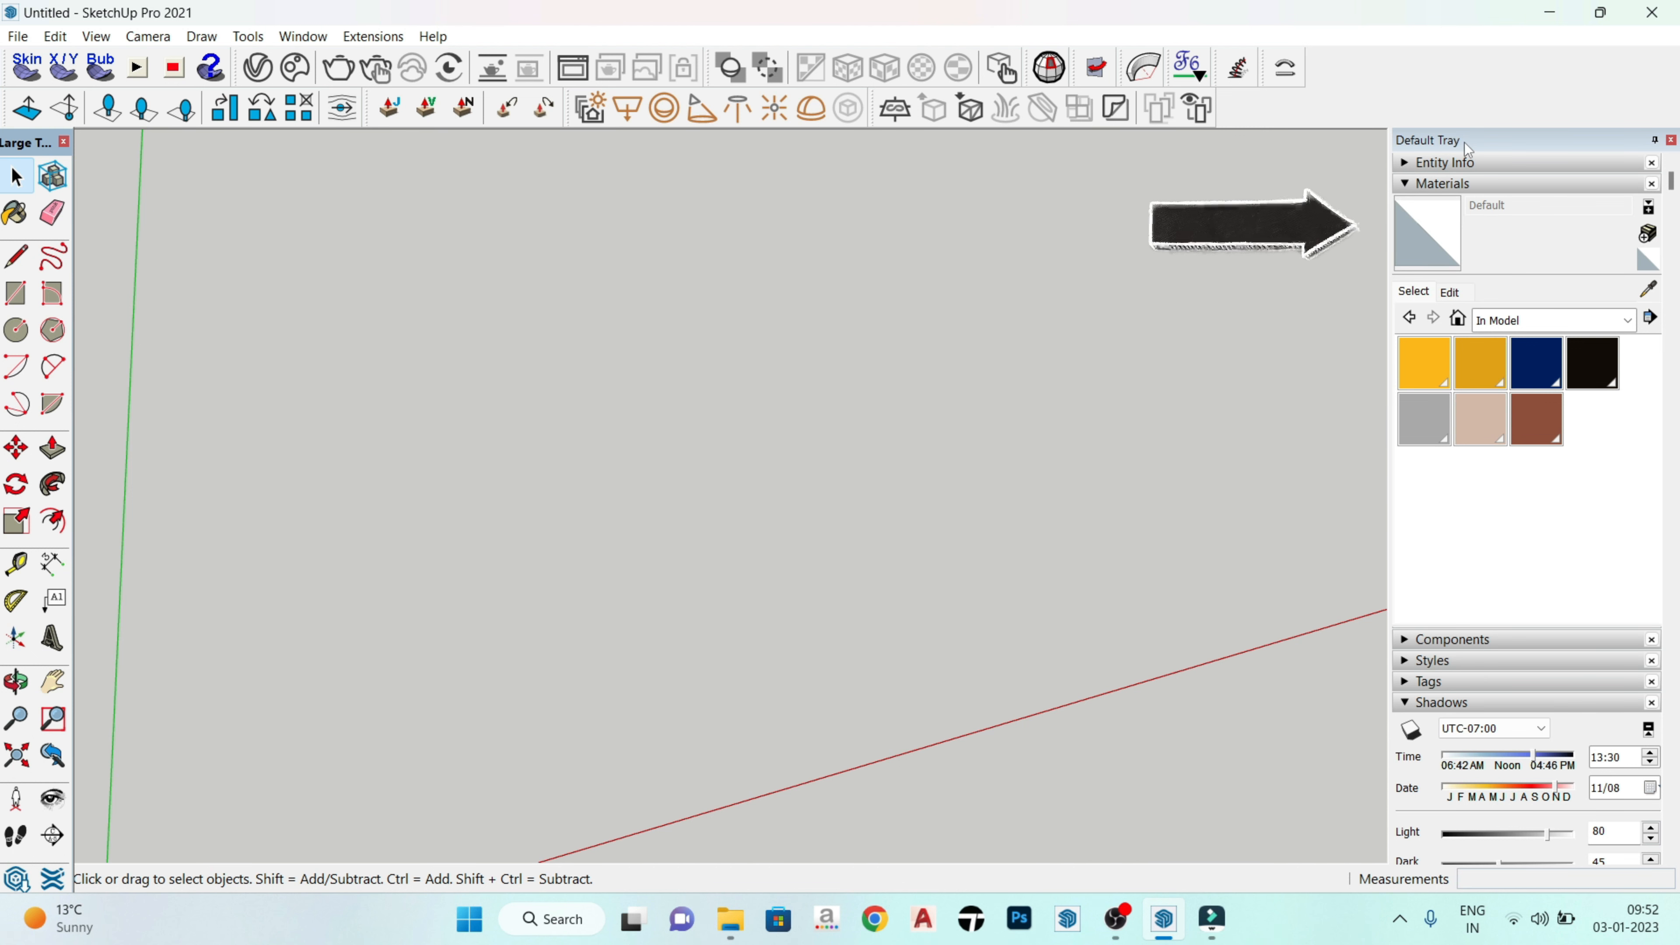
Step: Turn the Materials panel off and on again in the Default Tray and move it back directly below Entity Info
right_click(1544, 139)
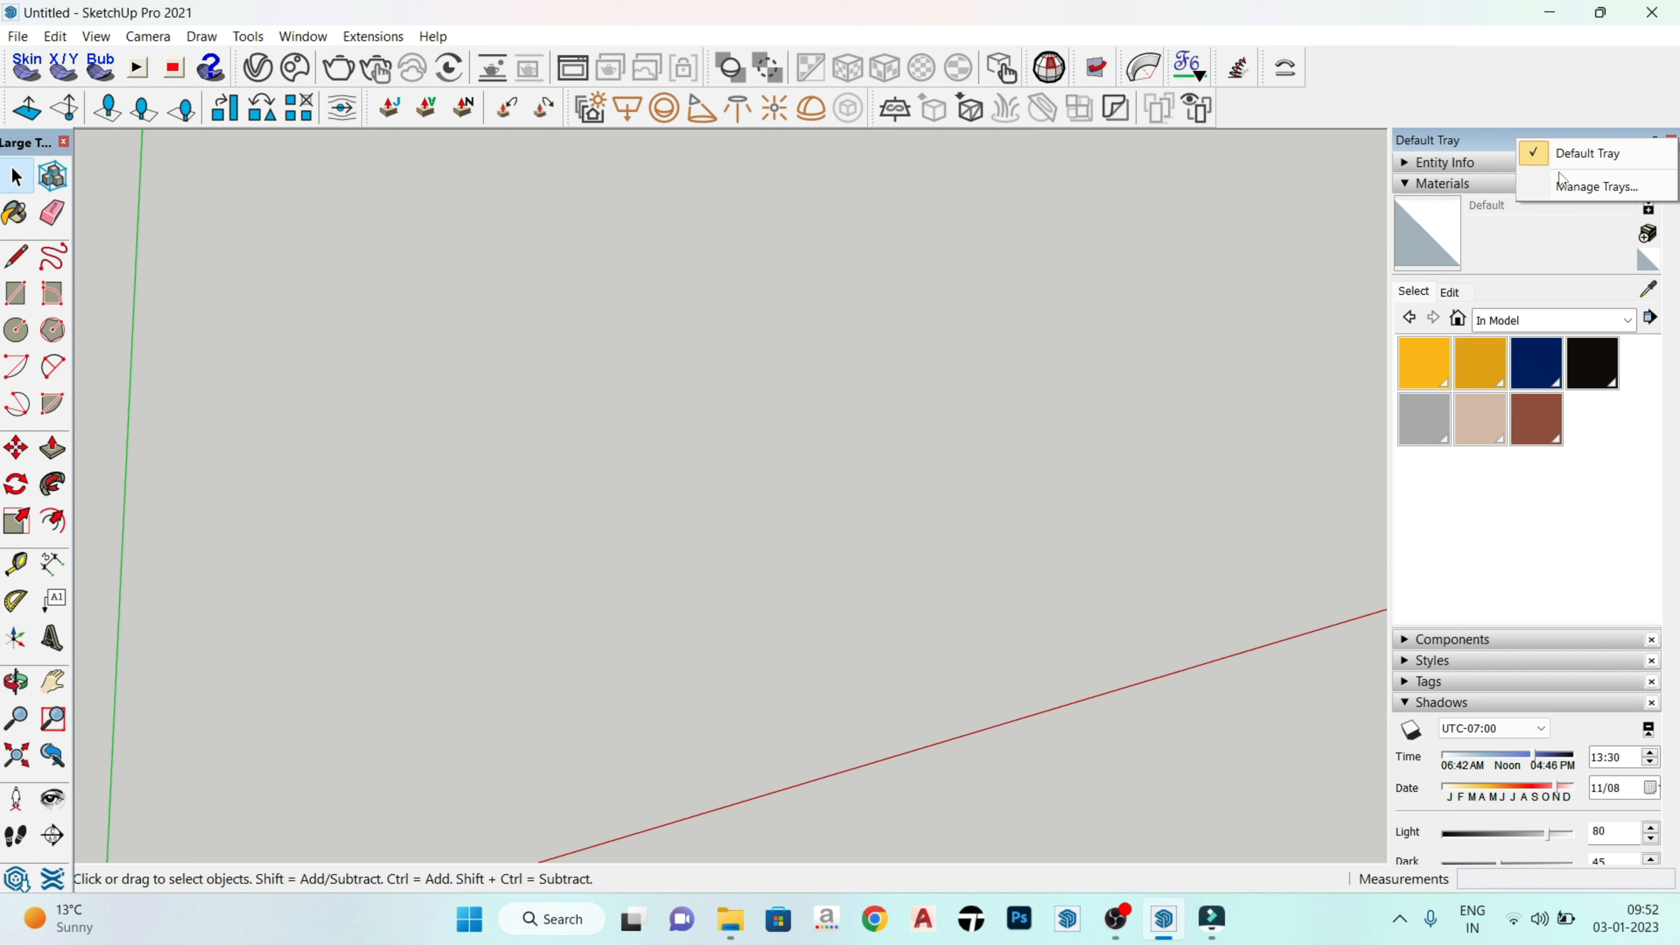
left_click(1576, 197)
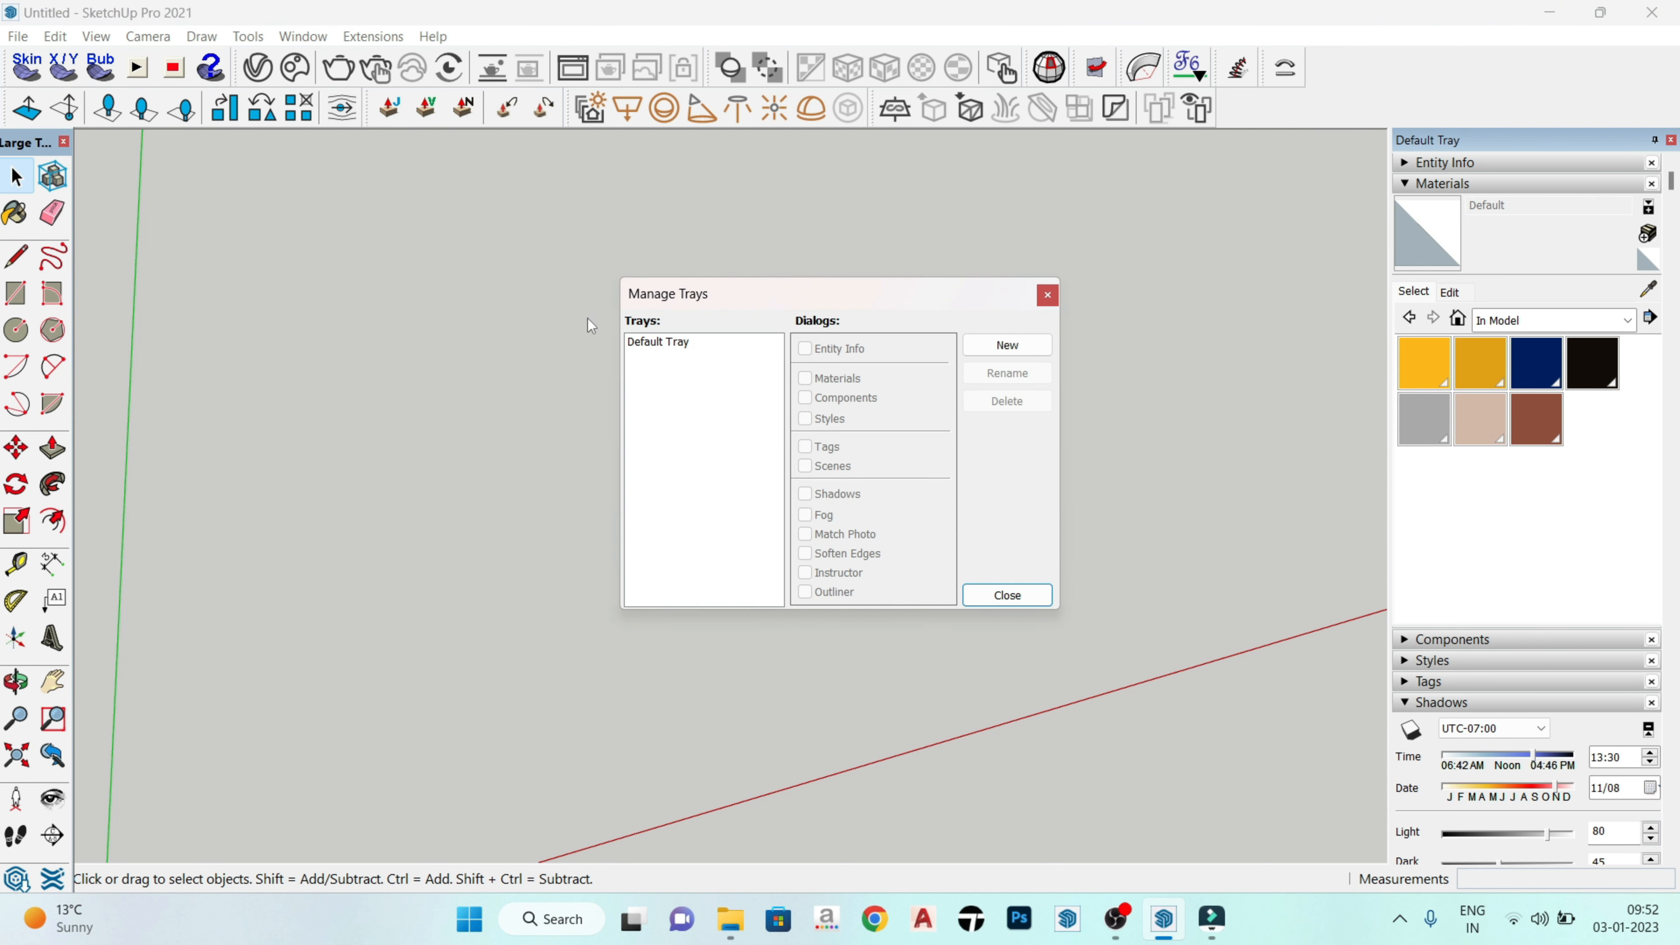
left_click(667, 341)
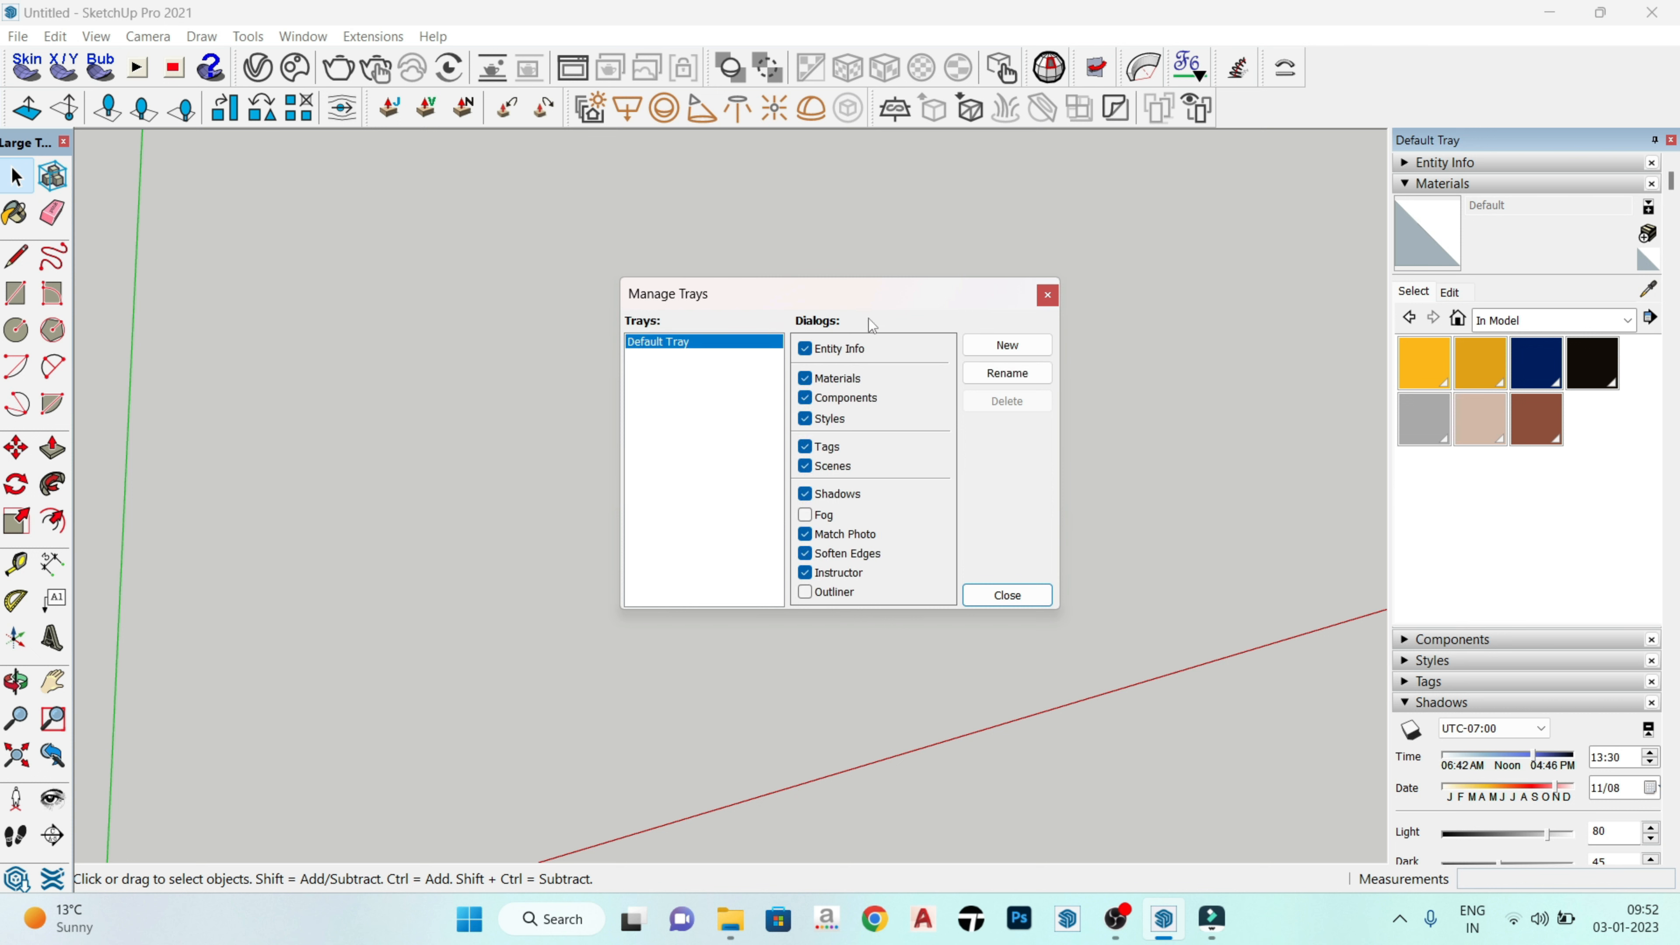
left_click(805, 379)
left_click(805, 379)
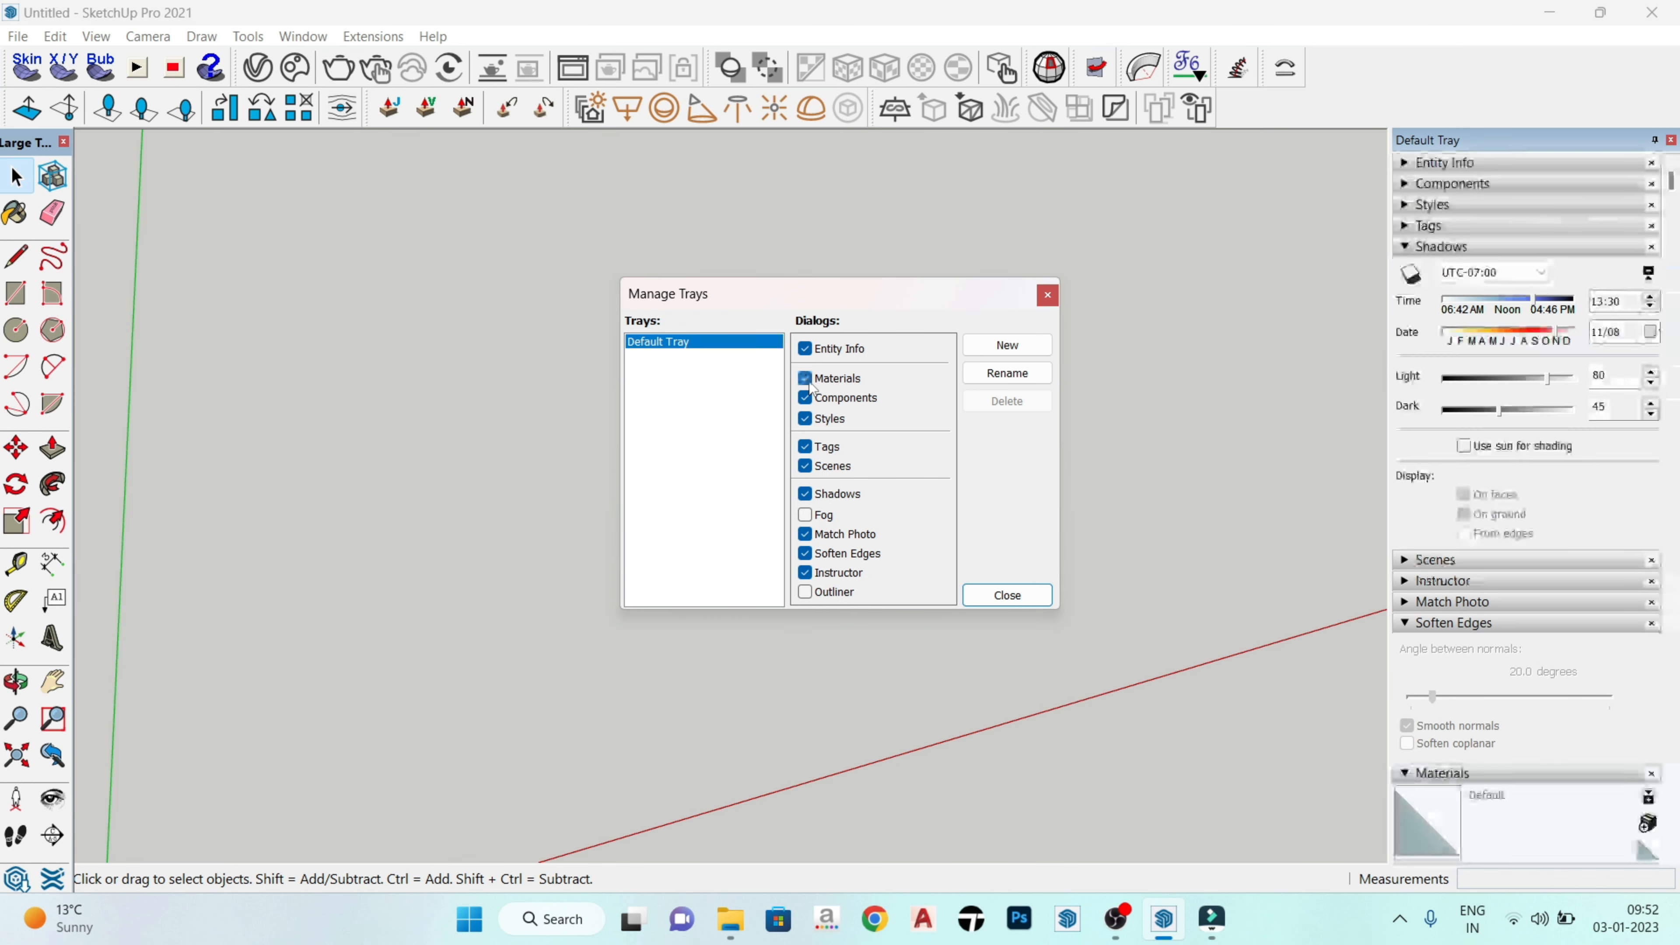
left_click(1008, 595)
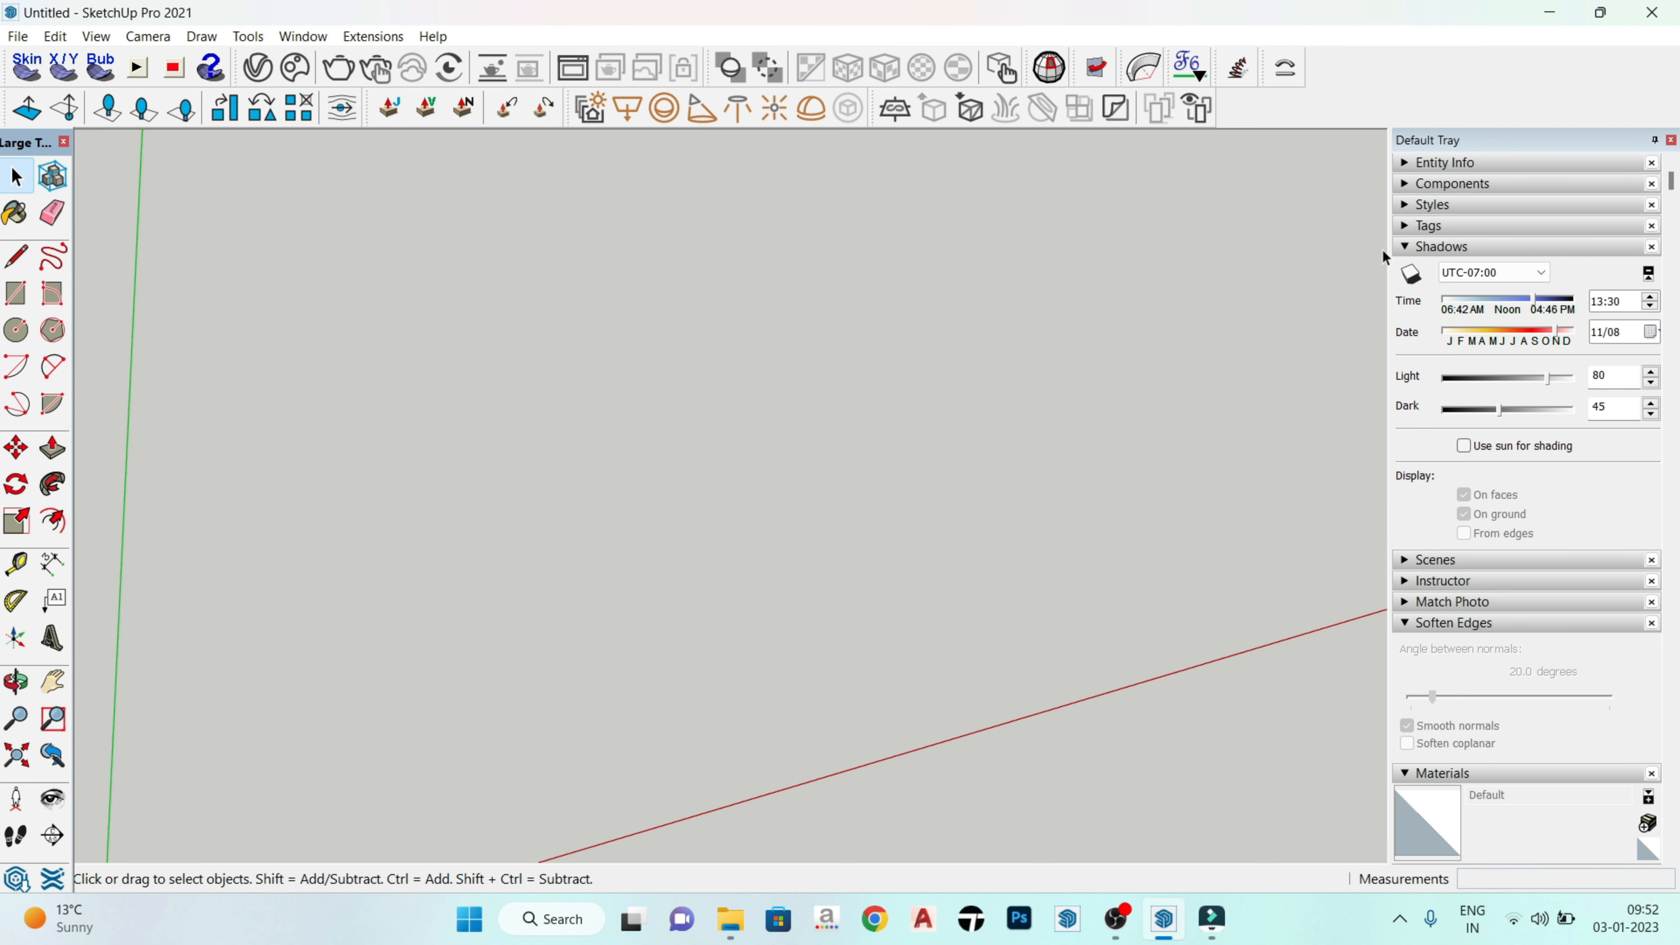
scroll(1393, 423, "down", 2)
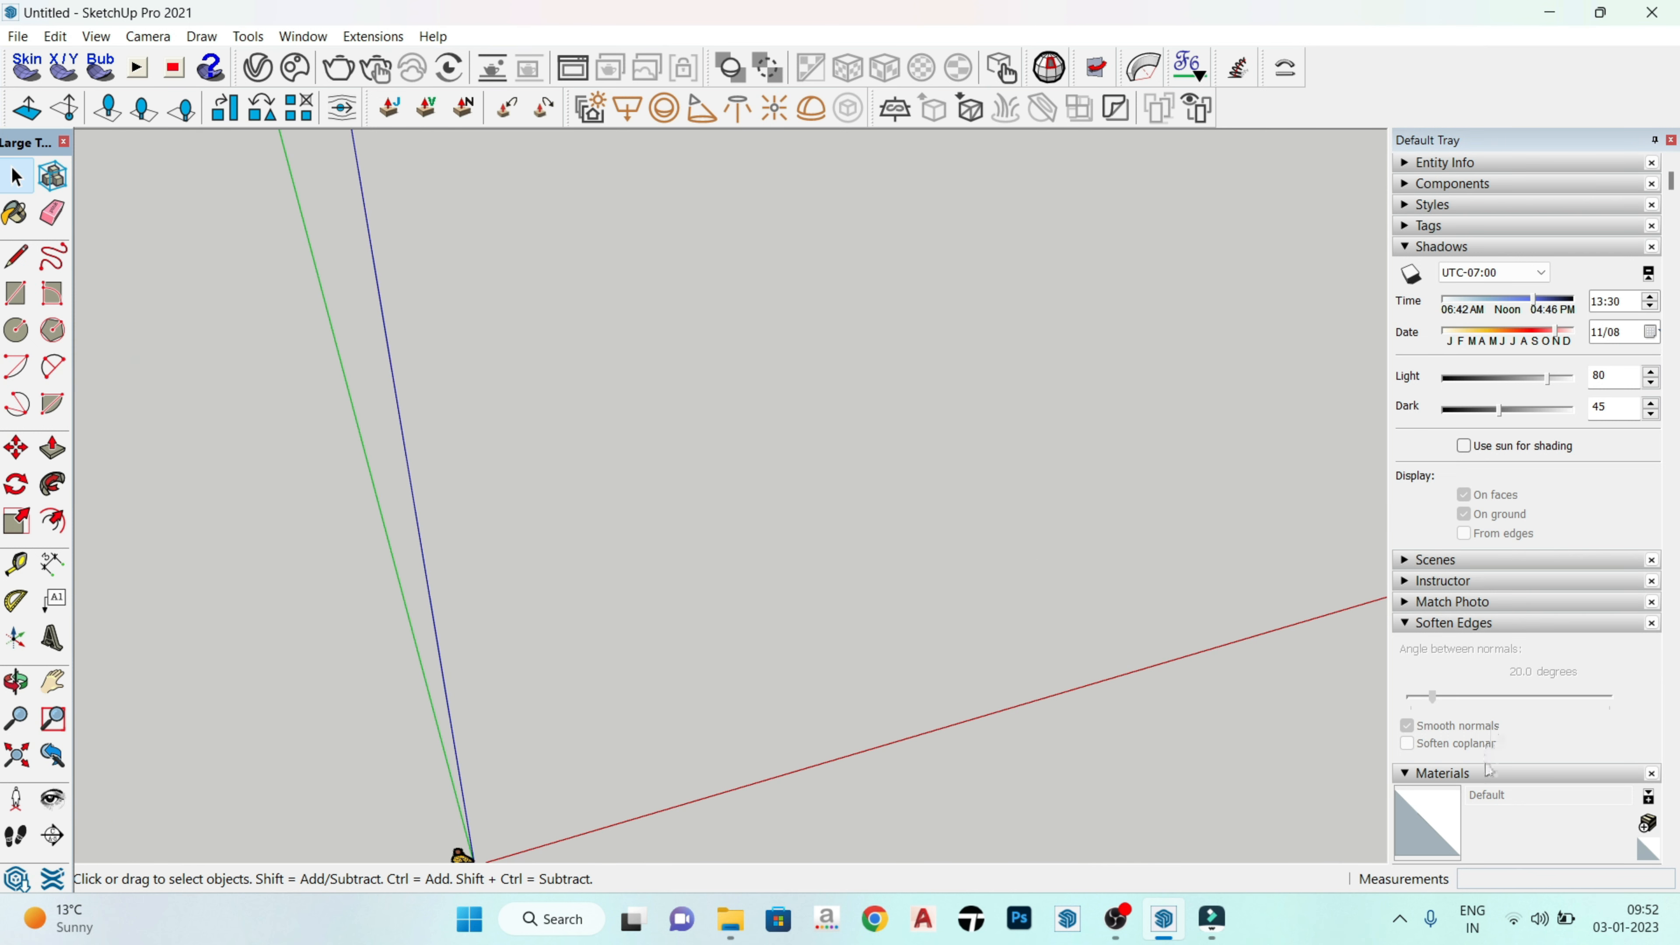
left_click_drag(1568, 772, 1485, 174)
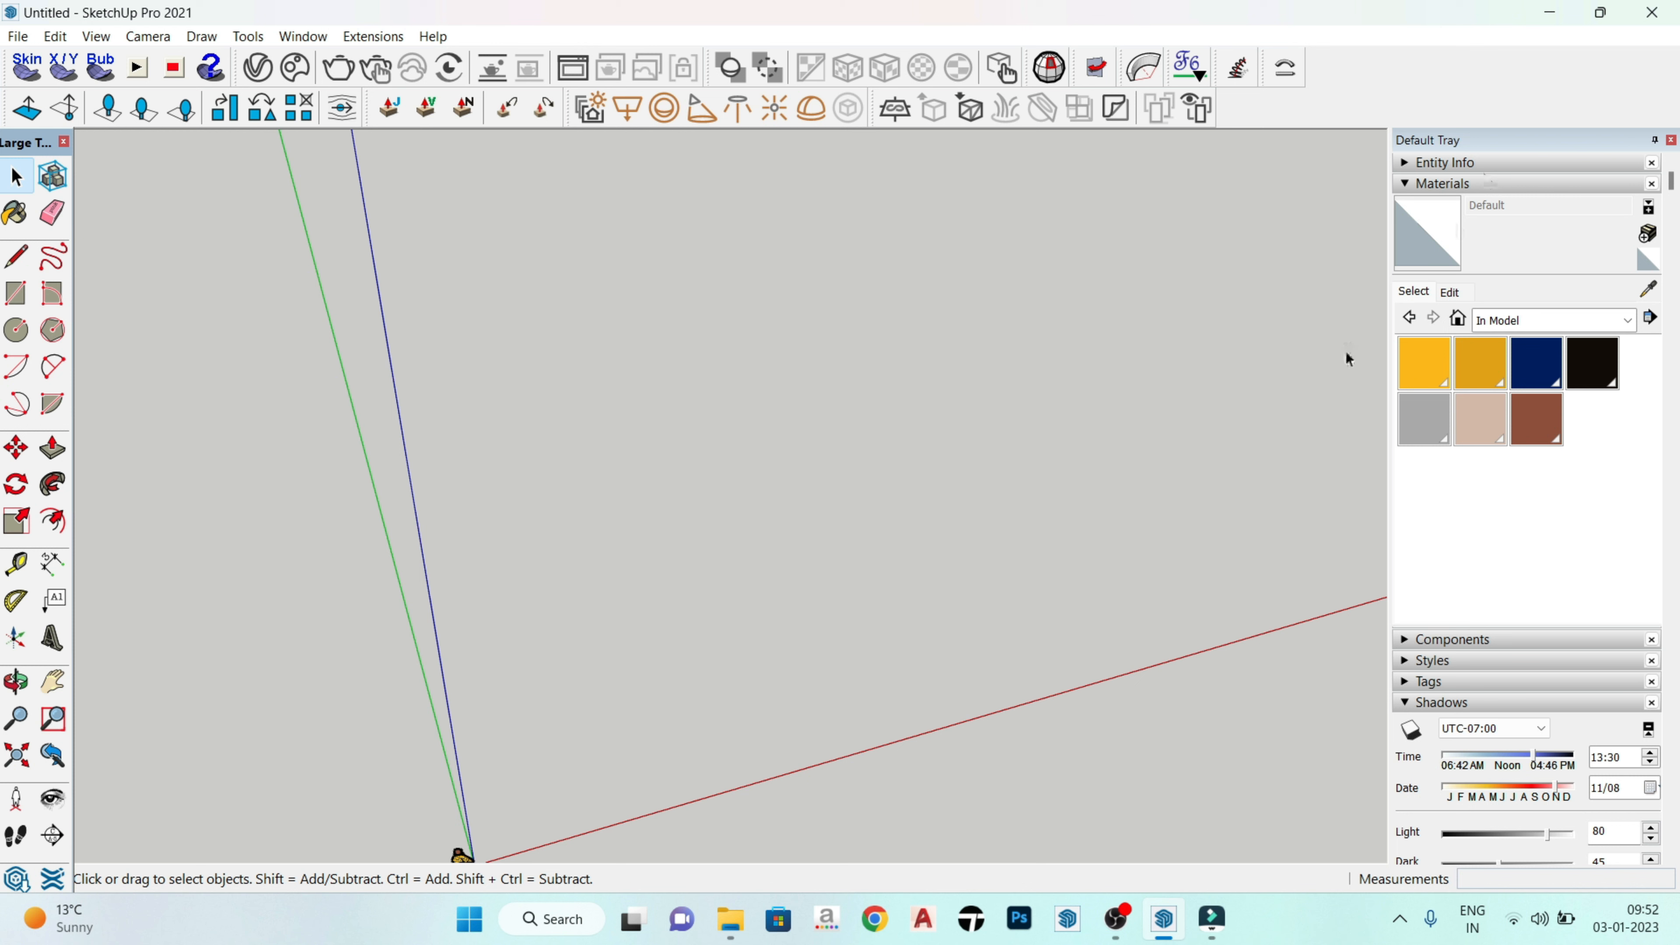
Step: Draw a rectangle on the ground between the red and green axes and push/pull it up into a low box
middle_click_drag(503, 627, 311, 667)
middle_click_drag(331, 736, 544, 589)
key("r")
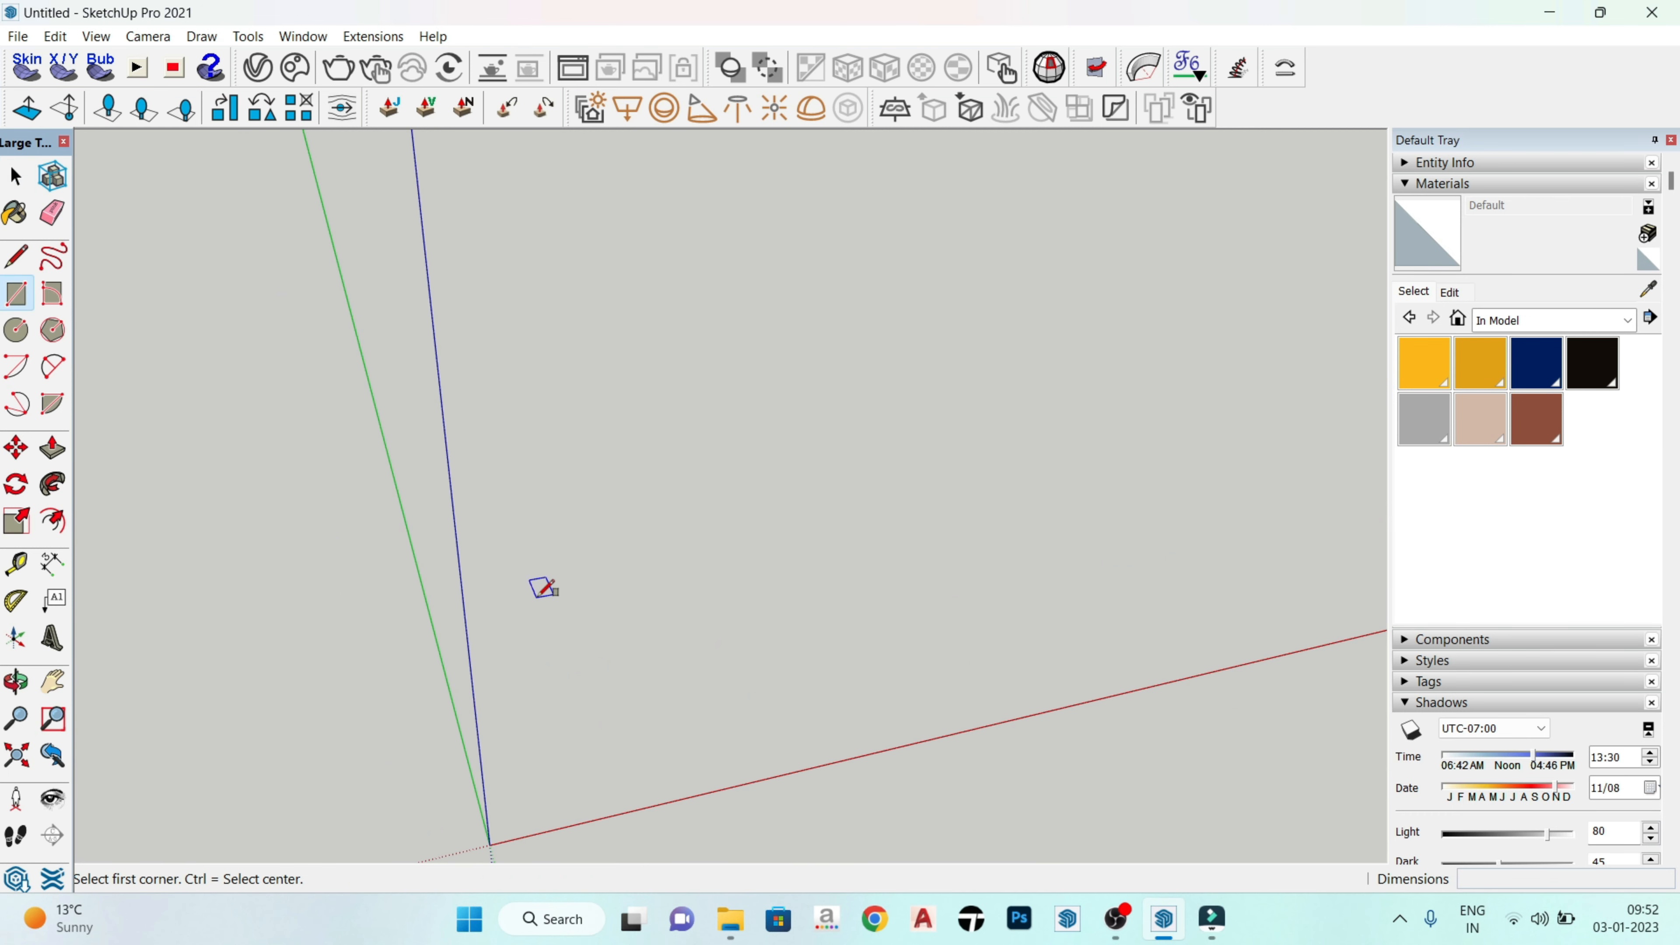
left_click(668, 568)
left_click(905, 620)
middle_click_drag(905, 620, 452, 394)
key("p")
left_click(780, 582)
left_click(773, 503)
Step: Select the whole box and make two copies of it, spaced in a row along the red axis
key("space")
left_click_drag(452, 394, 927, 752)
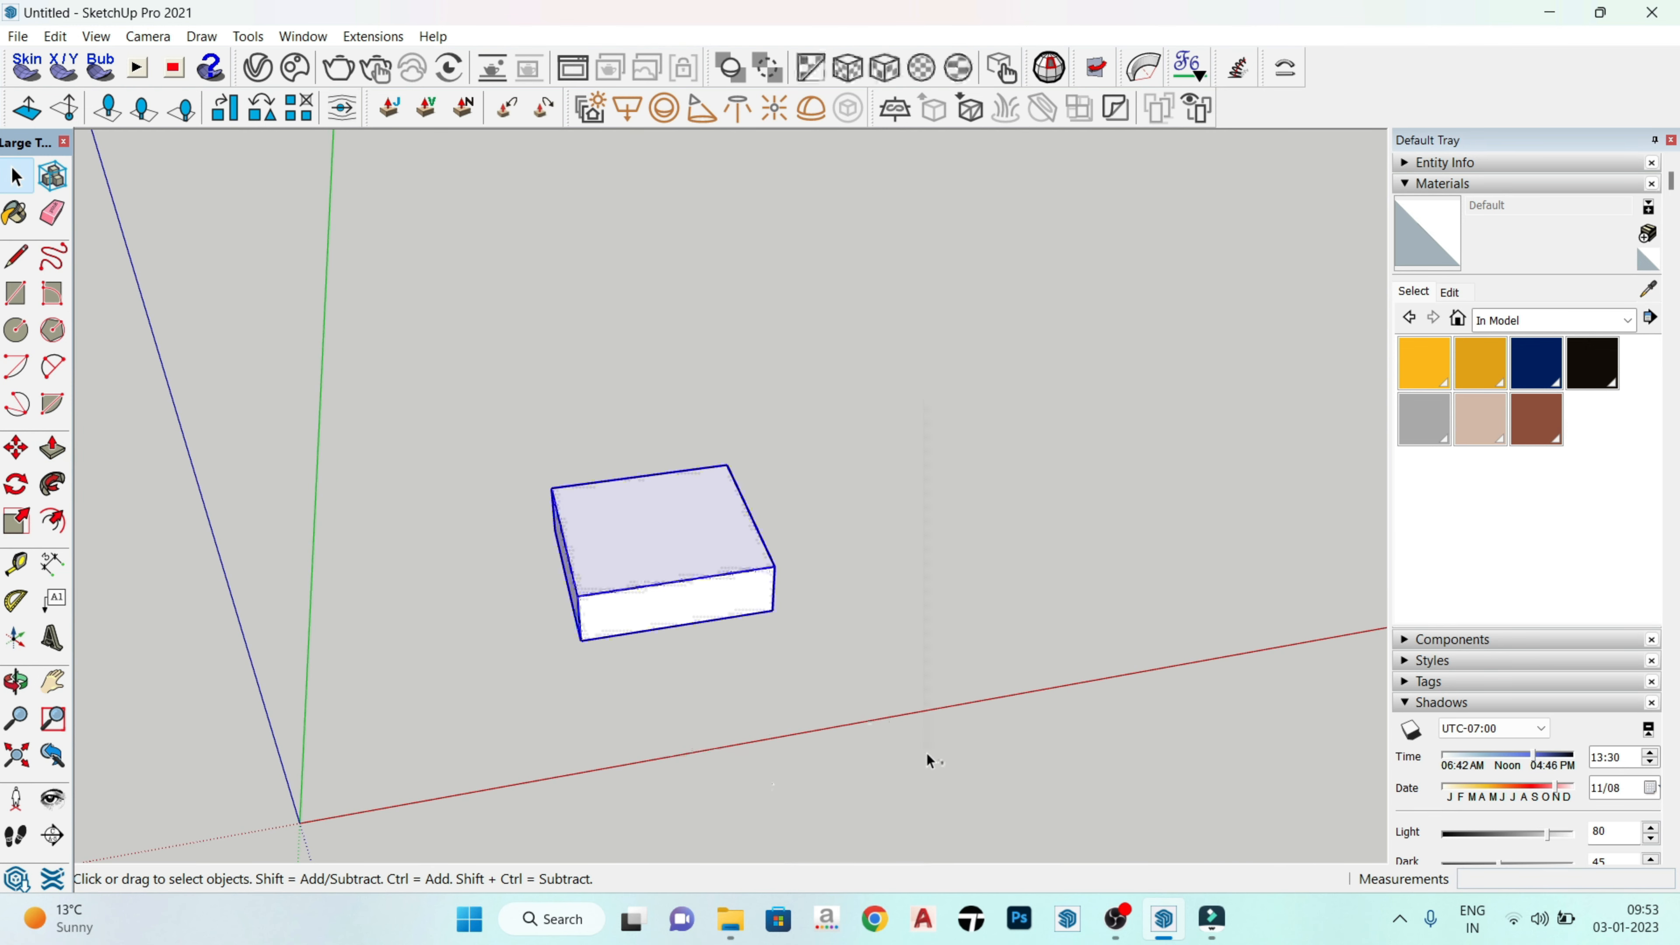
key("m")
scroll(638, 639, "down", 2)
left_click(822, 604)
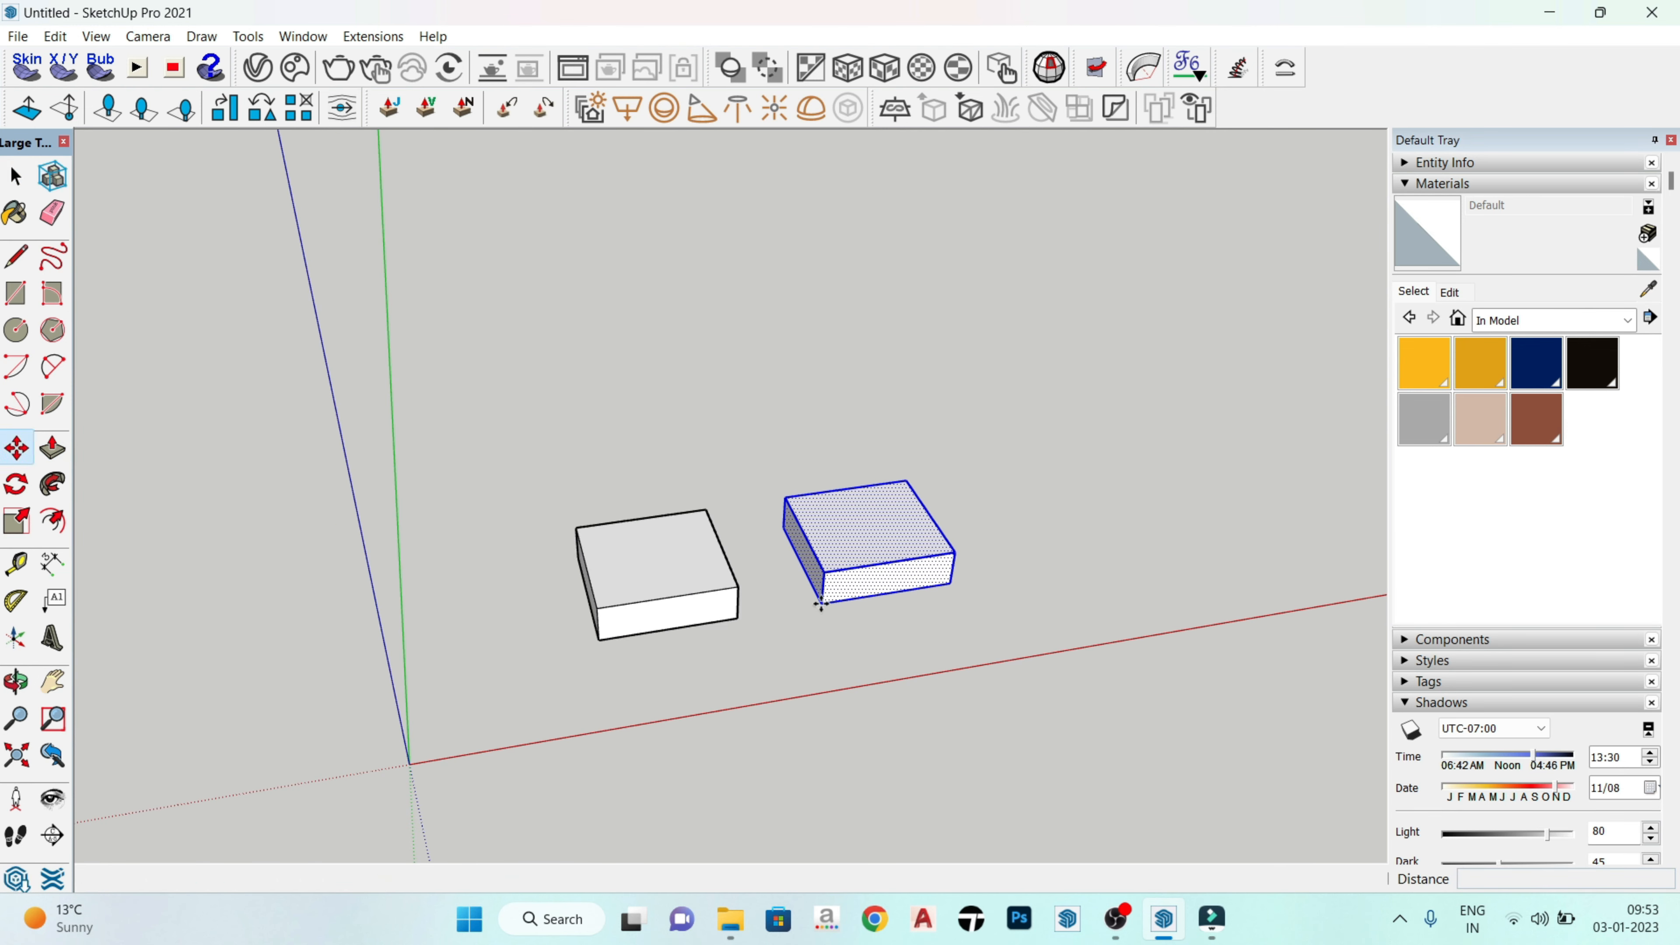
key("ctrl+v")
left_click(1045, 568)
middle_click_drag(1043, 746, 1110, 543)
scroll(1110, 543, "down", 3)
middle_click_drag(1184, 501, 1360, 376)
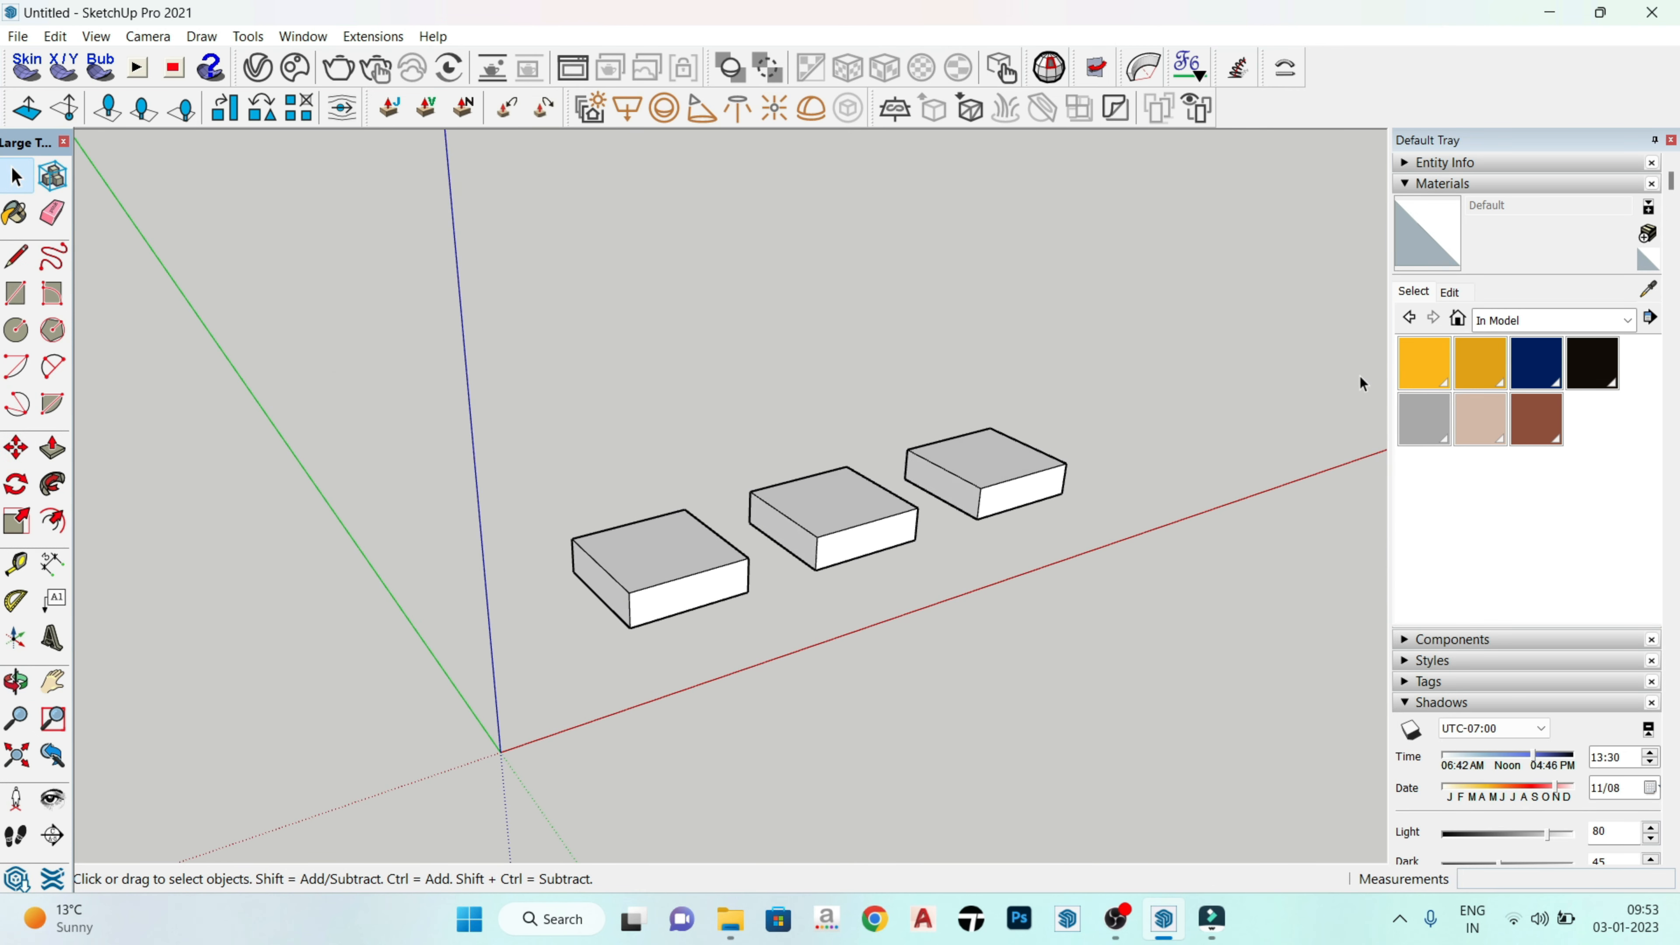
Step: Browse the material collections, open Wood and pick the Wood Floor Dark material
middle_click_drag(807, 476, 858, 540)
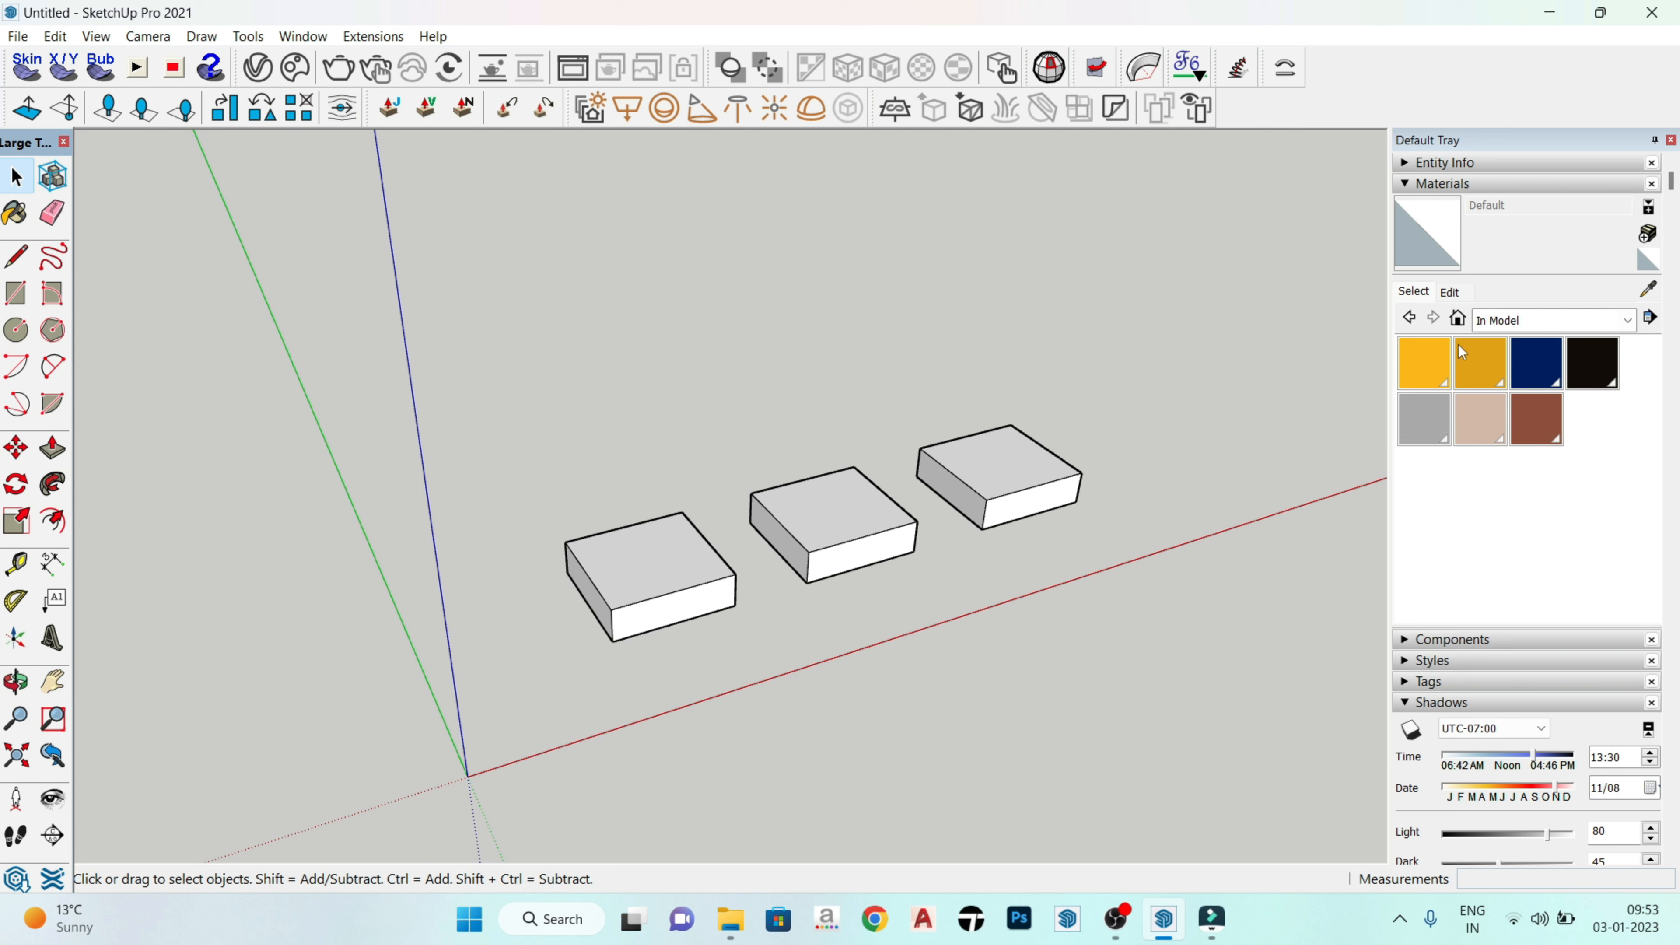
left_click(1537, 329)
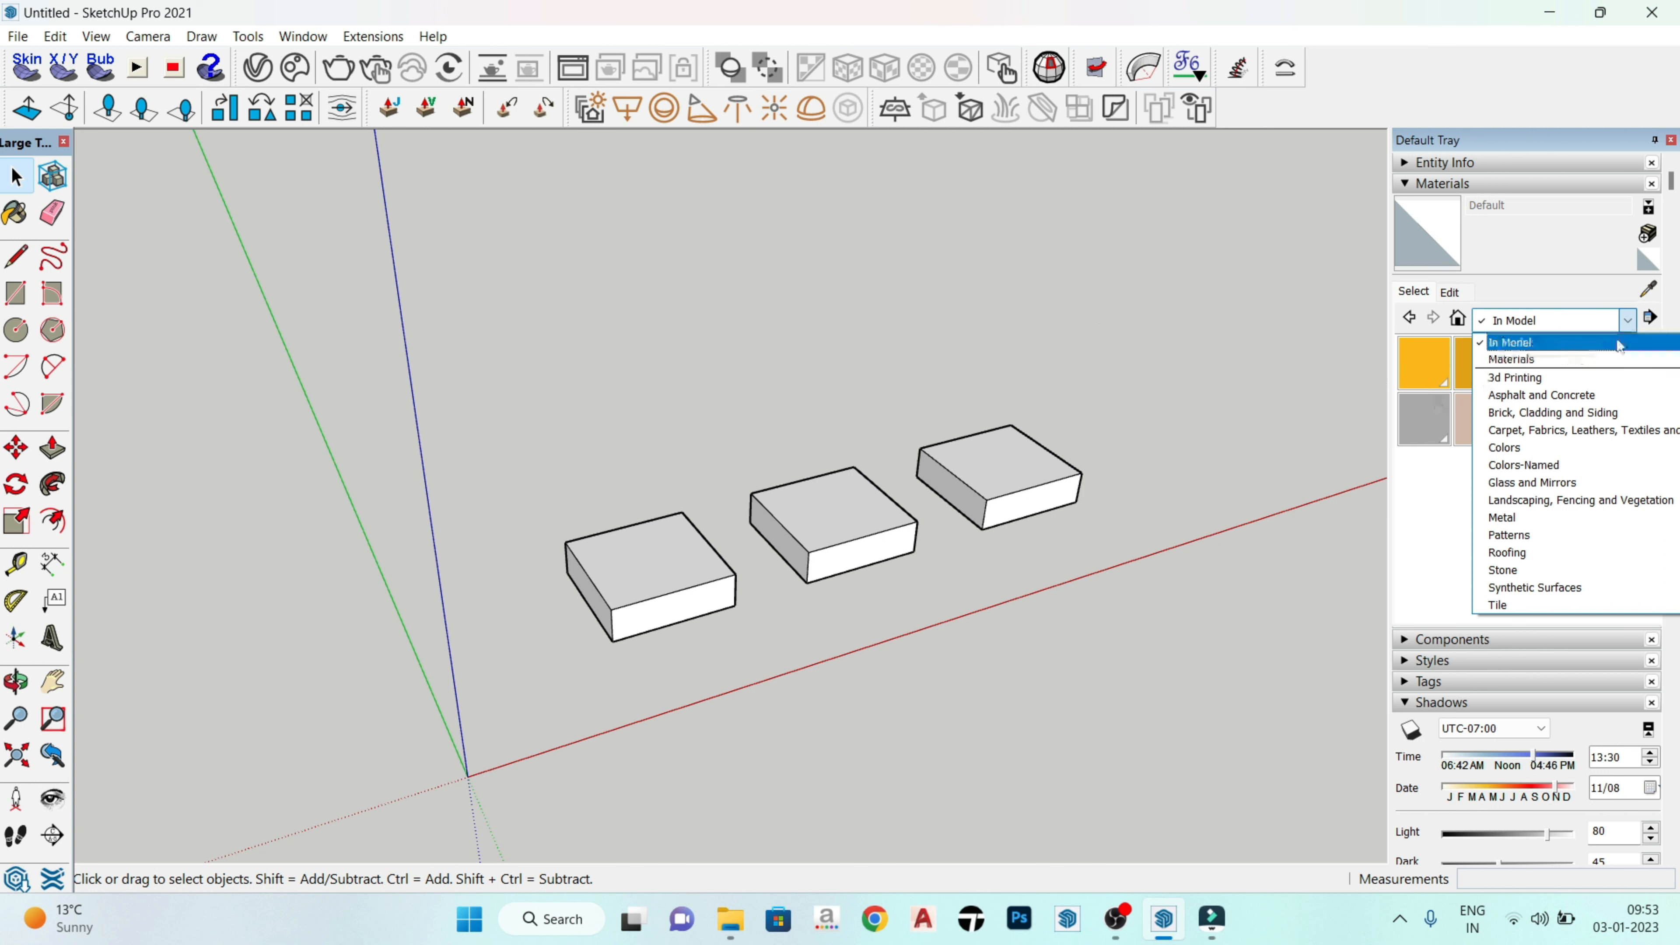
left_click(1627, 321)
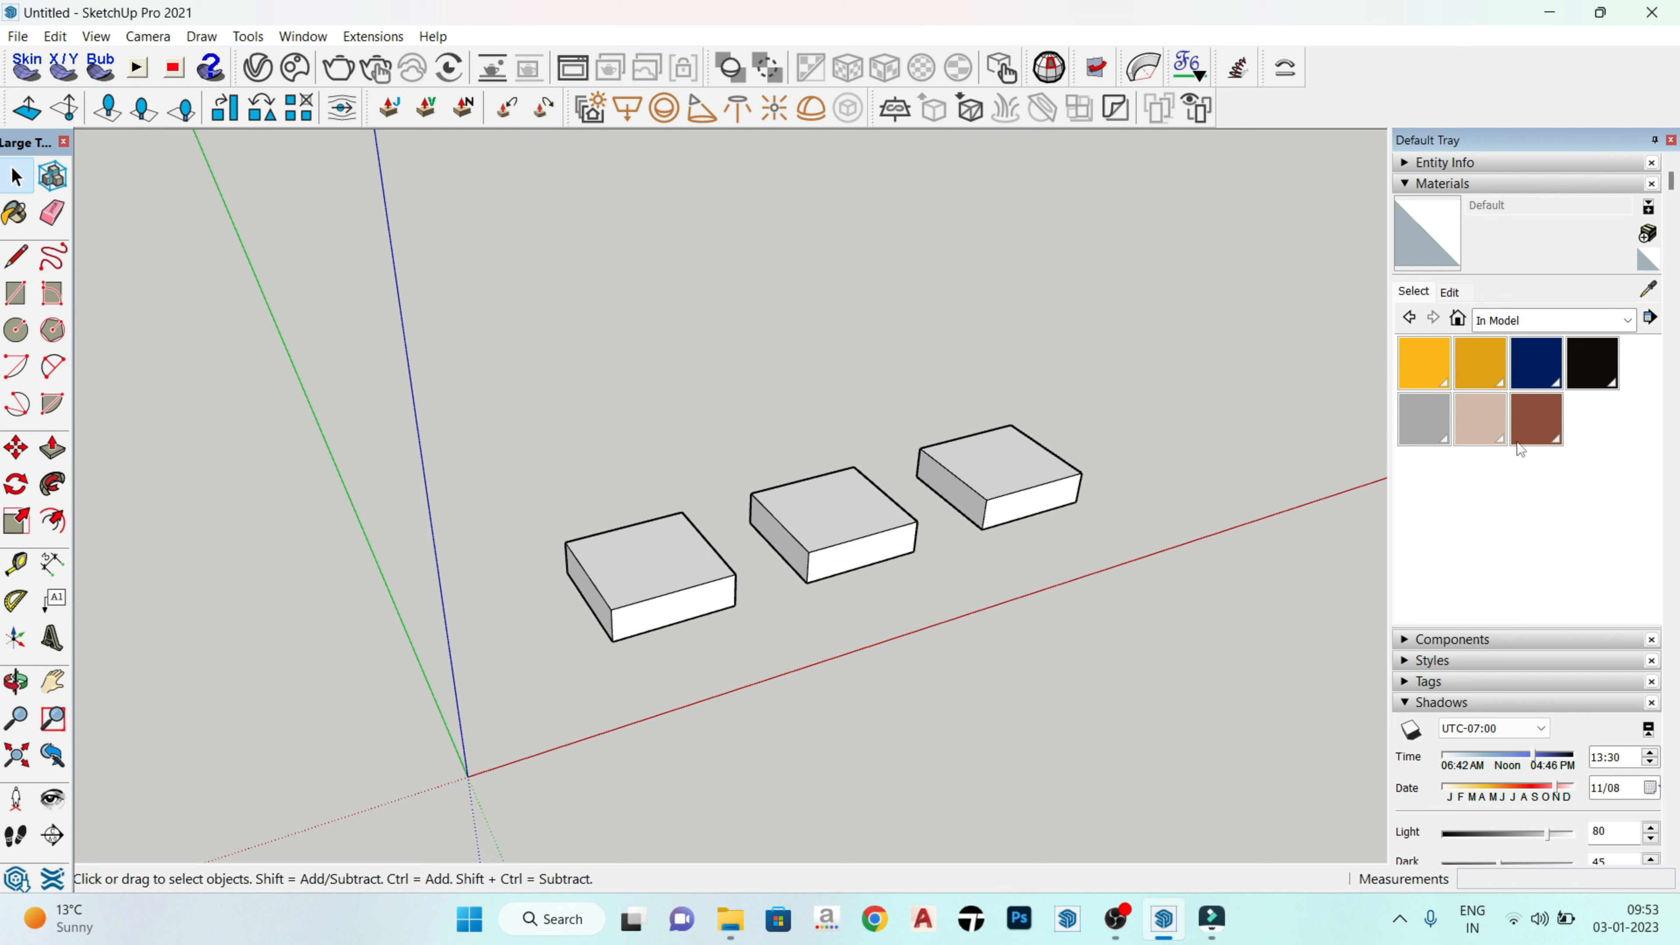
left_click(1627, 323)
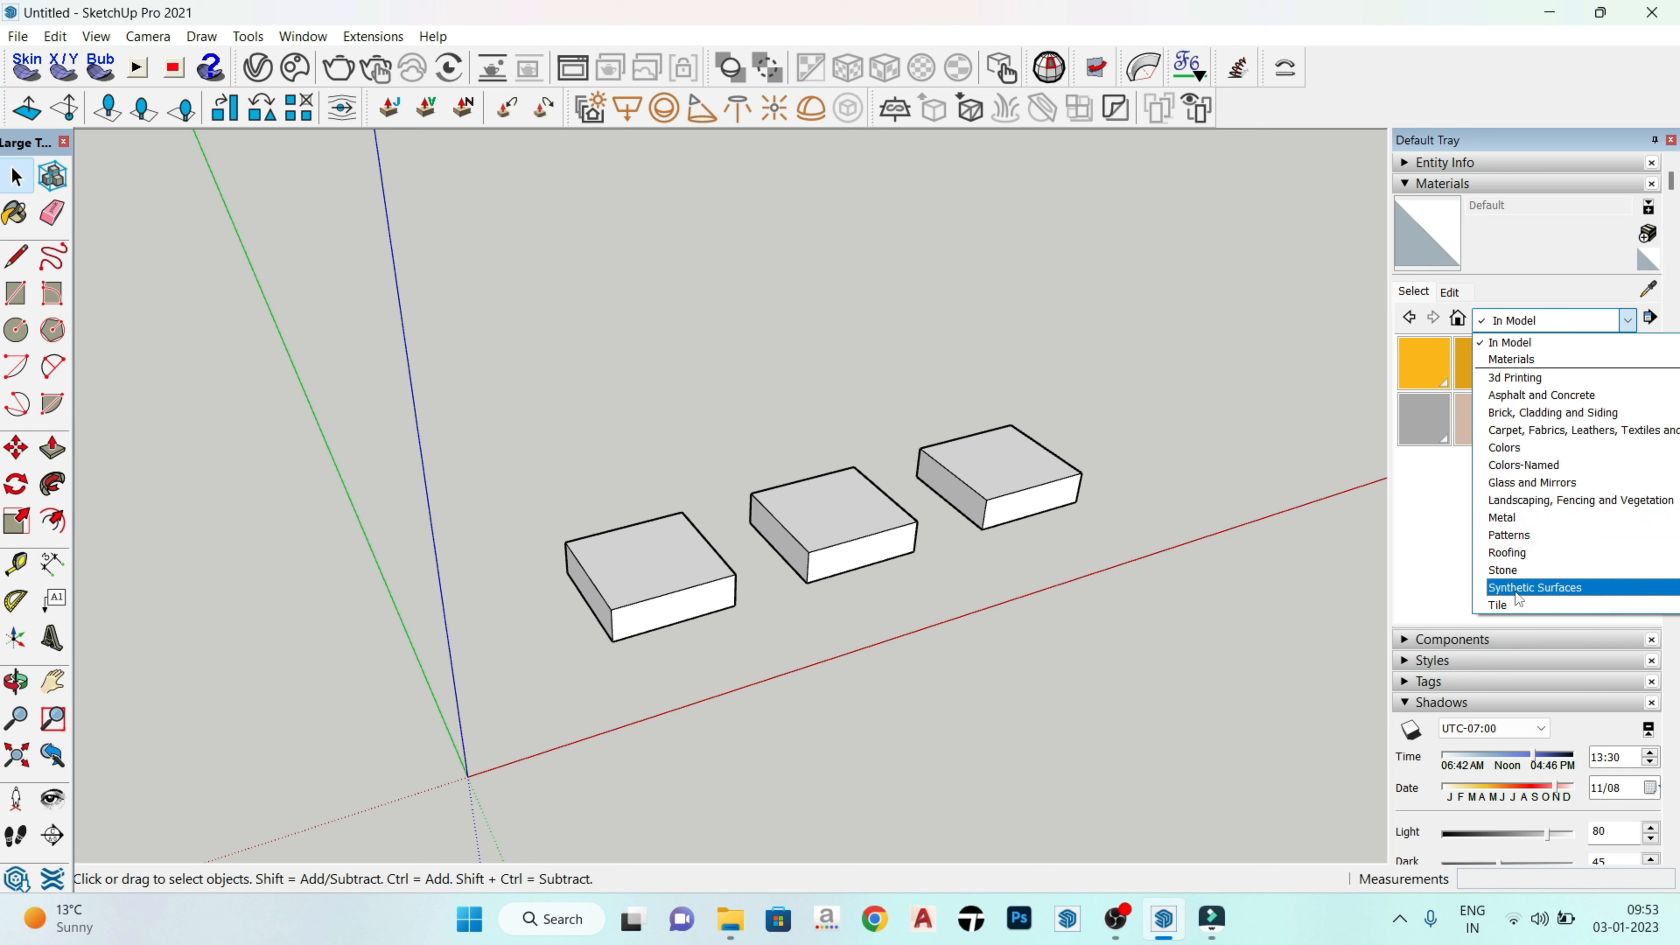
scroll(1547, 570, "down", 1)
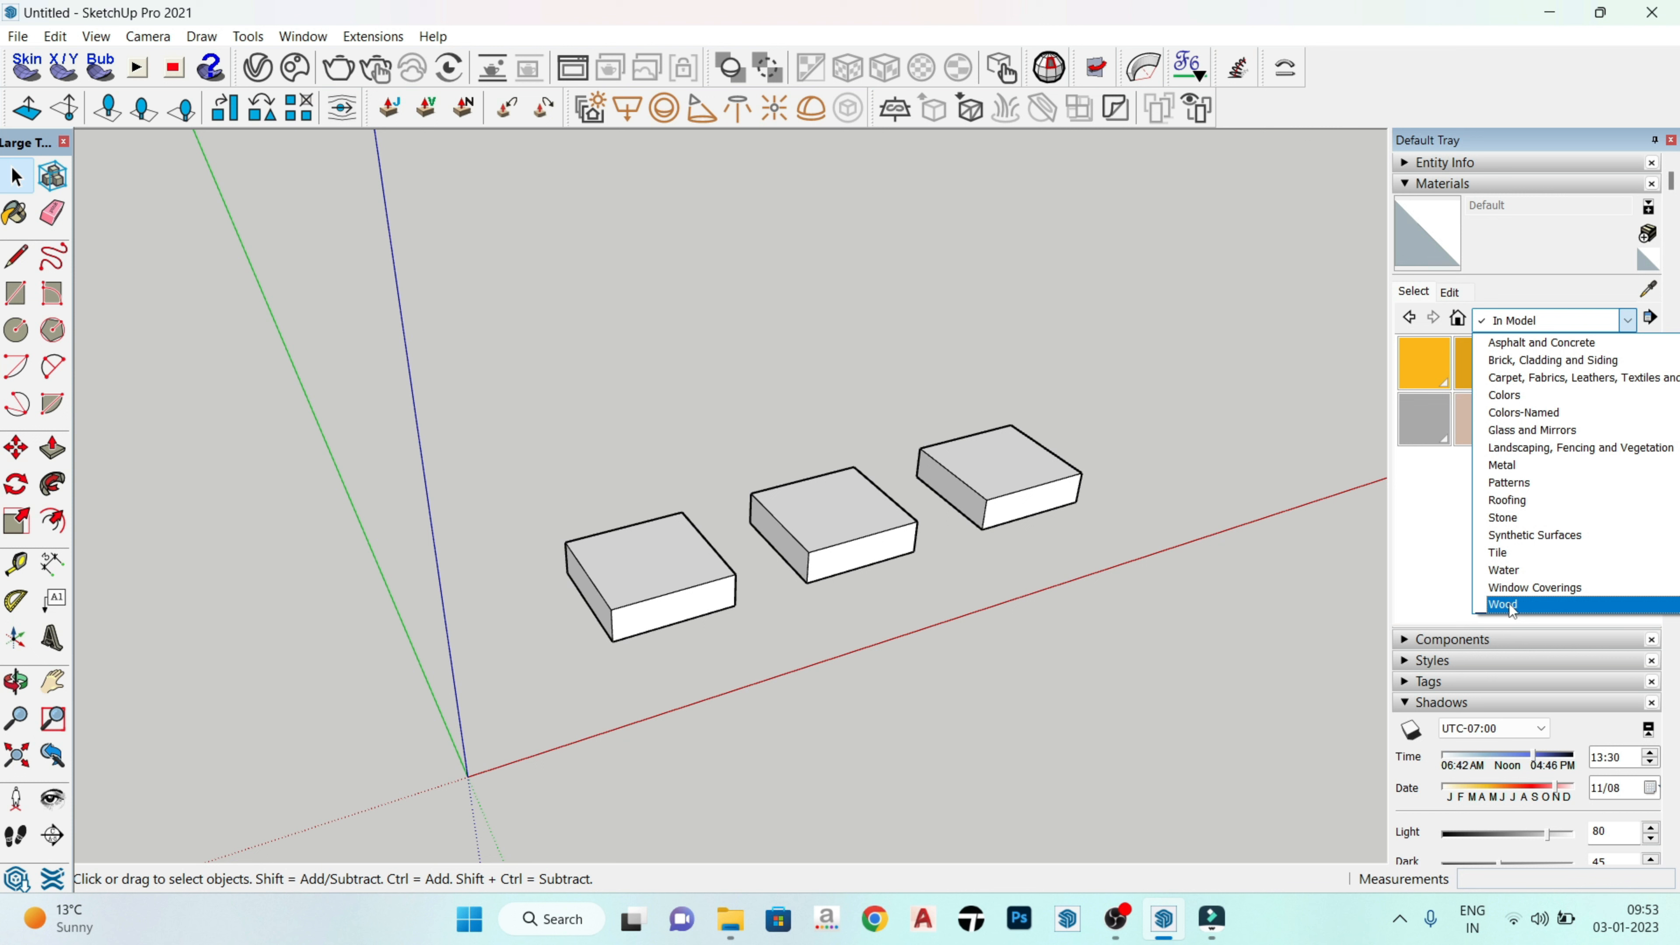
left_click(1509, 604)
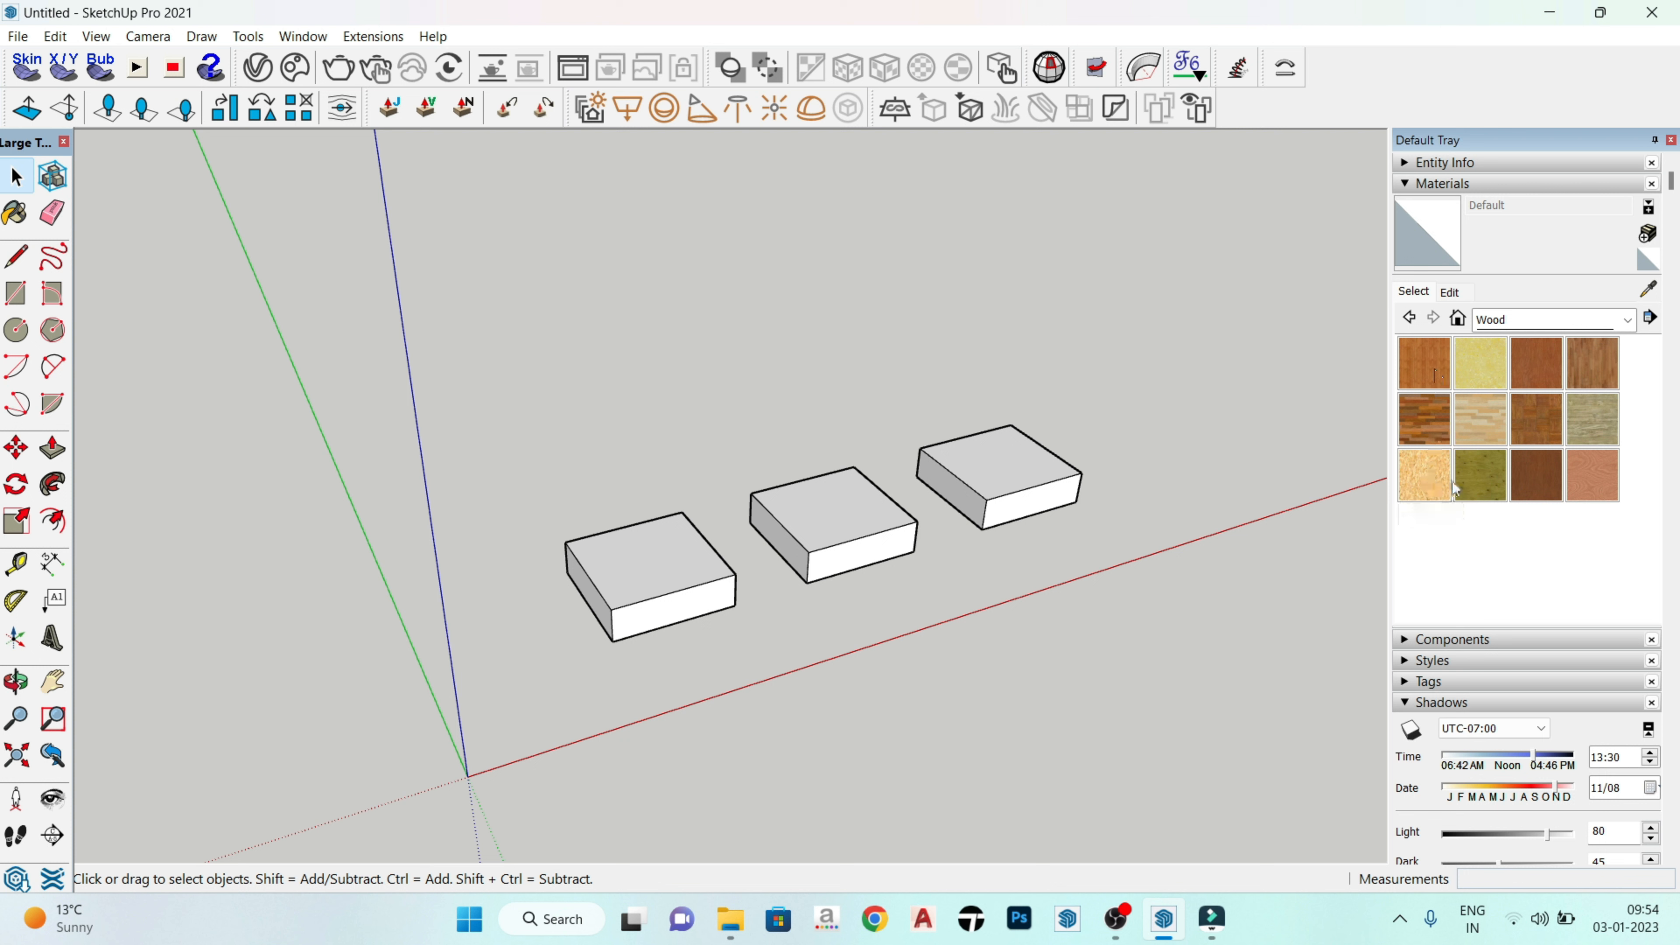
left_click(1418, 412)
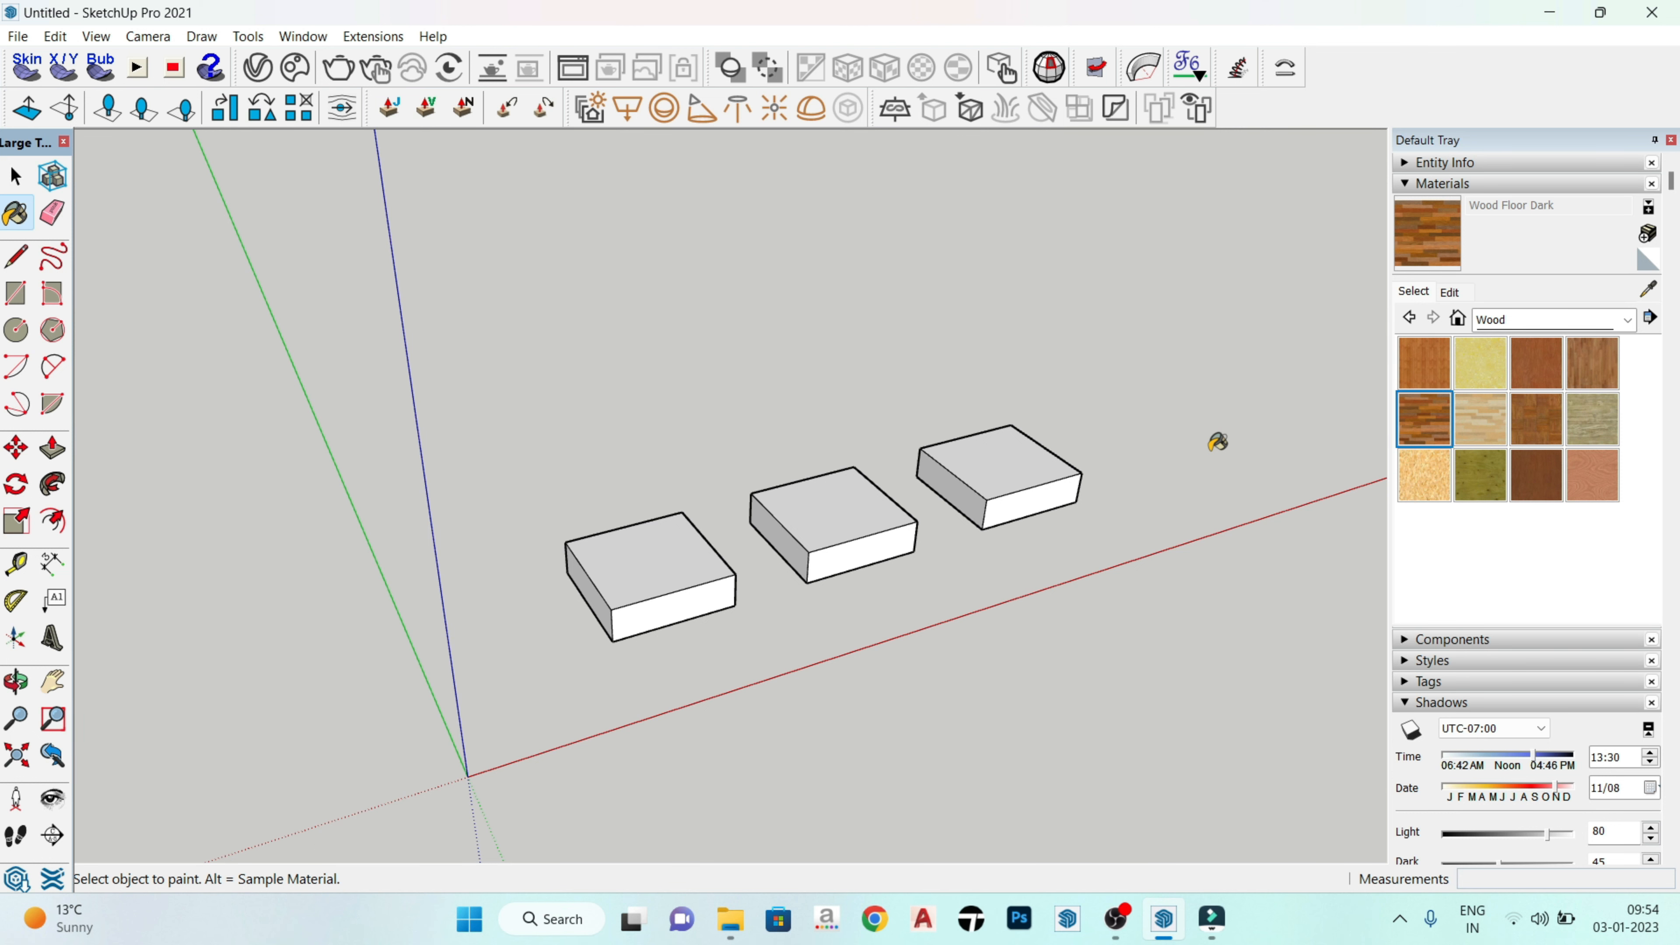
Step: Paint the top face of the first box, nearest the origin, with Wood Floor Dark
scroll(1217, 442, "down", 2)
scroll(789, 576, "up", 3)
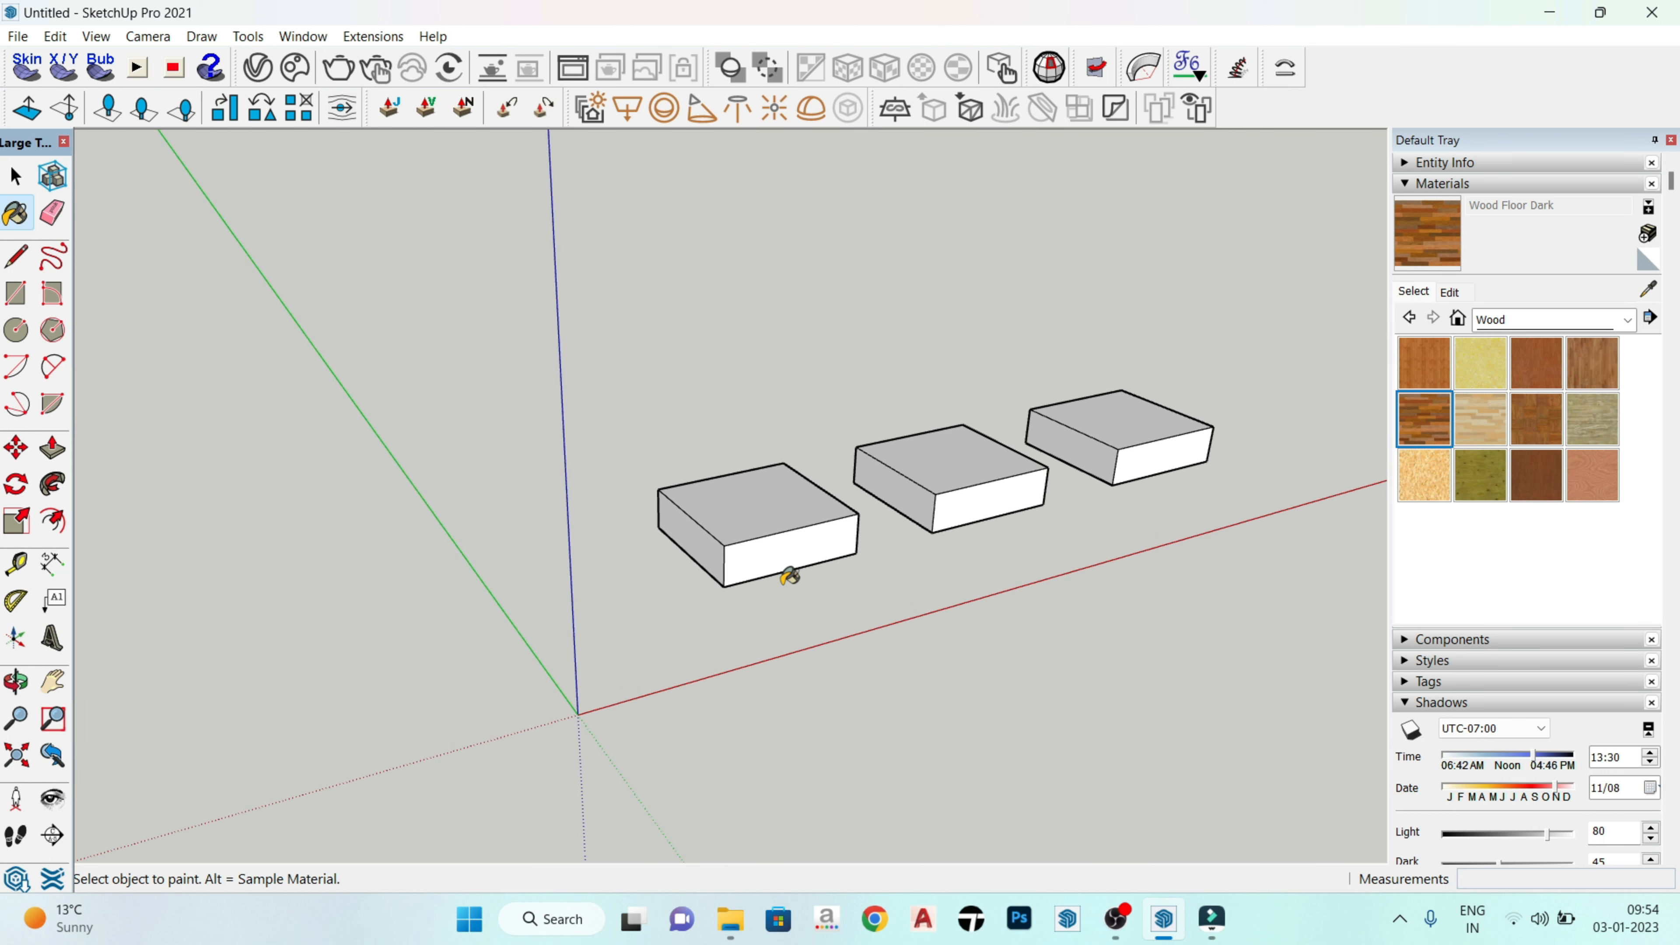
scroll(789, 576, "up", 3)
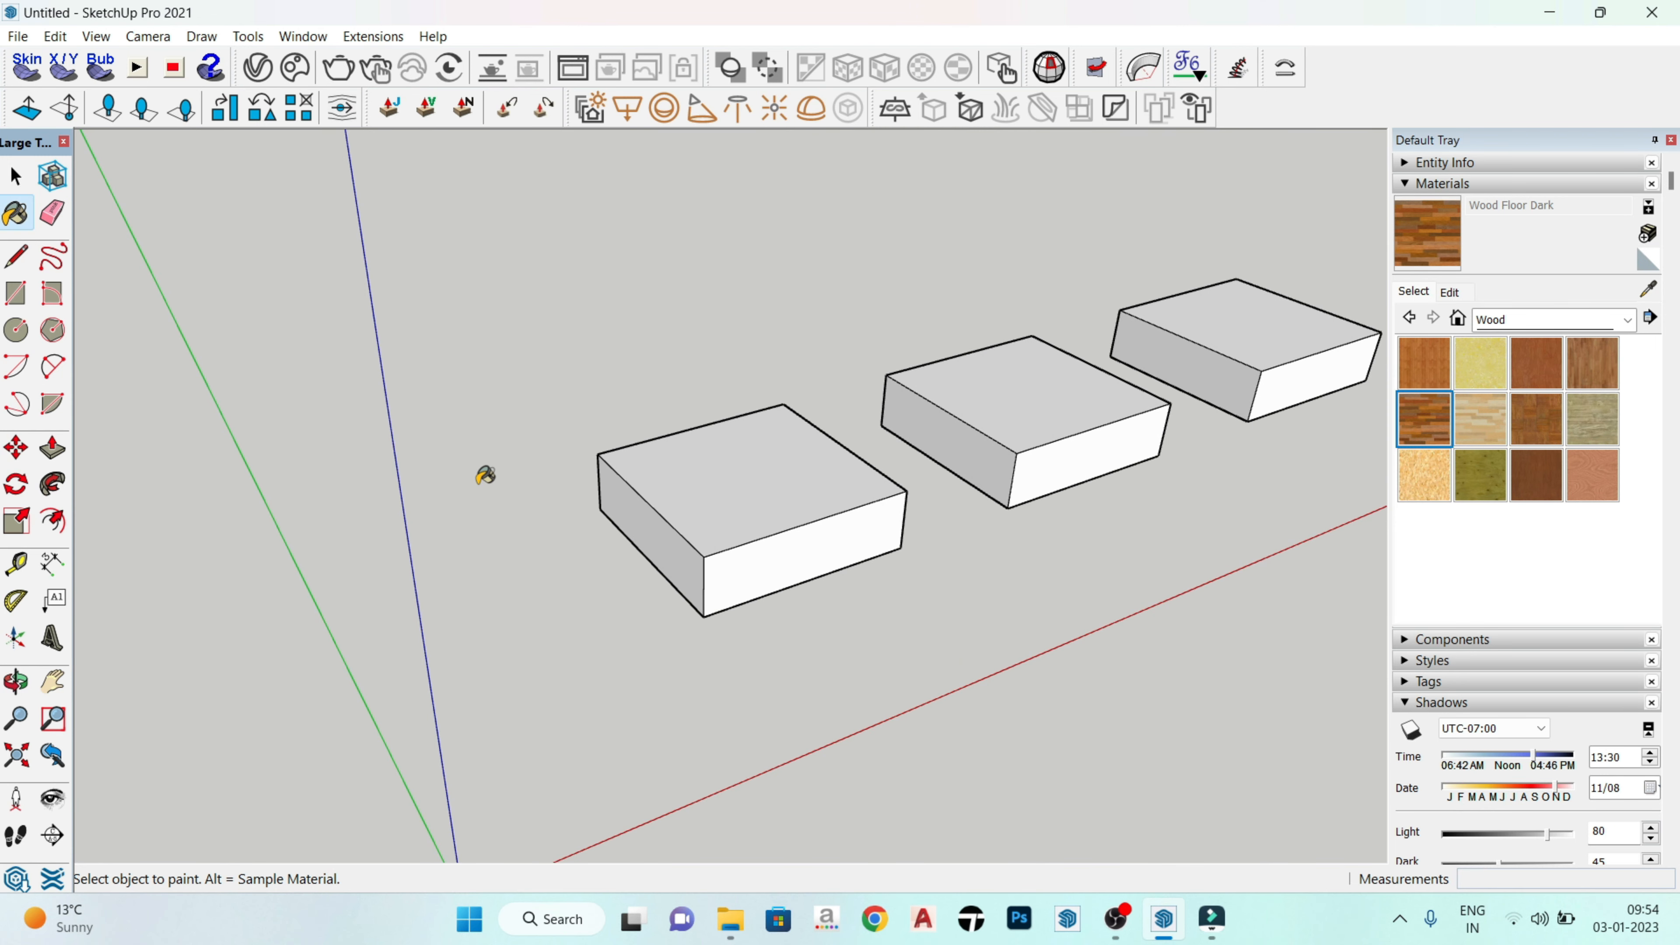
middle_click_drag(649, 580, 727, 516)
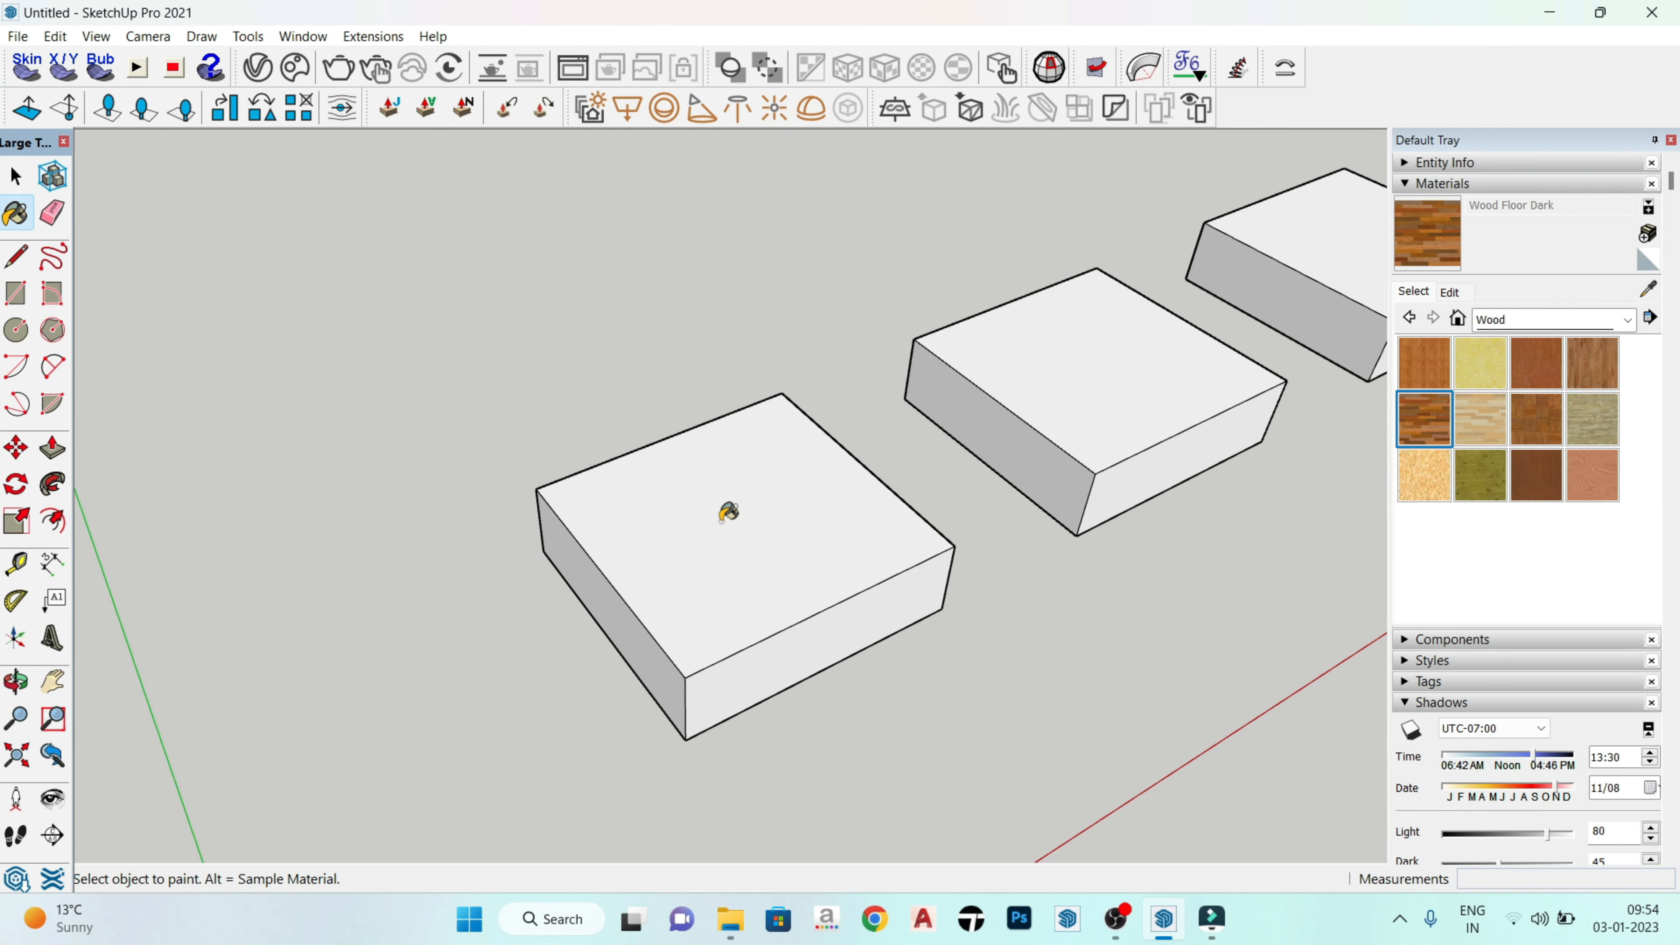
left_click(727, 511)
Step: Switch the material collection to Stone and pick the Stone Marble material
mouse_move(949, 679)
middle_mouse_down()
mouse_move(586, 503)
mouse_move(688, 737)
middle_mouse_up()
scroll(660, 600, "up", 4)
scroll(674, 574, "down", 5)
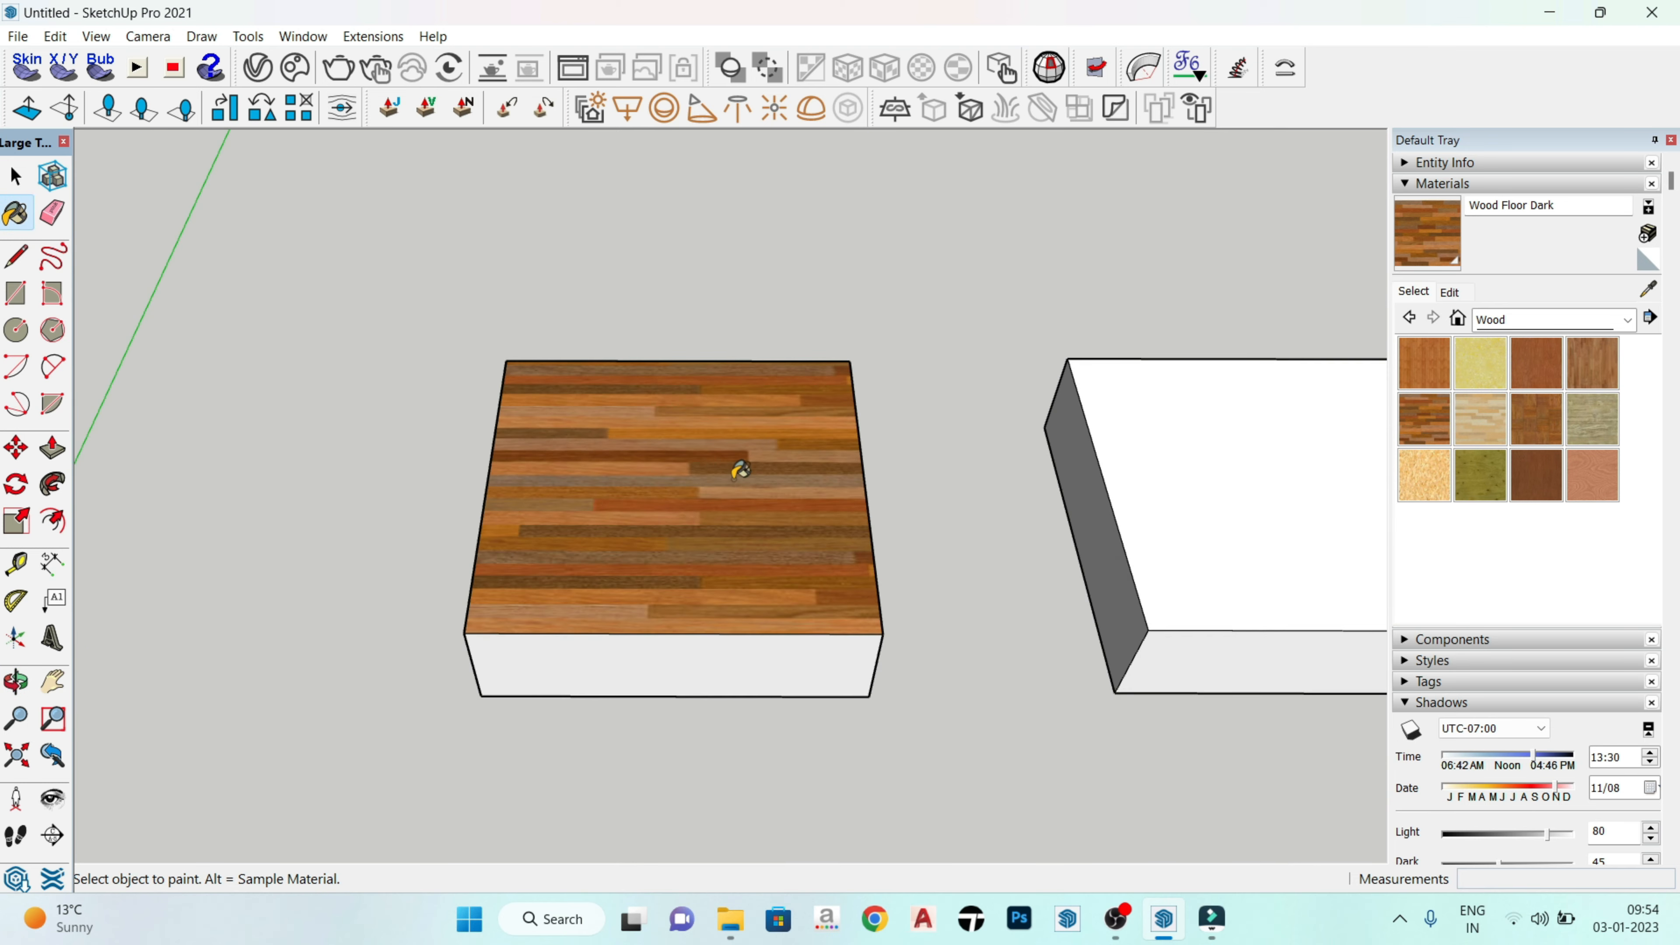
mouse_move(725, 504)
middle_mouse_down()
mouse_move(724, 582)
mouse_move(859, 465)
mouse_move(701, 589)
mouse_move(761, 582)
mouse_move(746, 556)
middle_mouse_up()
scroll(703, 585, "up", 1)
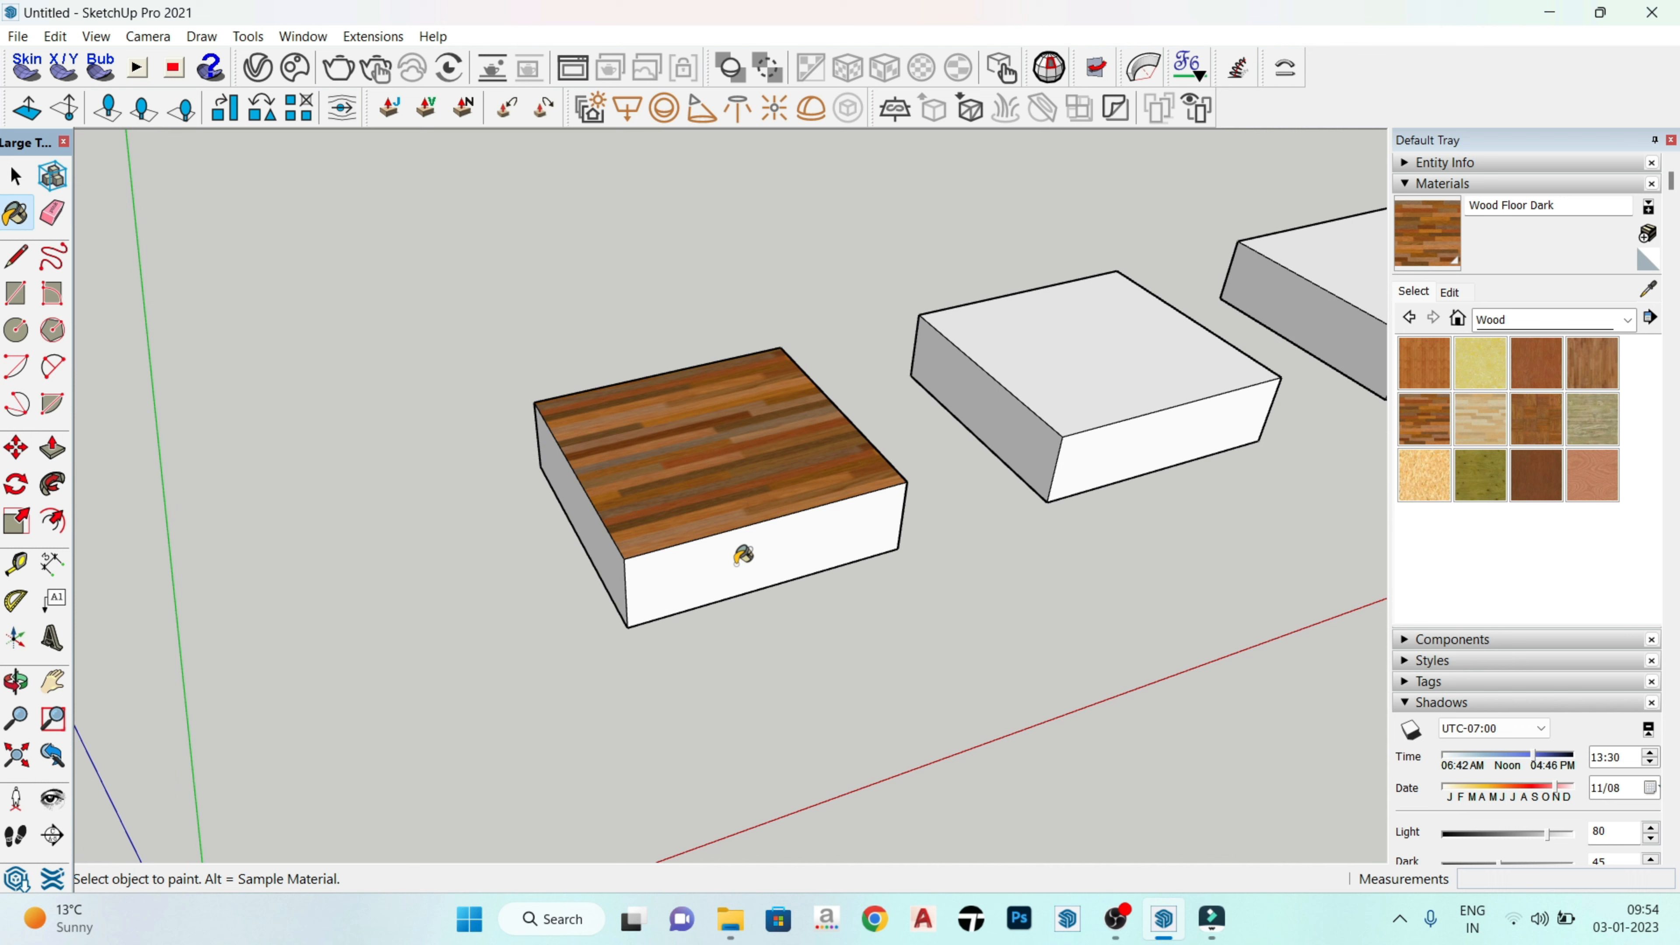
scroll(746, 556, "up", 1)
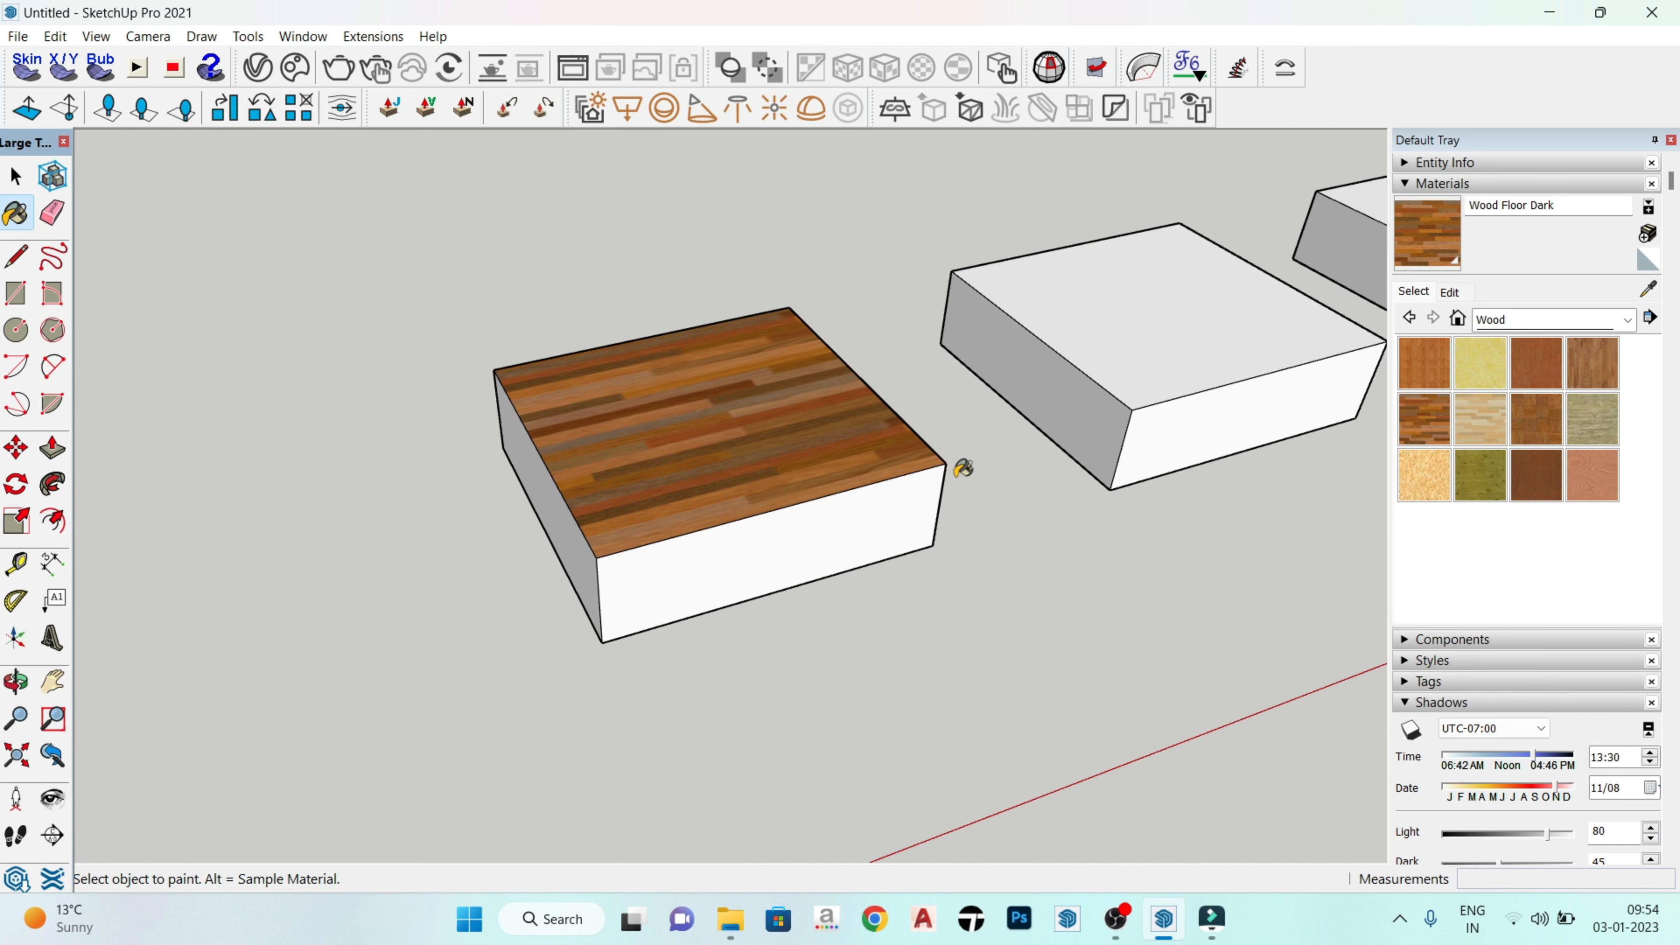
left_click(1586, 321)
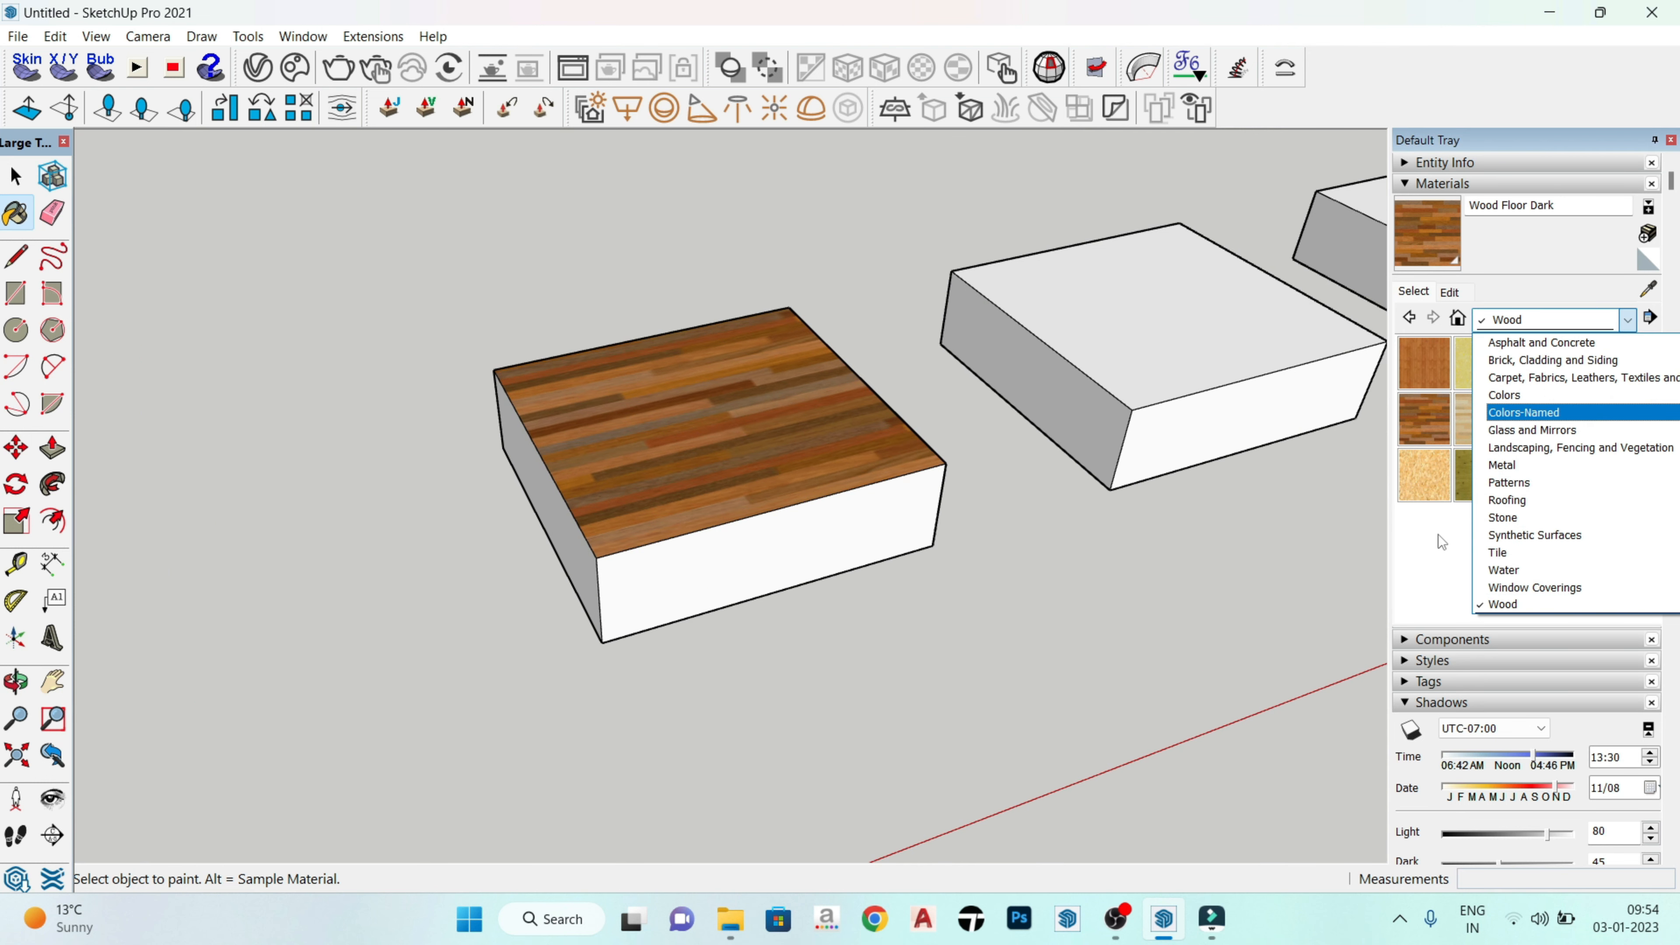
left_click(1538, 517)
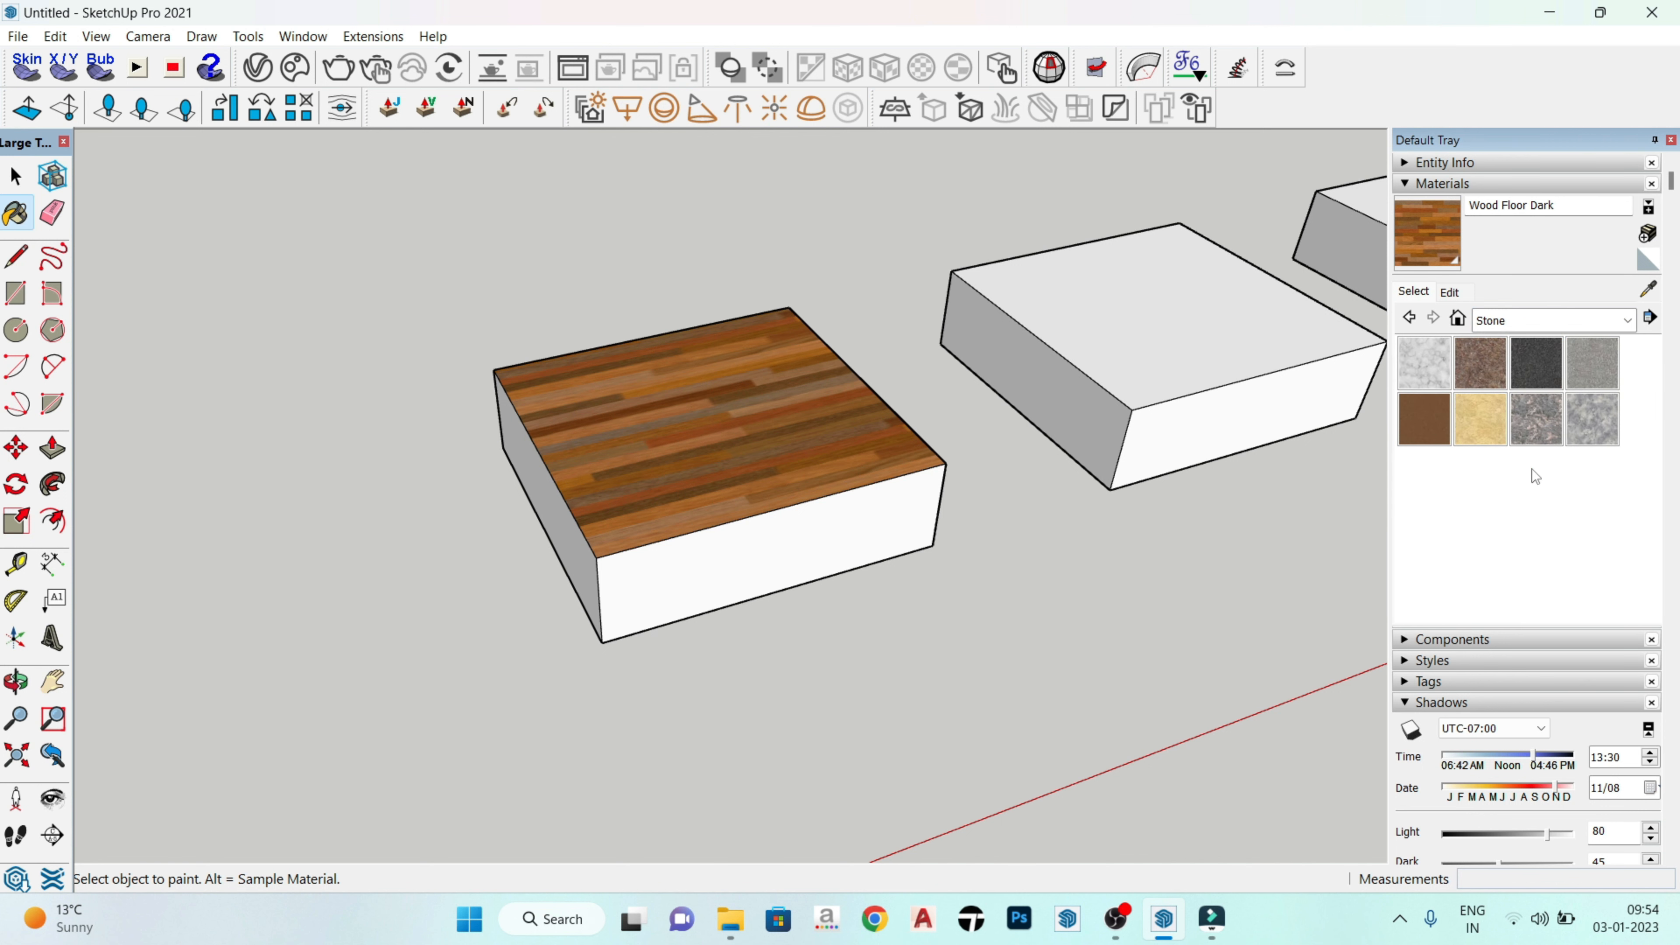
left_click(1553, 423)
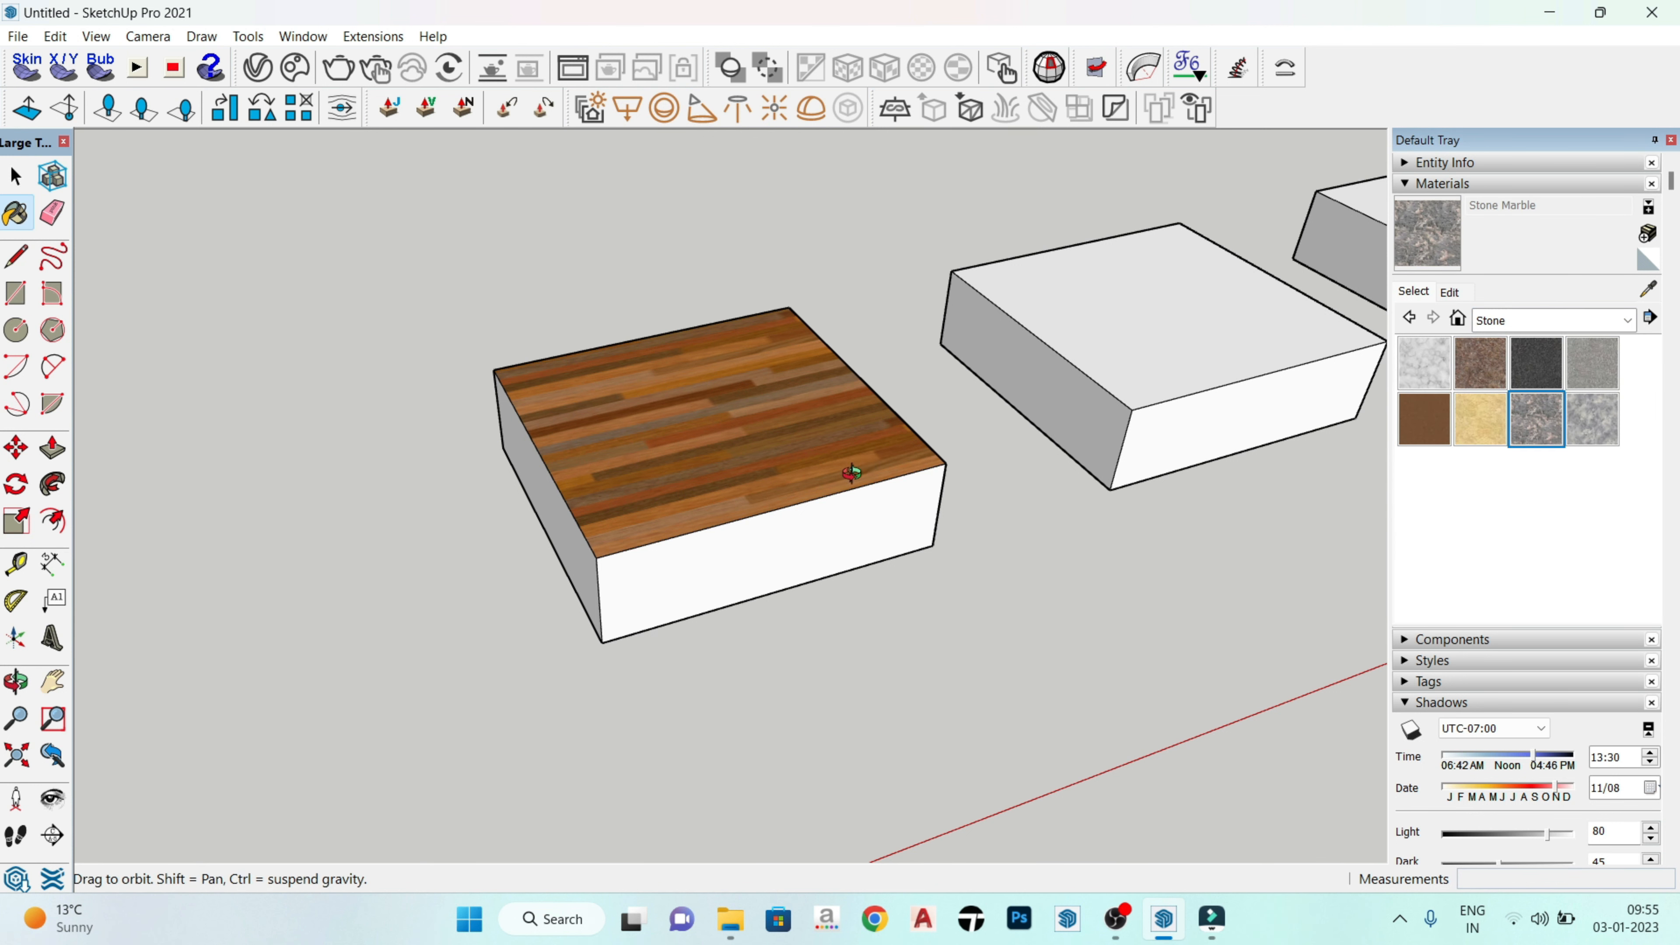
Step: Paint the front side face of the wood-topped box with Stone Marble
middle_click_drag(852, 474, 919, 405)
mouse_move(1082, 468)
middle_mouse_down()
mouse_move(811, 544)
mouse_move(687, 480)
mouse_move(491, 548)
mouse_move(878, 480)
mouse_move(558, 570)
mouse_move(739, 529)
middle_mouse_up()
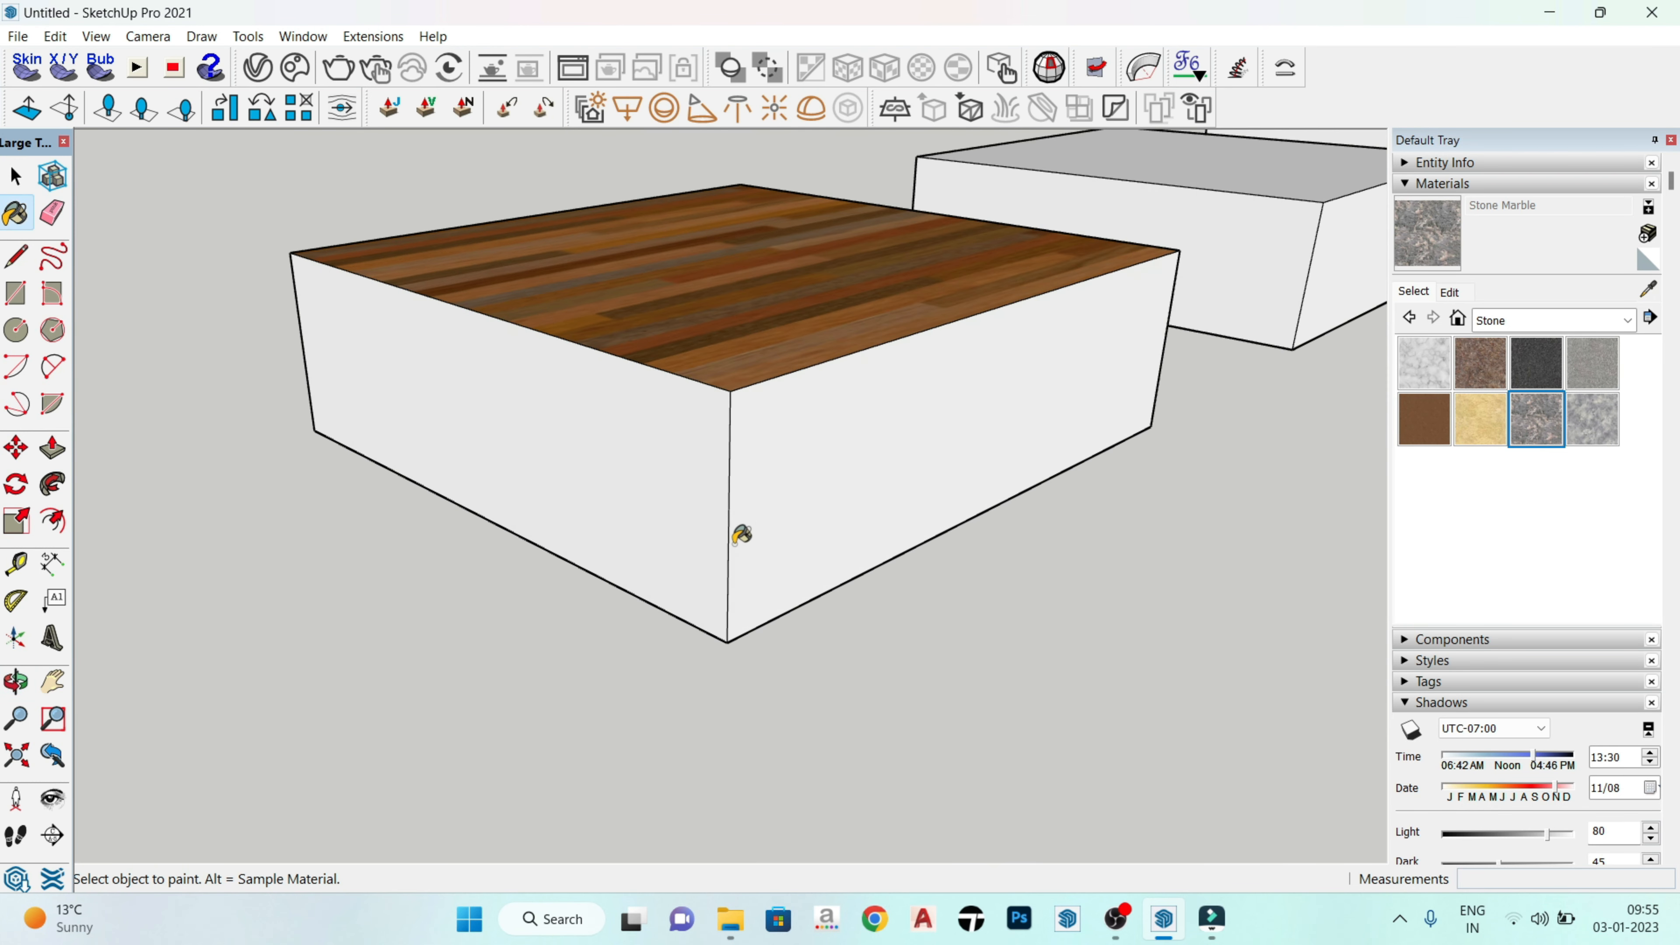
left_click(808, 519)
mouse_move(1013, 551)
middle_mouse_down()
mouse_move(637, 620)
mouse_move(718, 476)
middle_mouse_up()
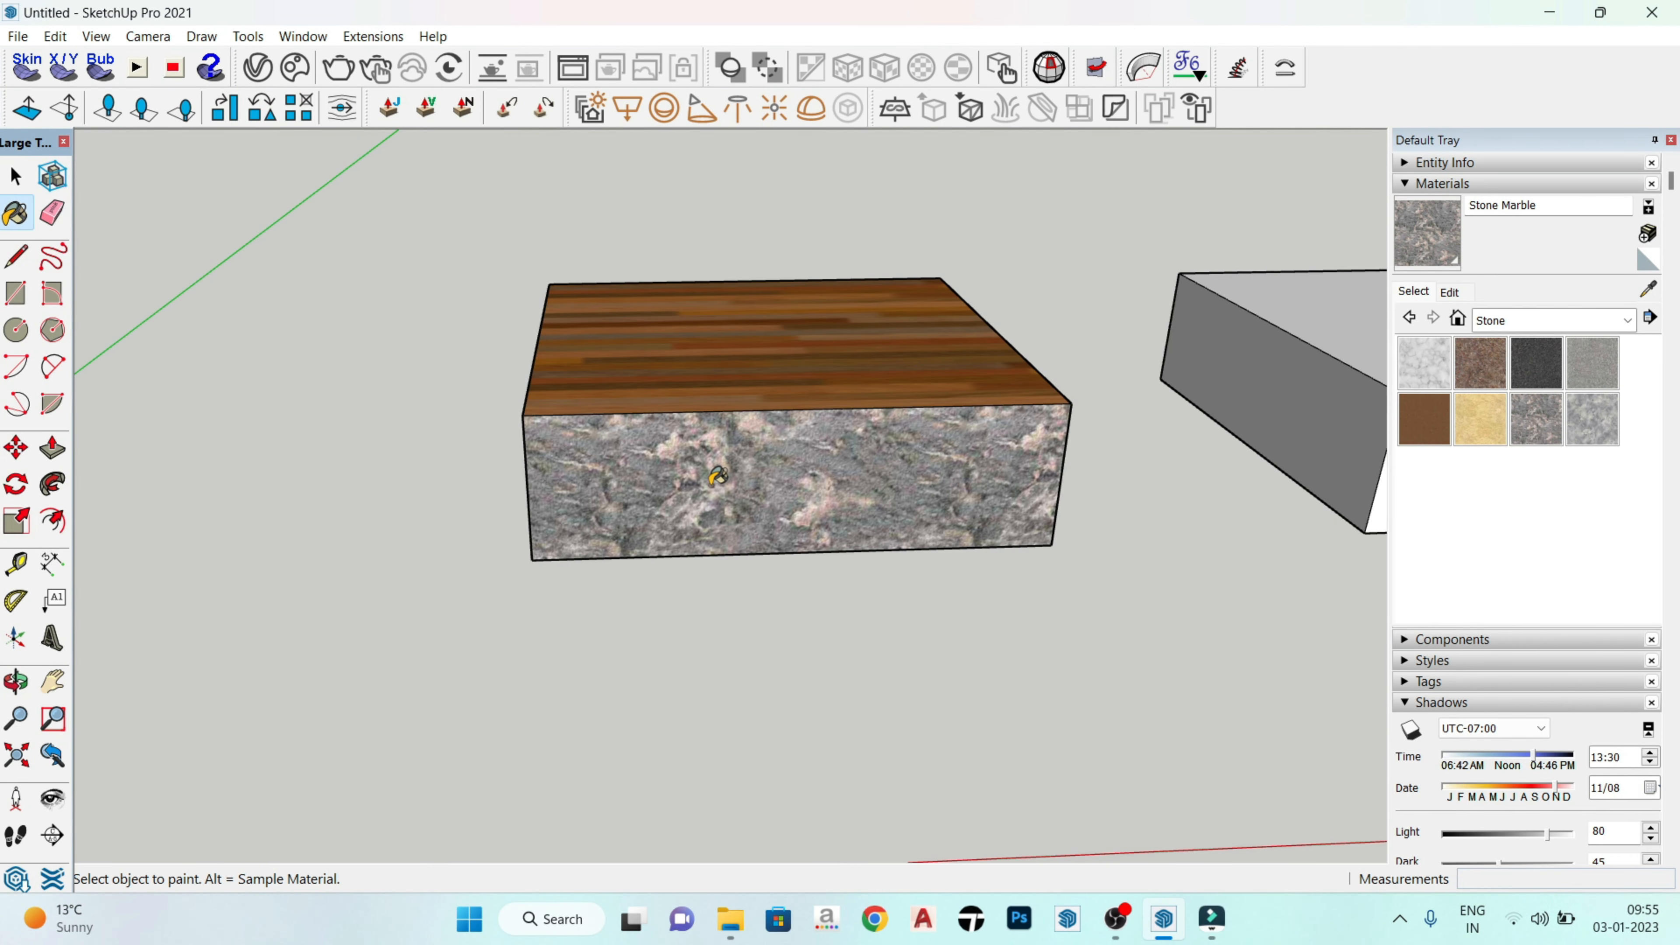
mouse_move(743, 488)
middle_mouse_down()
mouse_move(859, 607)
mouse_move(769, 424)
mouse_move(778, 527)
middle_mouse_up()
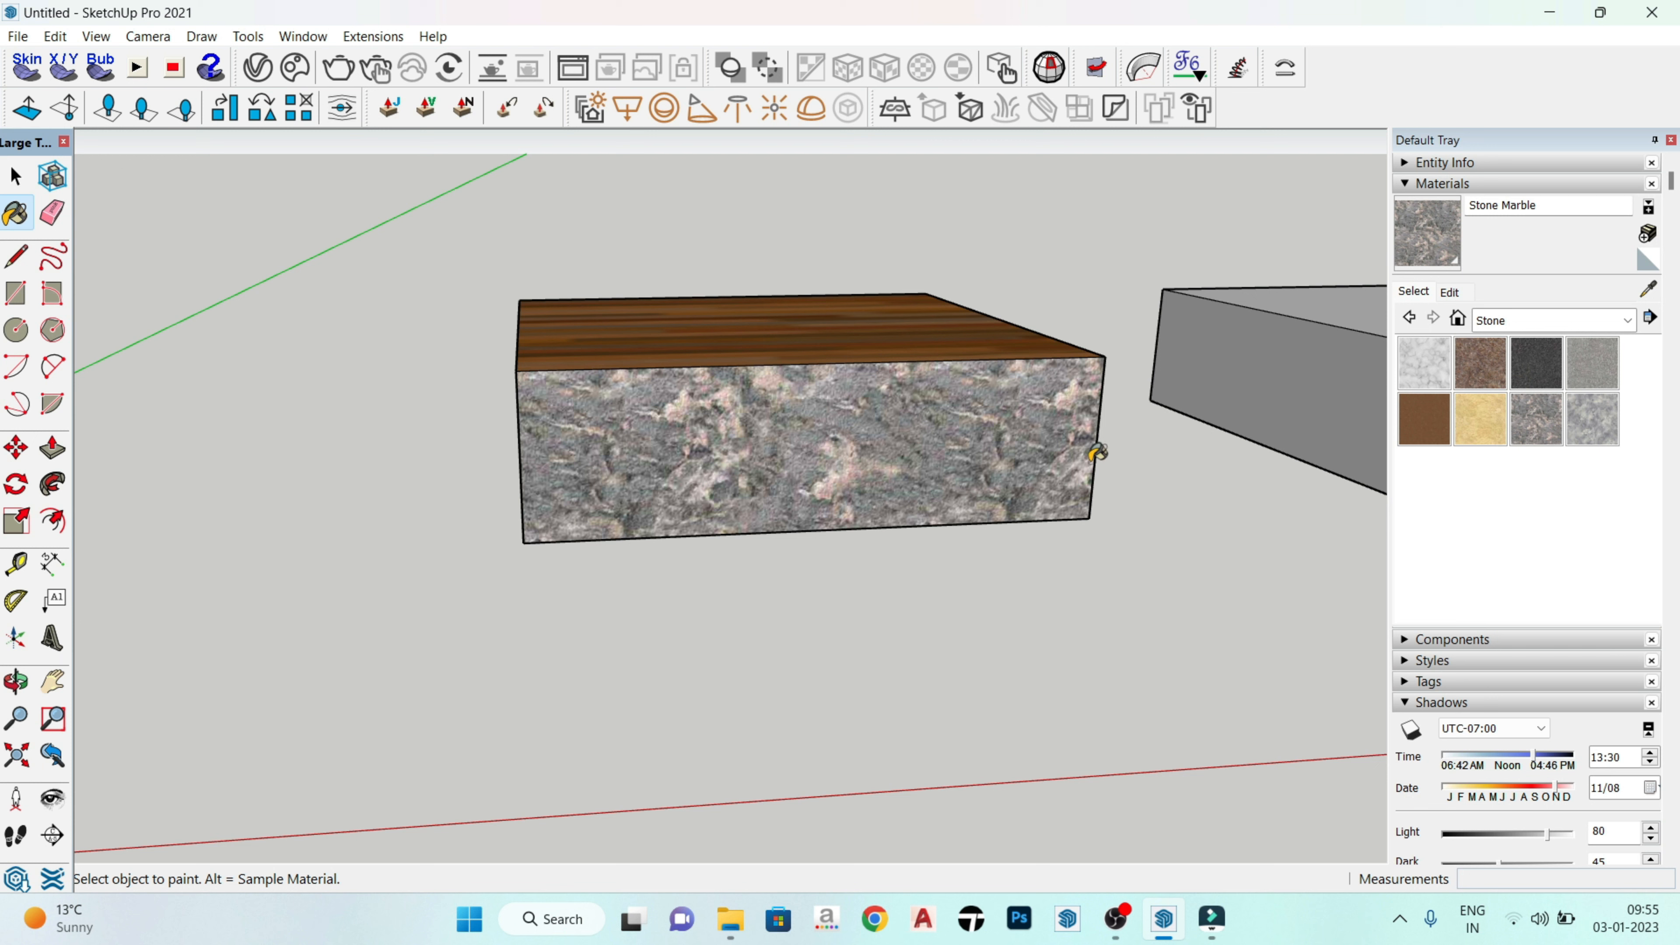
Step: Edit the Stone Marble texture width, trying 5' and 1' before setting it to 10'
left_click(1448, 294)
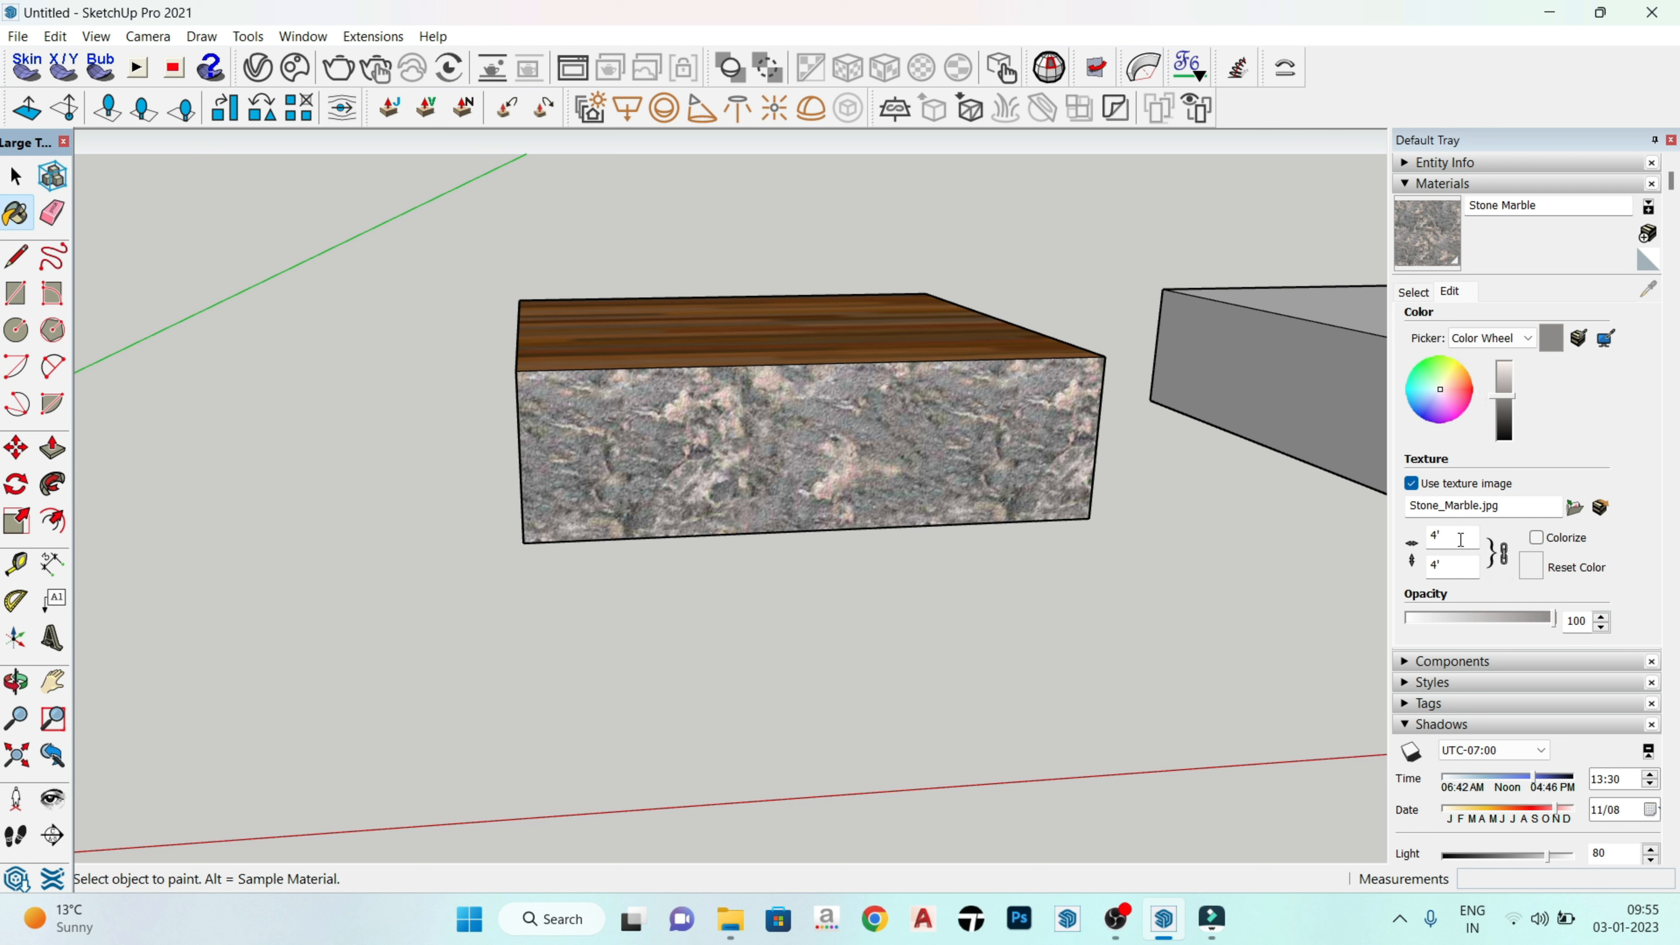
left_click(1459, 537)
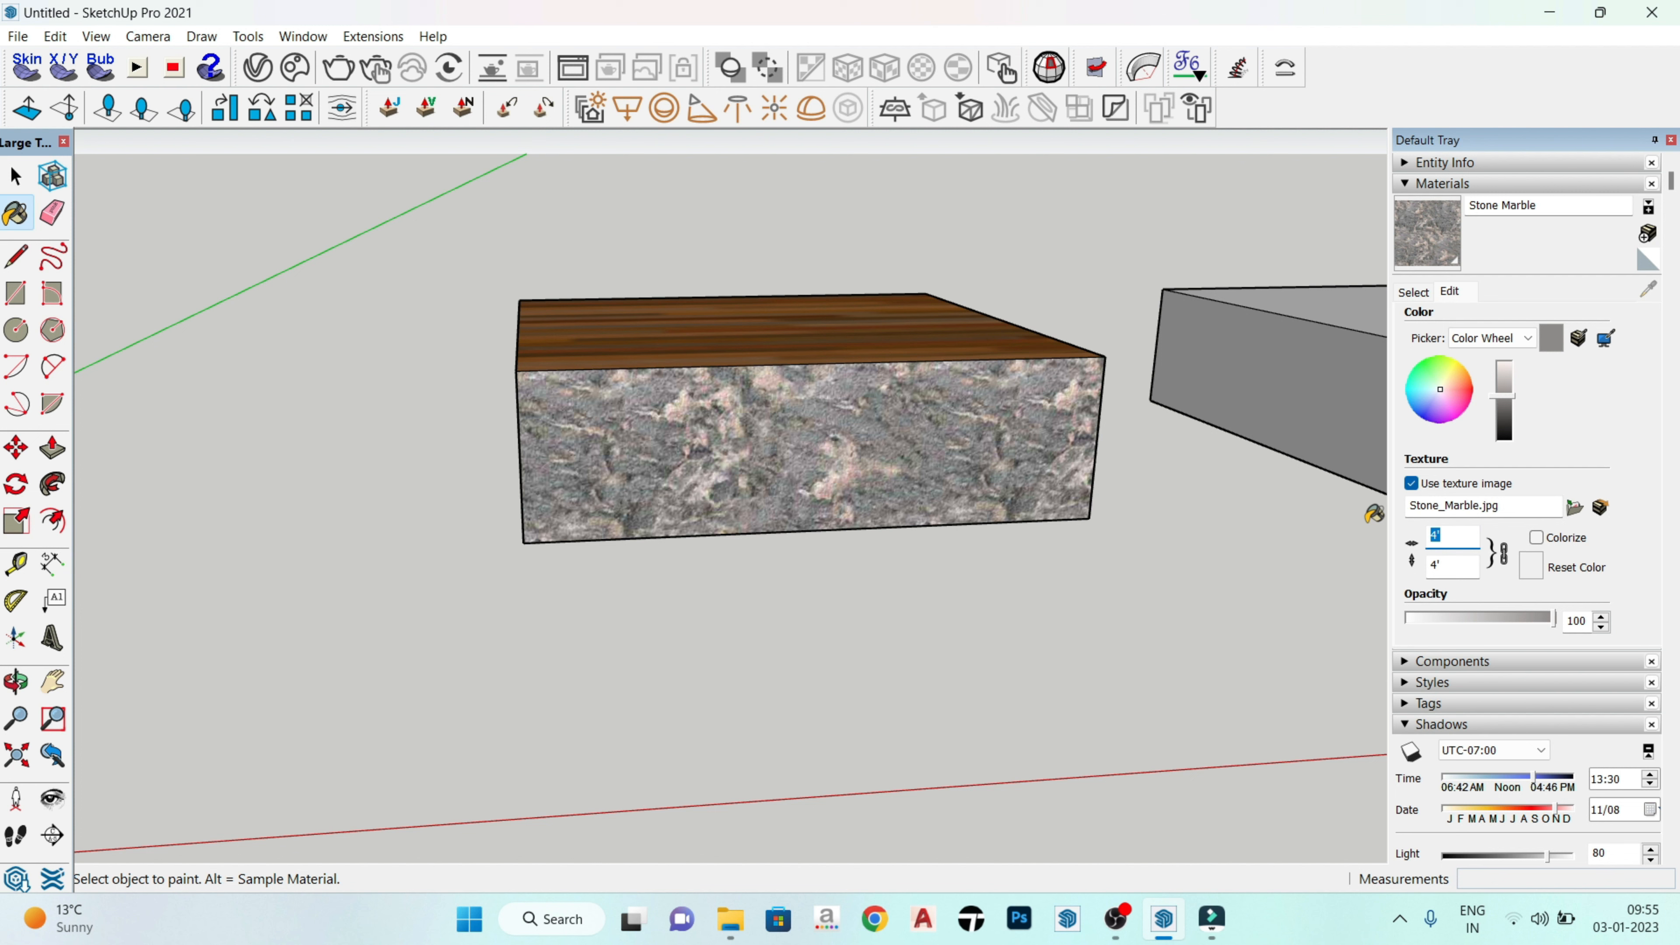
type("5")
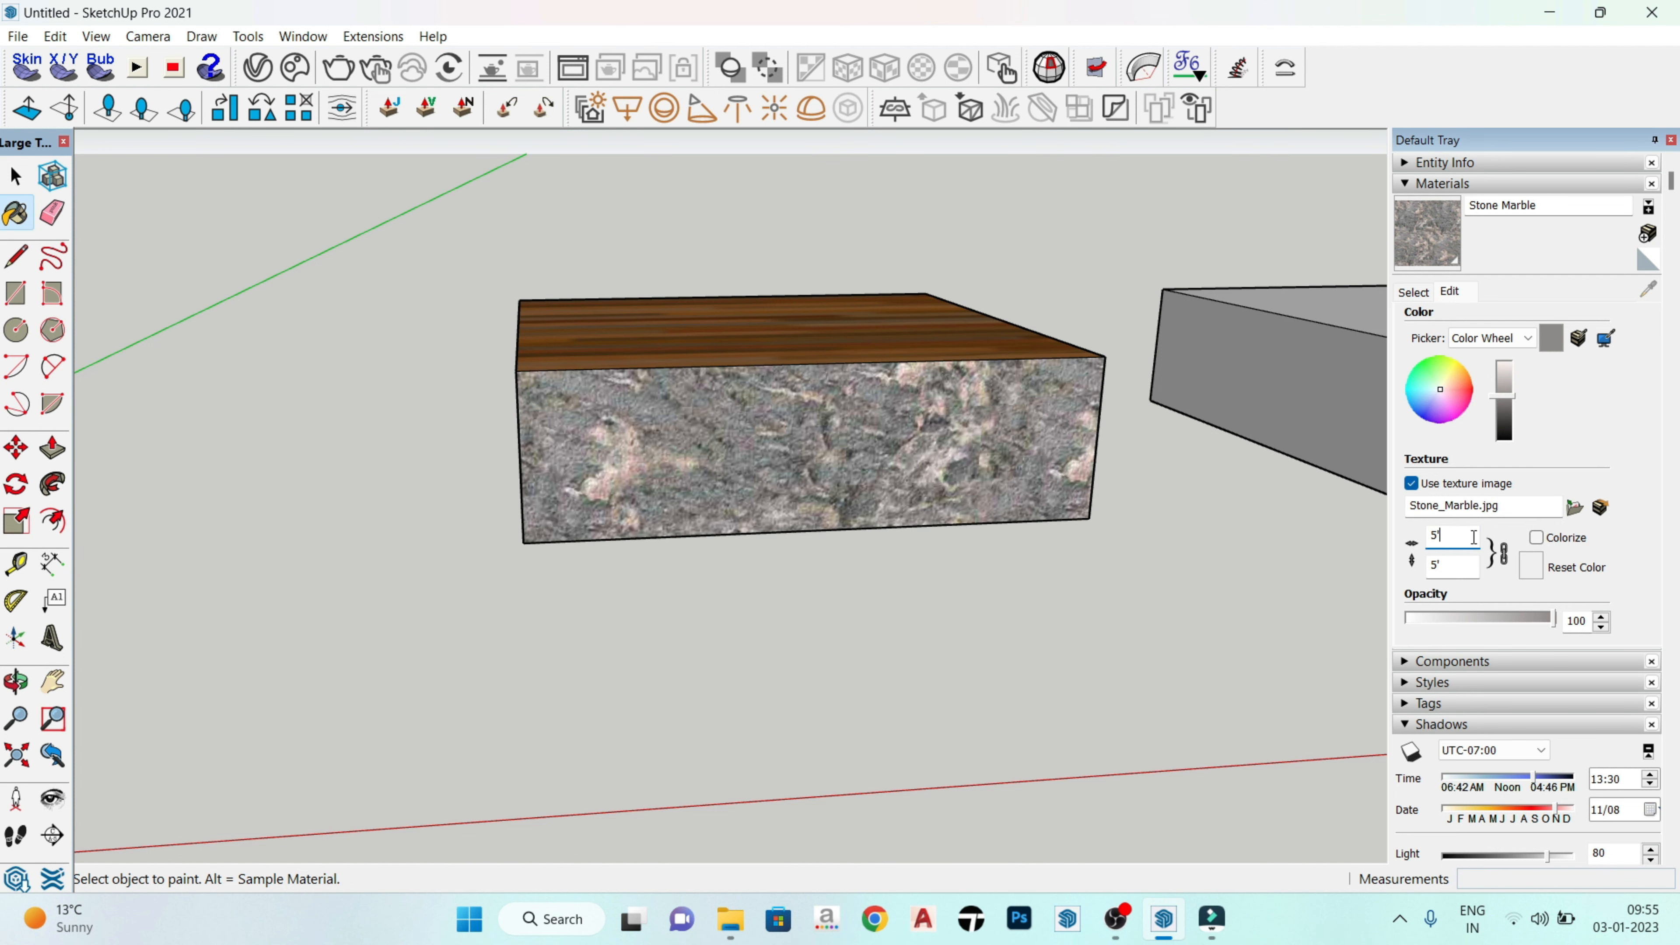
key("BackSpace")
type("1")
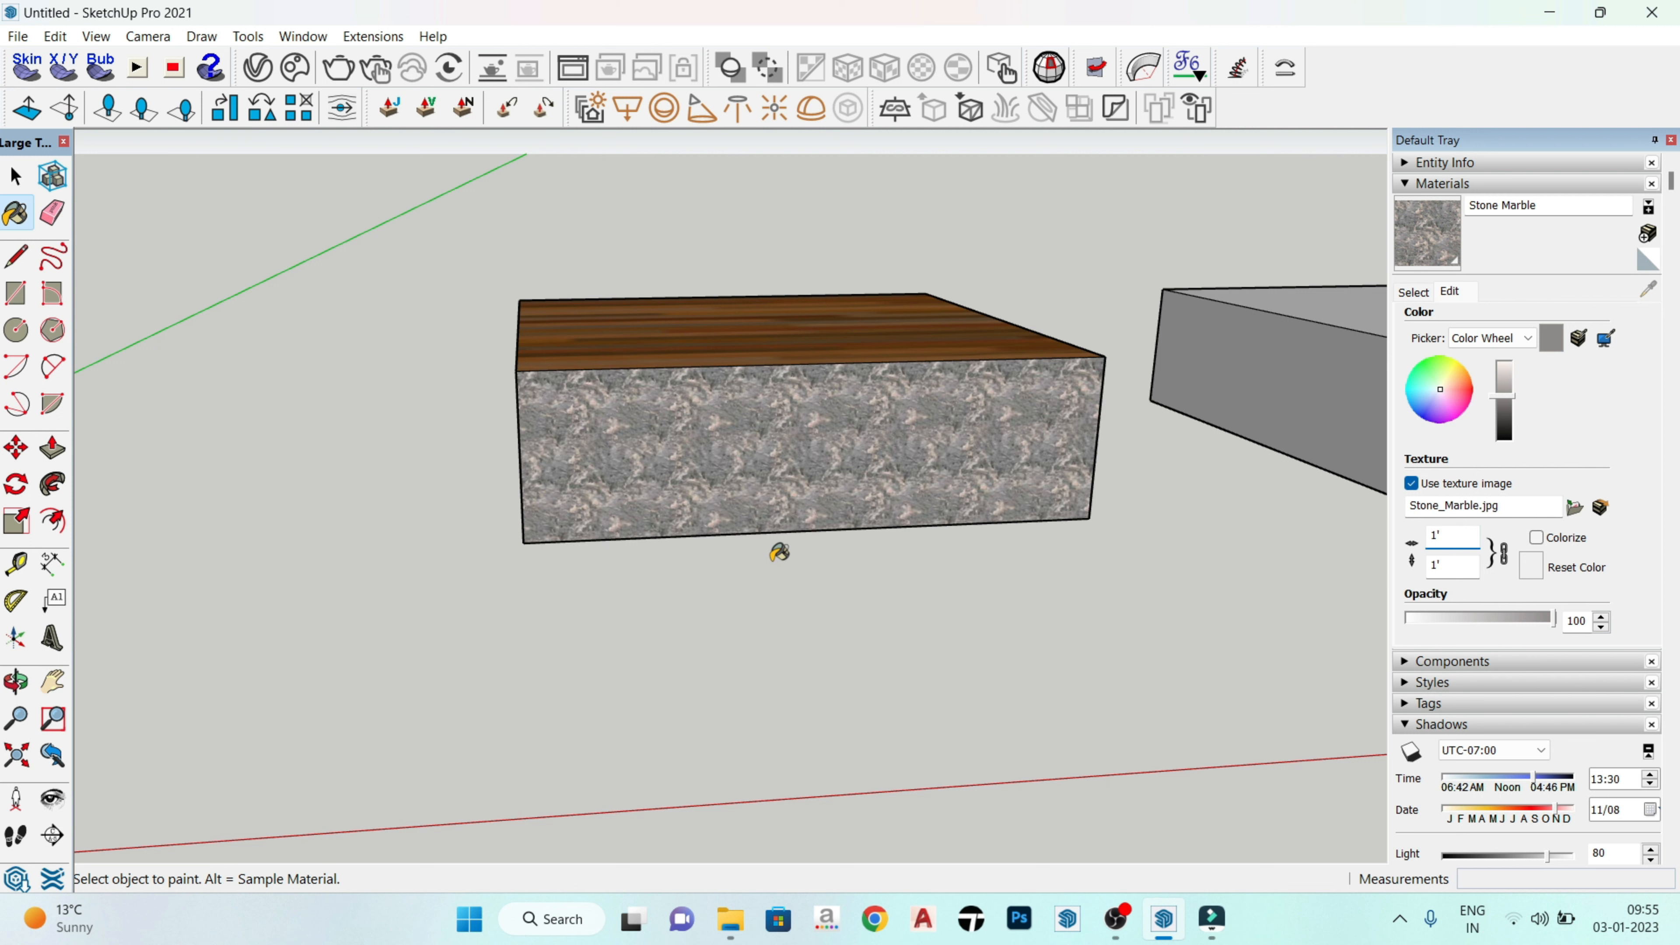
type("0")
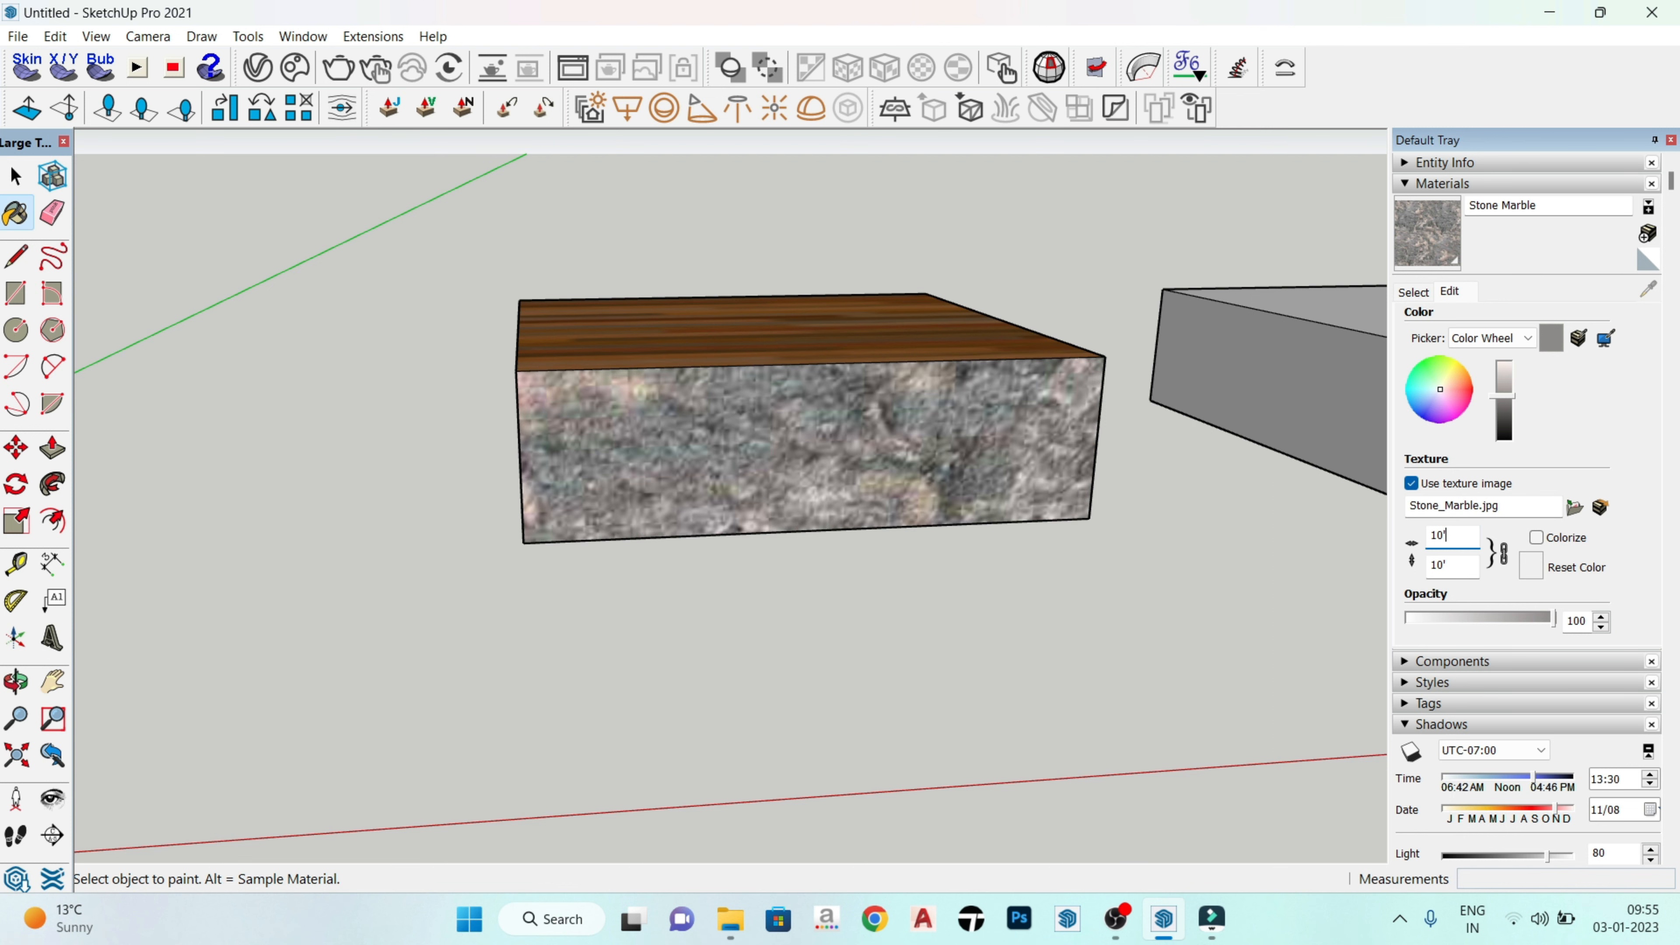
Step: Darken the Stone Marble color slightly and shift its hue toward pink-purple using the color wheel
middle_click_drag(703, 474, 1082, 550)
mouse_move(807, 601)
middle_mouse_down()
mouse_move(777, 612)
mouse_move(763, 506)
middle_mouse_up()
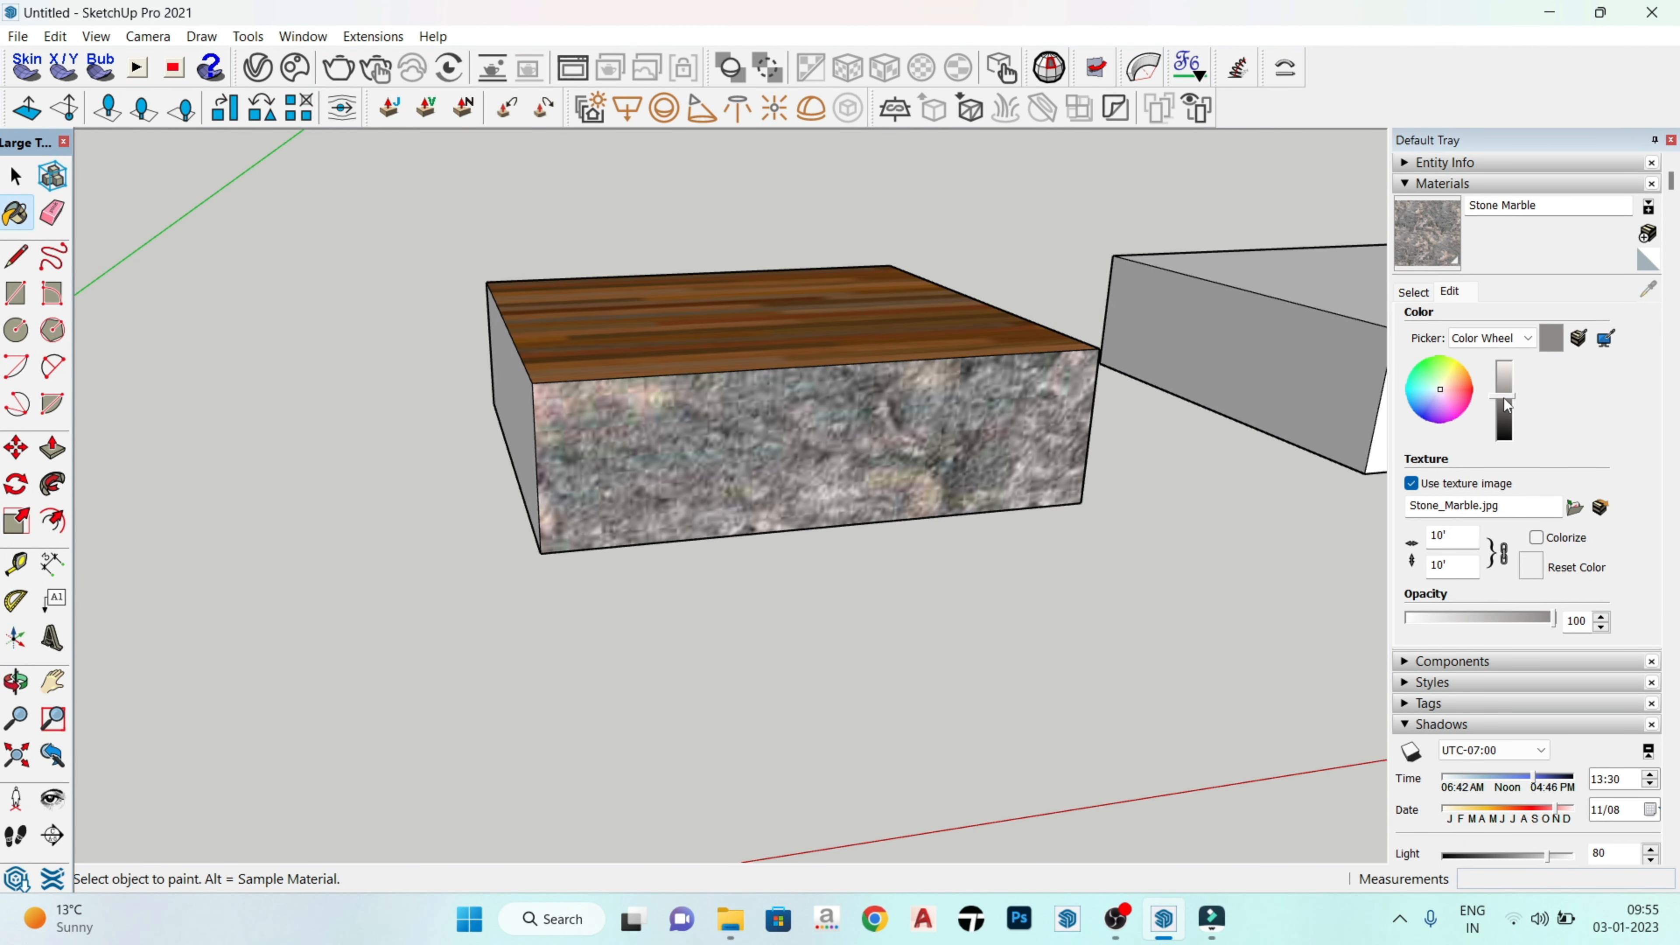
mouse_move(1507, 405)
left_mouse_down()
mouse_move(1508, 435)
mouse_move(1499, 368)
mouse_move(1504, 405)
left_mouse_up()
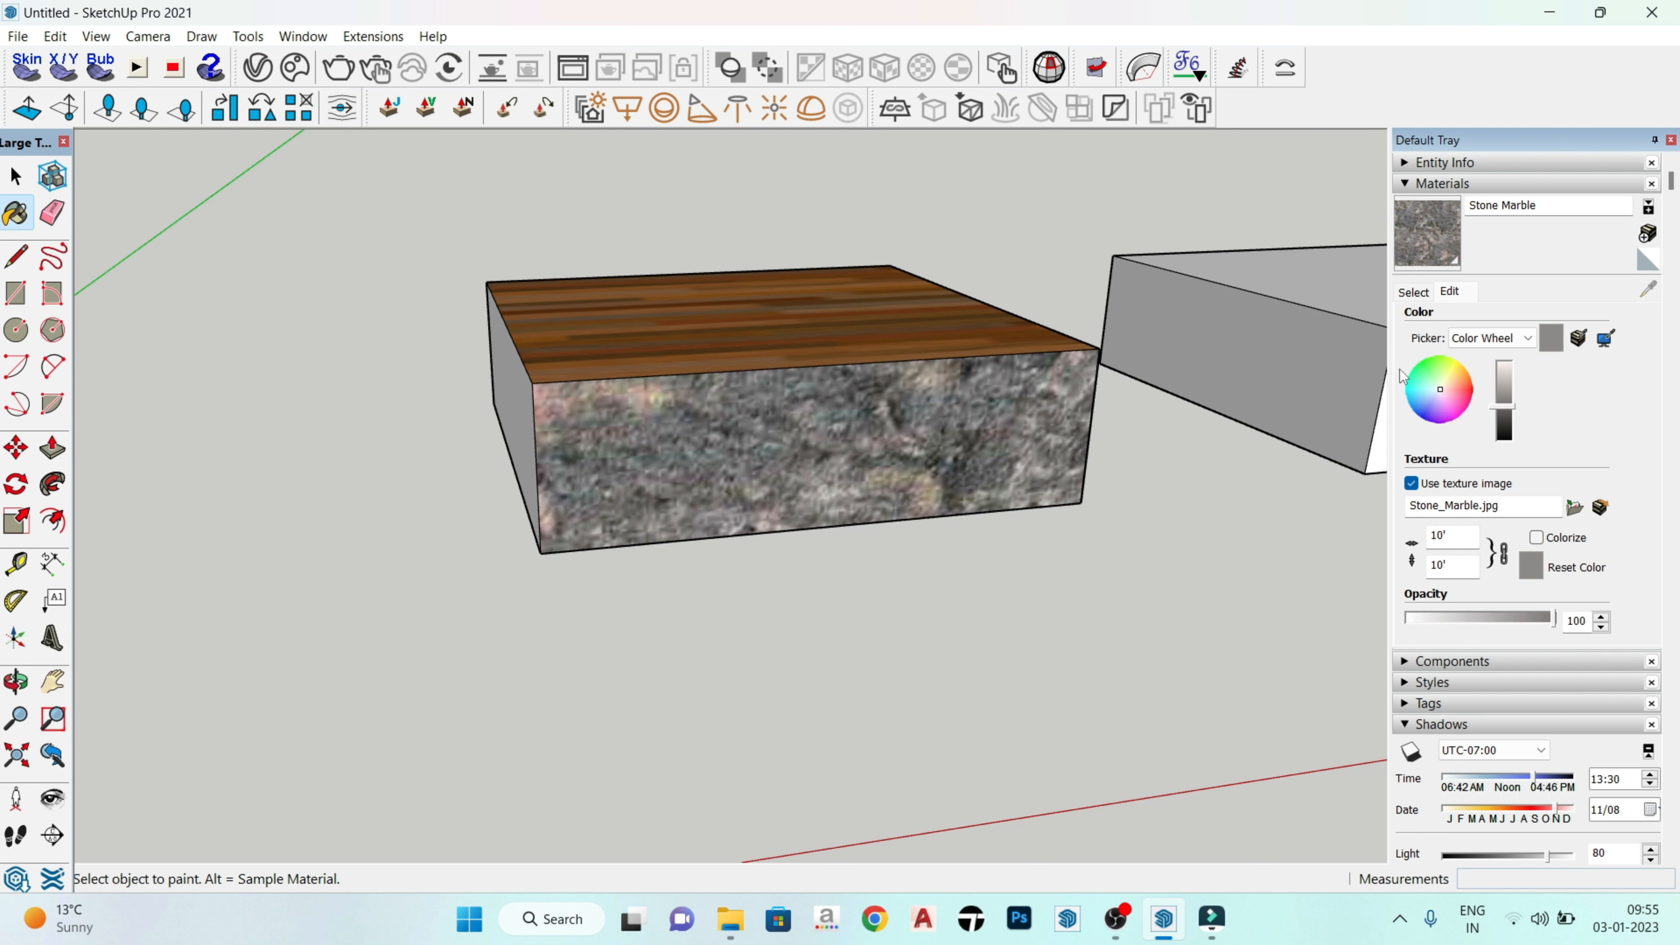
mouse_move(1450, 400)
left_mouse_down()
mouse_move(1424, 422)
mouse_move(1446, 380)
mouse_move(1446, 401)
left_mouse_up()
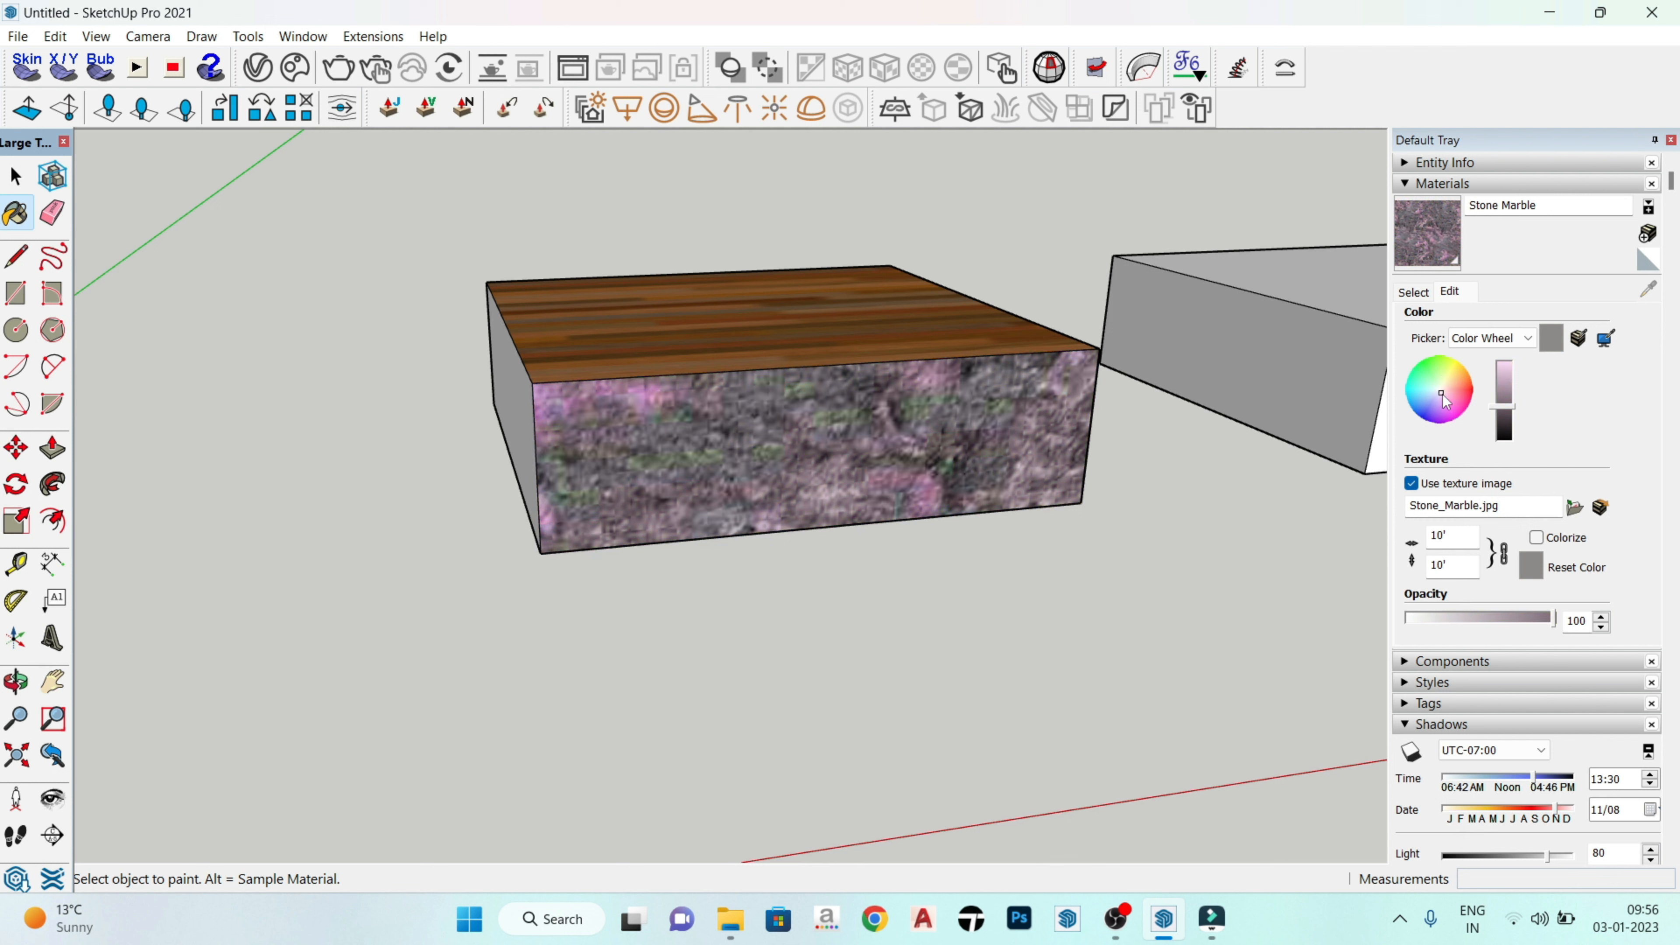
Step: Switch the color picker to HSB, raise the Stone Marble hue toward red, and return to the Color Wheel picker
left_click(1519, 339)
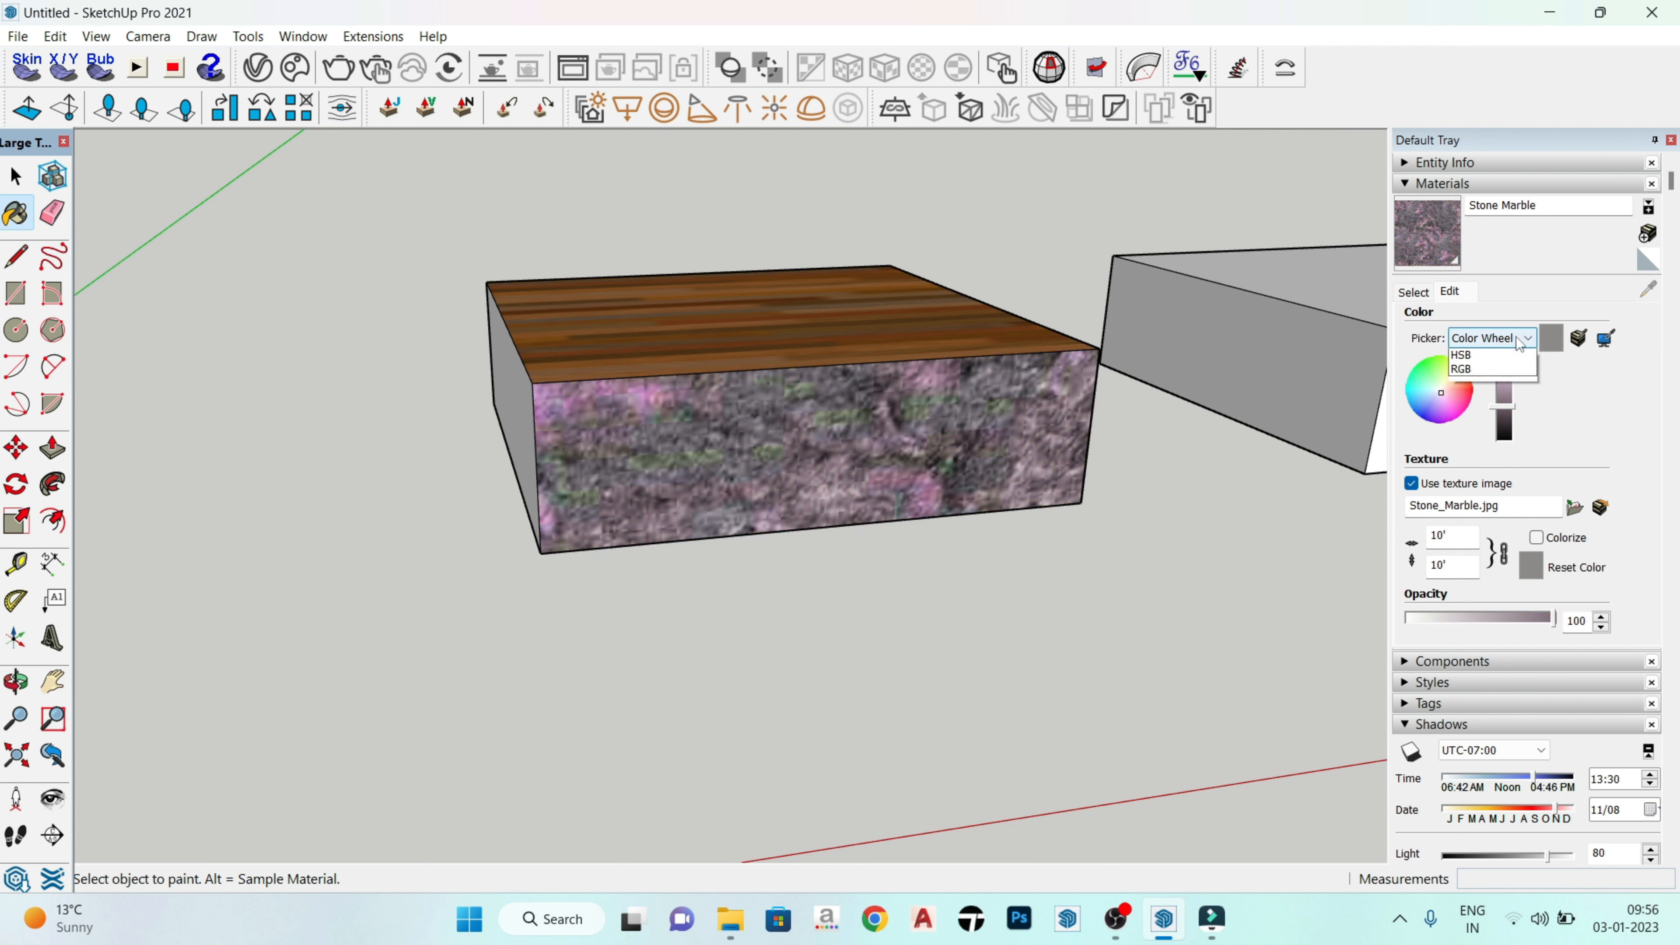
left_click(1470, 383)
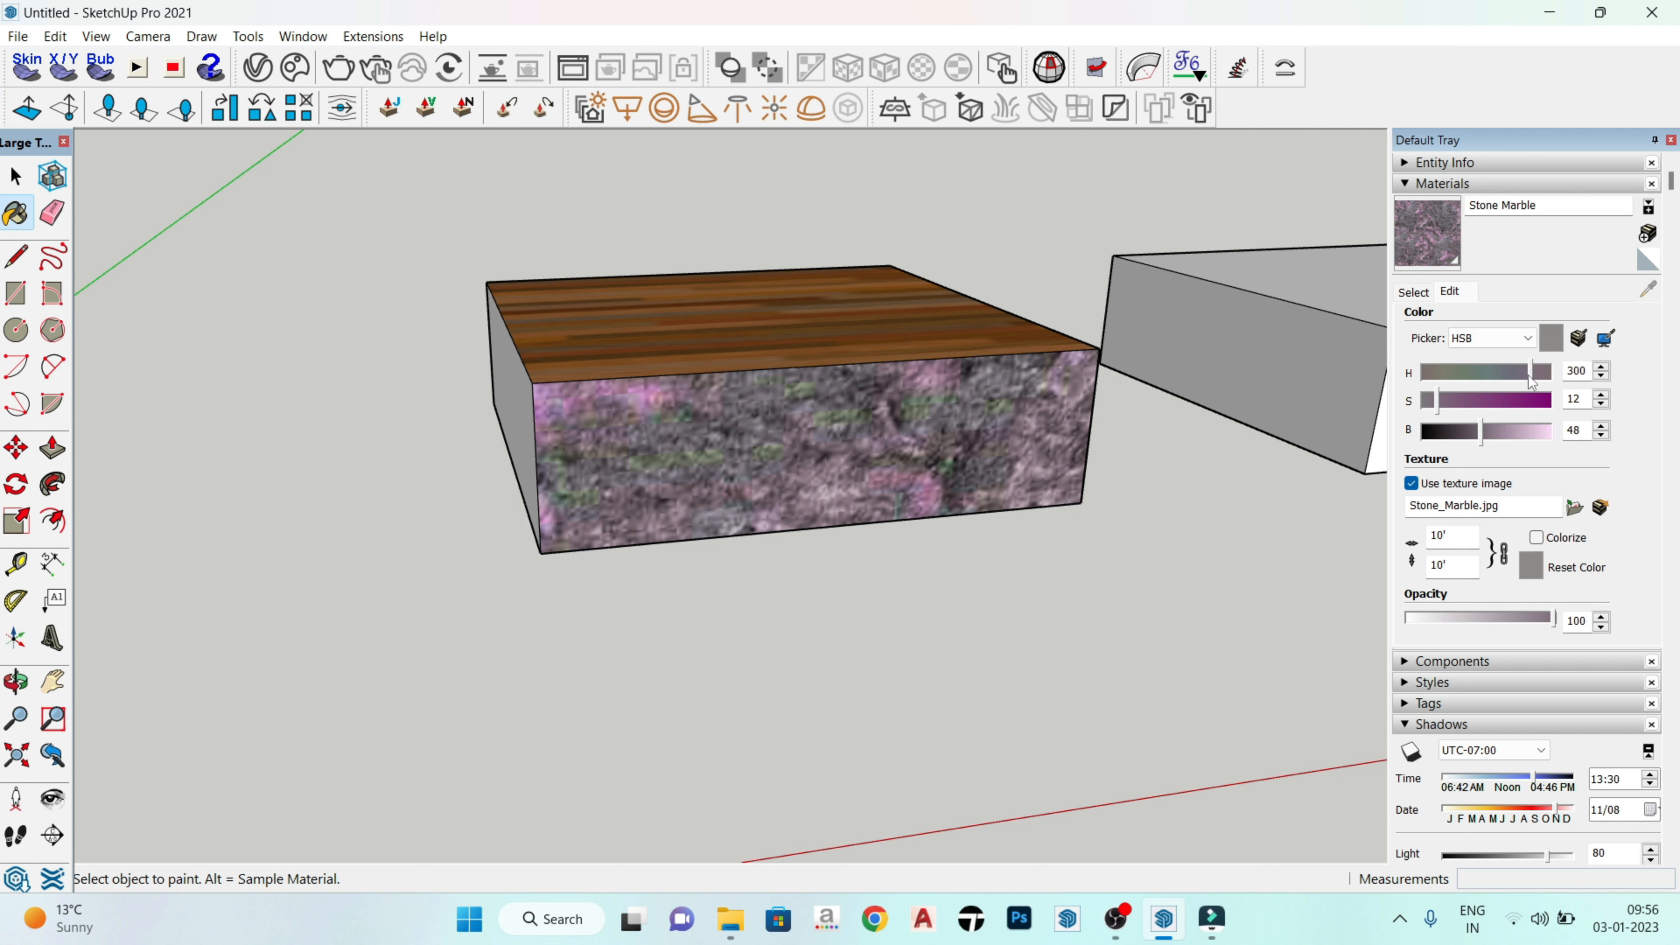
left_click_drag(1532, 381, 1607, 399)
left_click(1514, 340)
left_click(1488, 360)
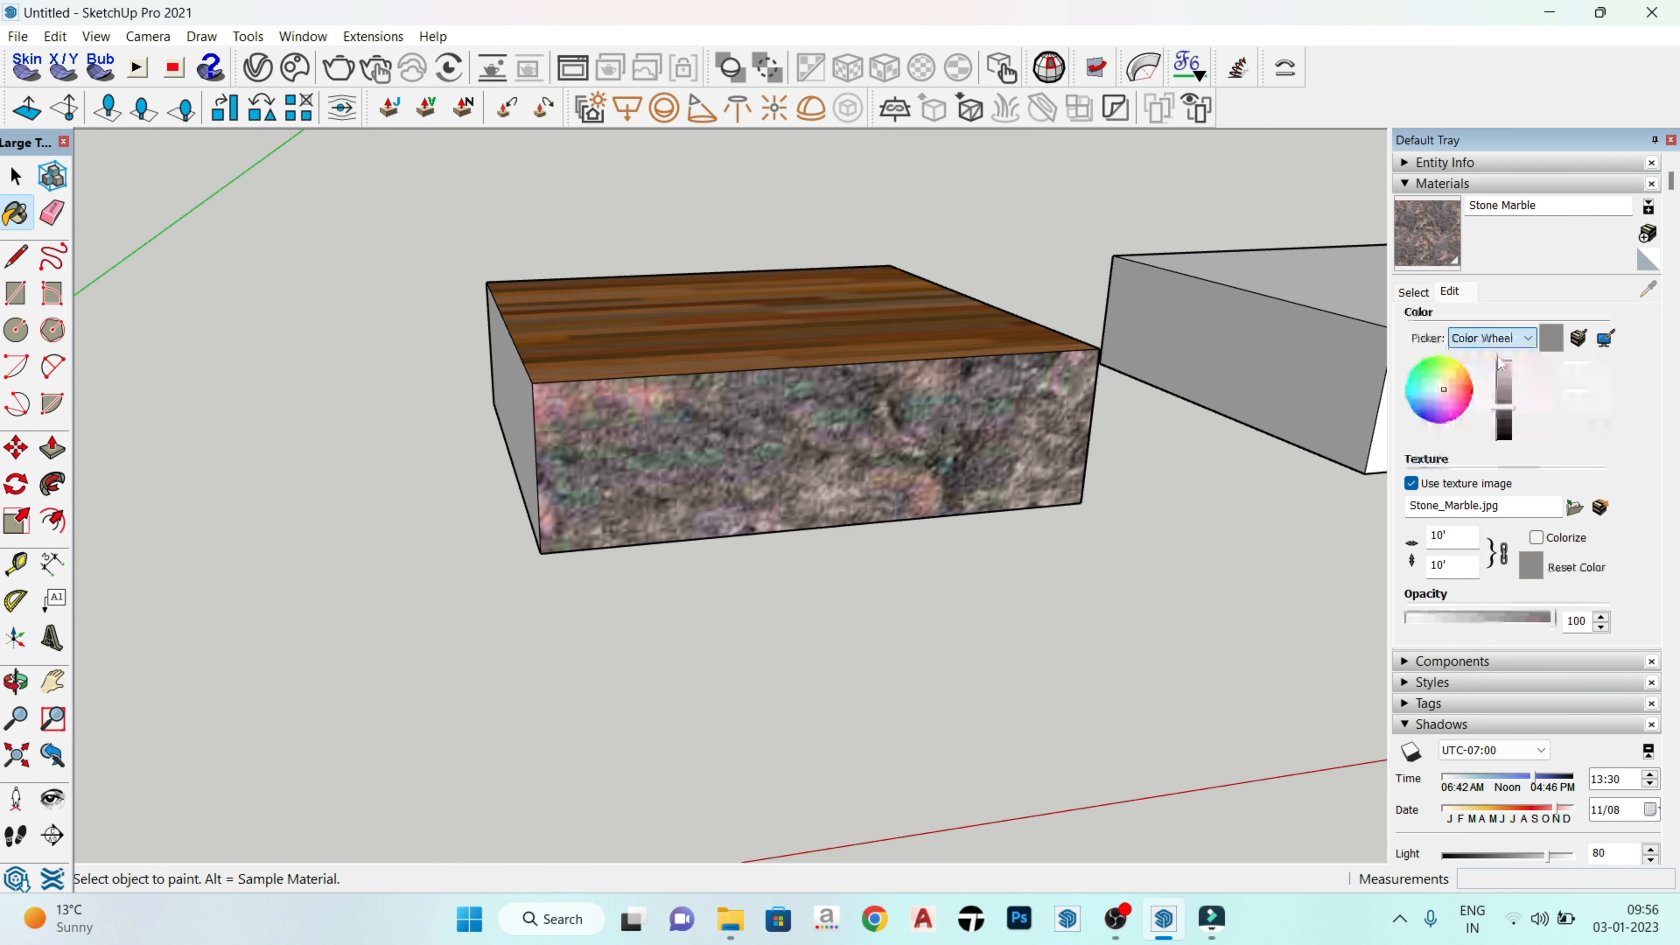
Step: Switch the material collection to Glass and Mirrors and pick the Translucent Glass Blue material
left_click(1413, 291)
middle_click_drag(1020, 528, 1025, 565)
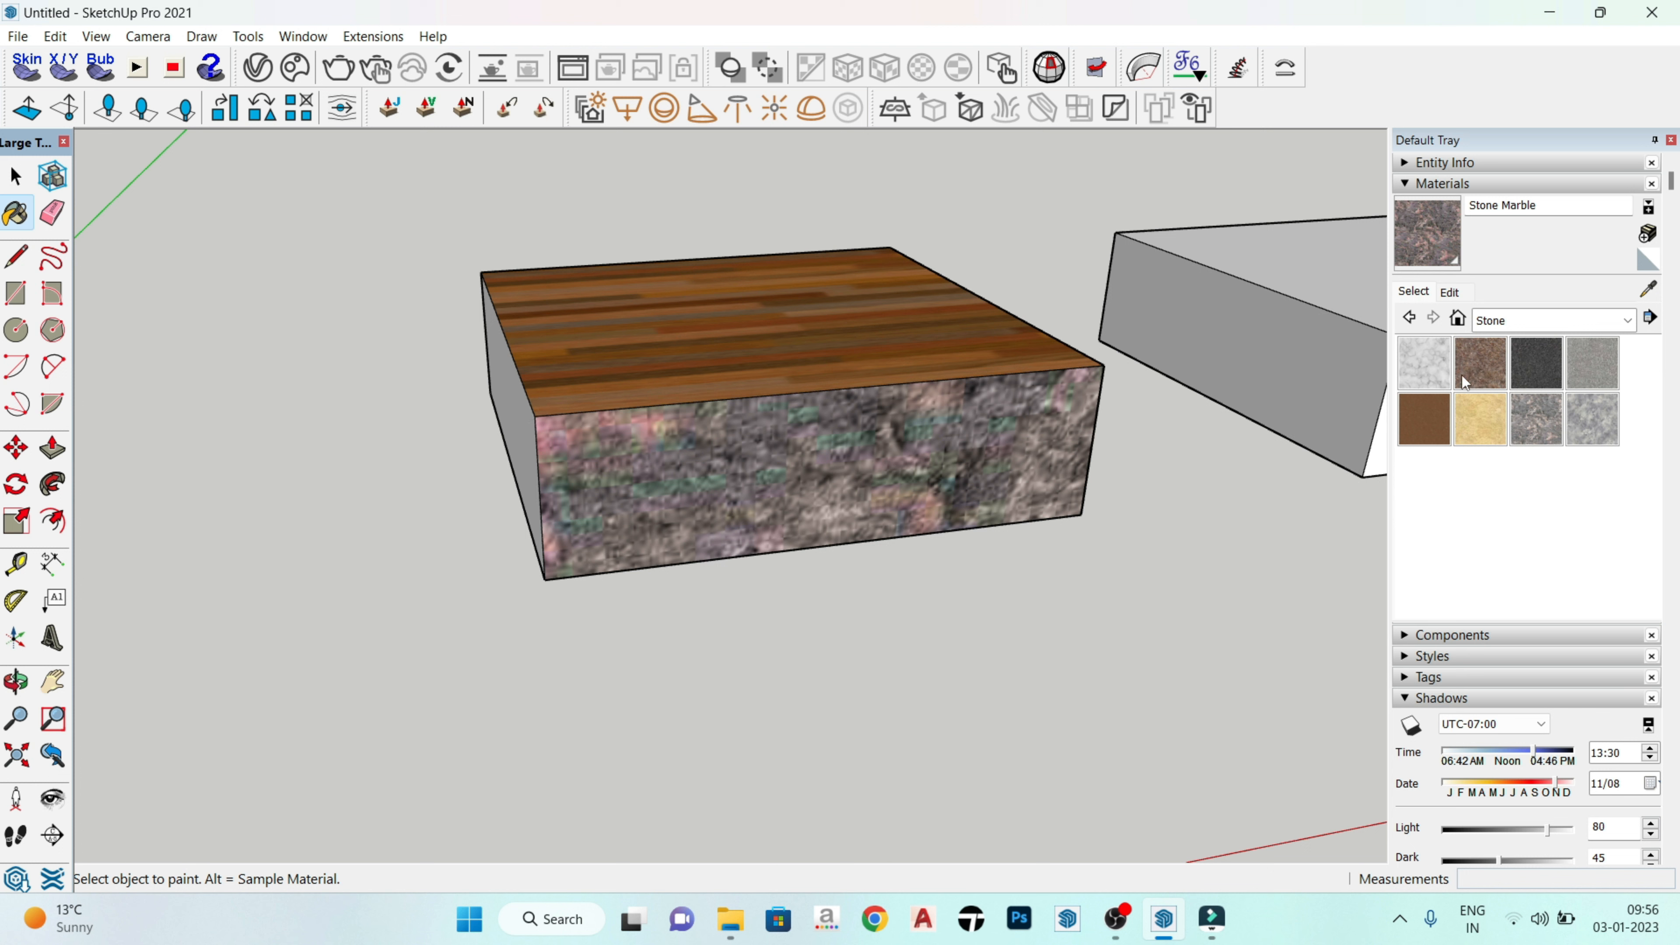
left_click(1573, 321)
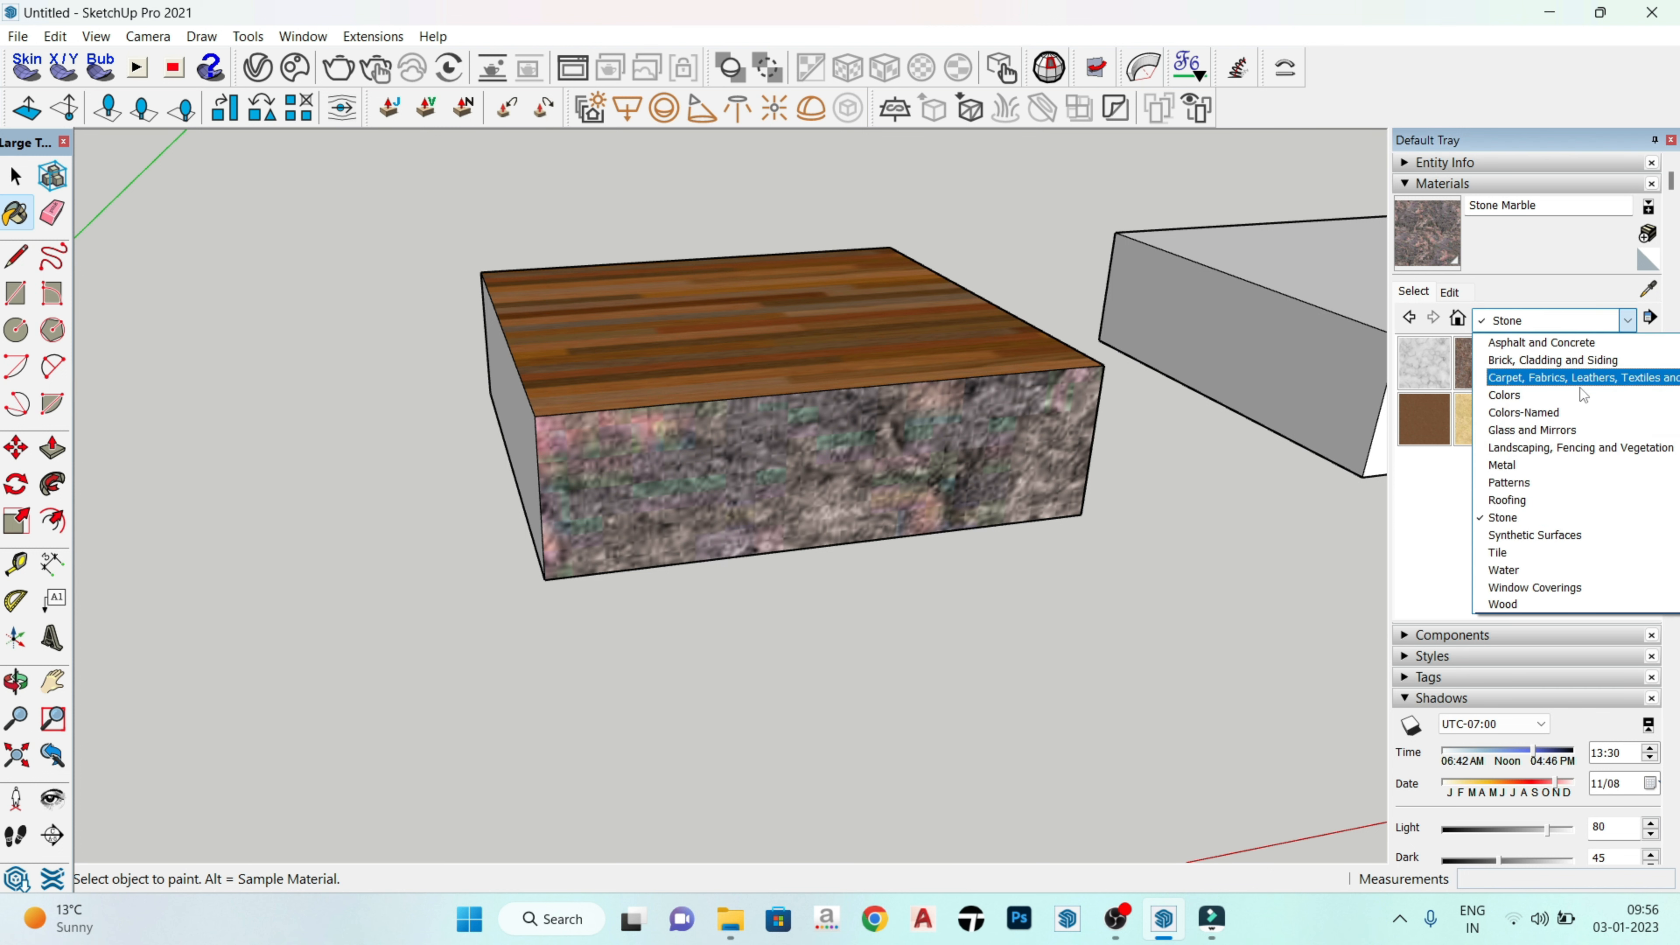
left_click(1583, 430)
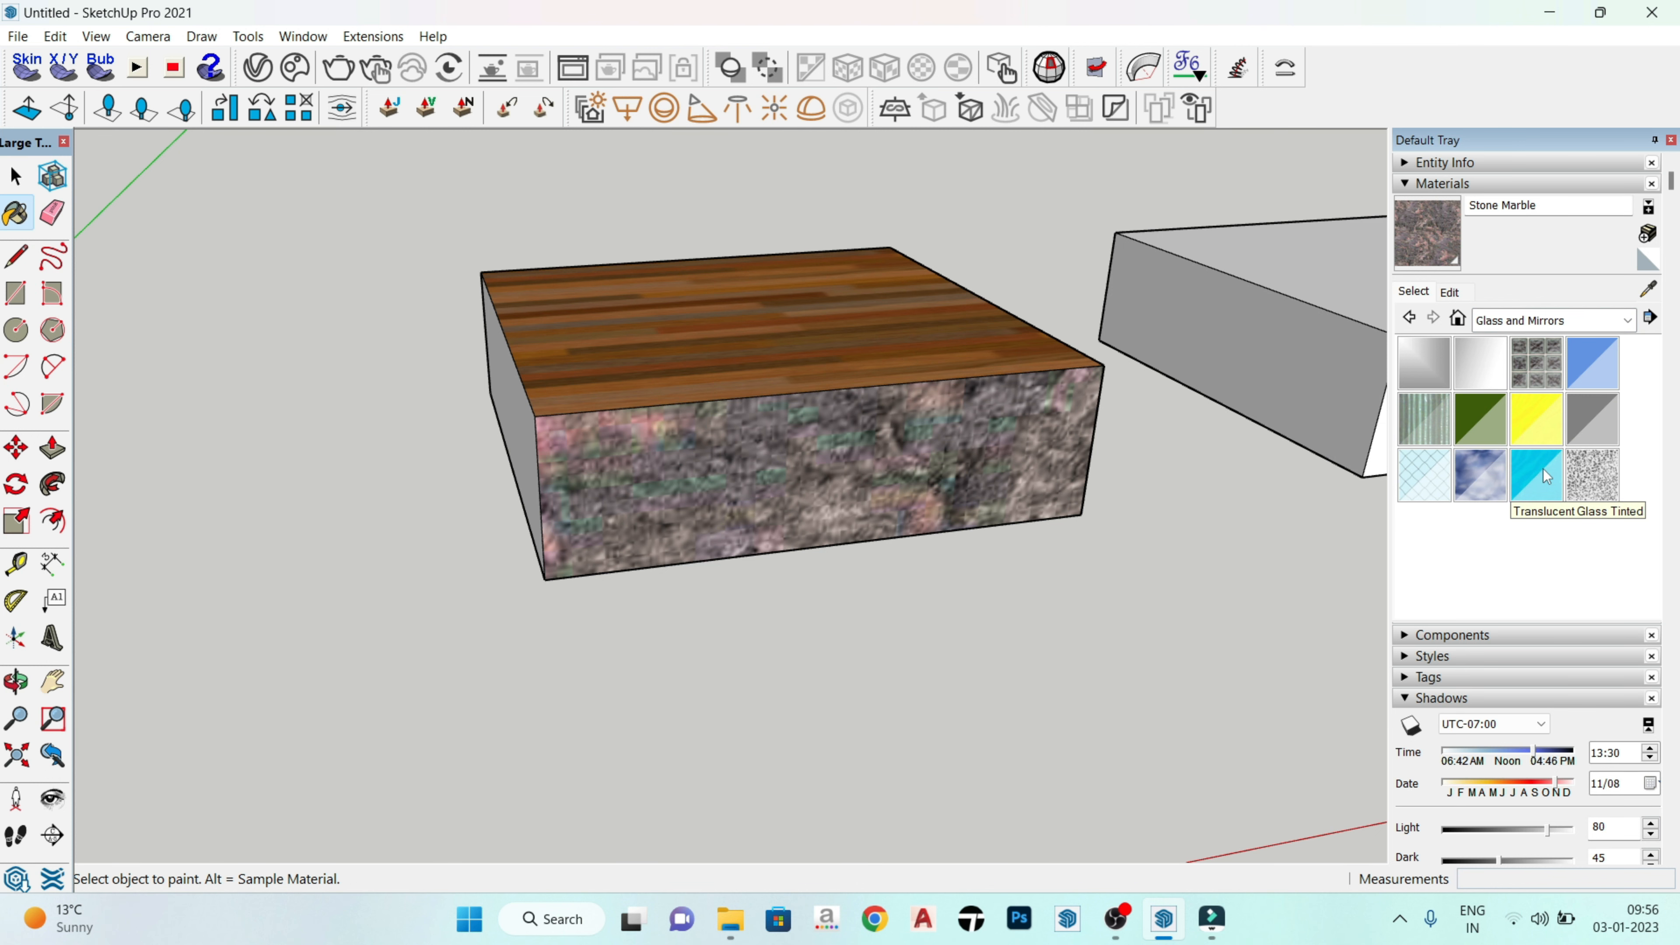
scroll(570, 337, "down", 5)
scroll(396, 453, "down", 2)
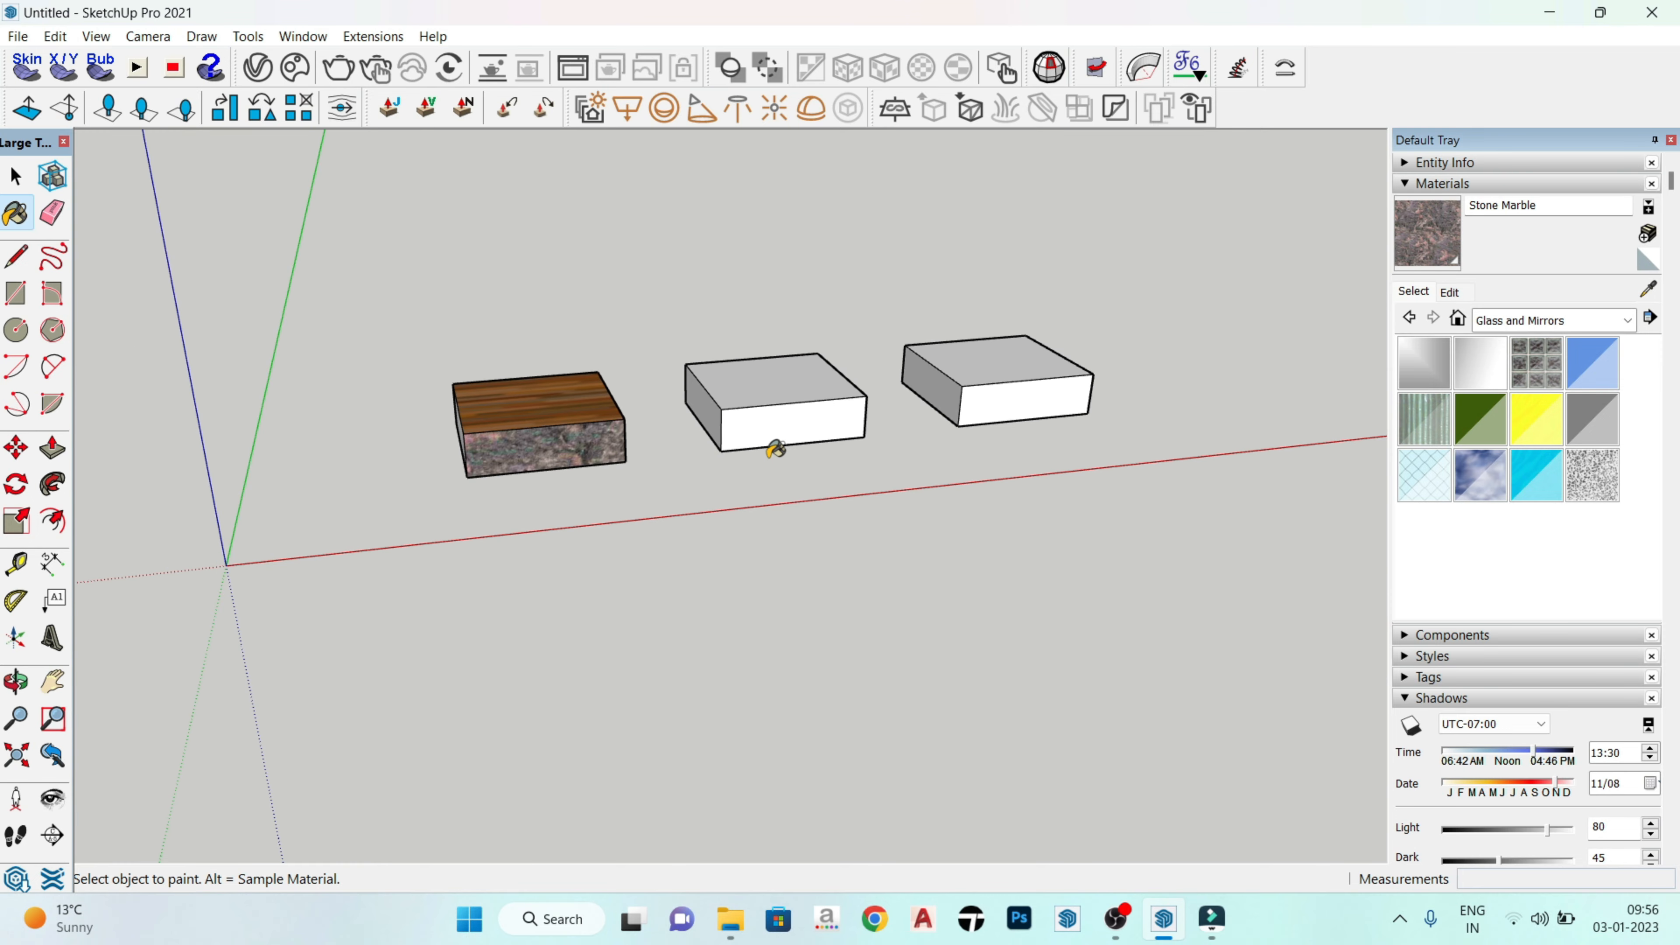
scroll(803, 436, "up", 8)
middle_click(644, 431)
mouse_move(644, 432)
middle_mouse_down()
mouse_move(604, 450)
mouse_move(593, 387)
mouse_move(667, 480)
mouse_move(912, 512)
middle_mouse_up()
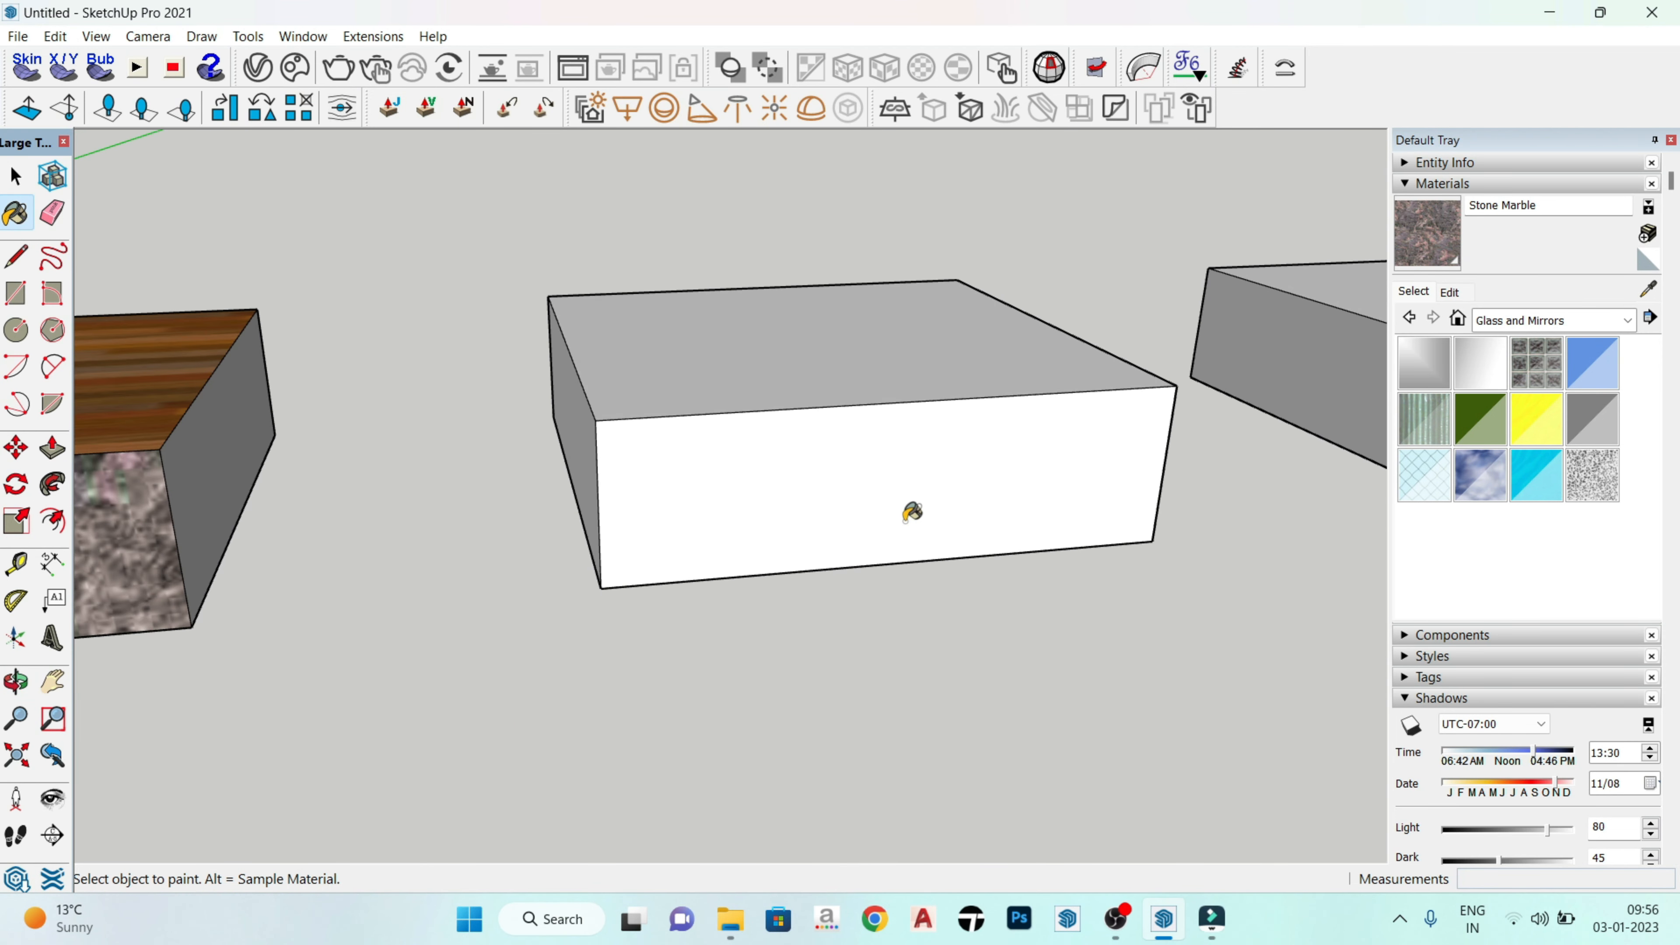
left_click(1603, 370)
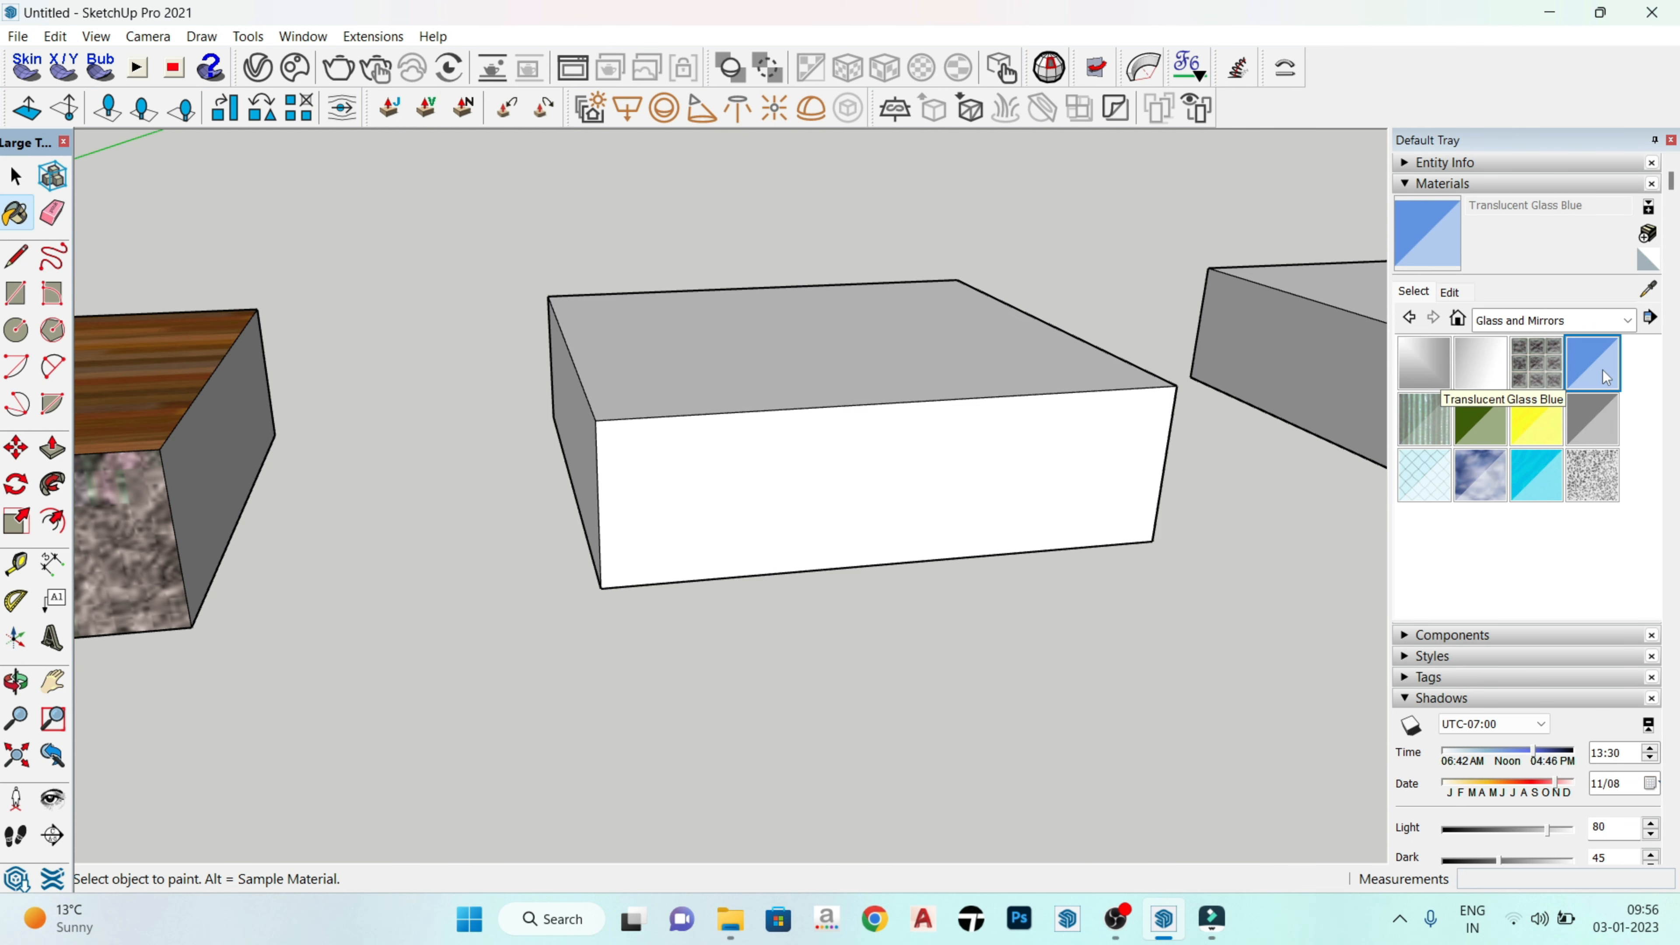
Step: Paint the front side face of the middle box with Translucent Glass Blue
mouse_move(723, 482)
middle_mouse_down()
mouse_move(768, 595)
mouse_move(424, 495)
mouse_move(754, 368)
mouse_move(759, 556)
middle_mouse_up()
mouse_move(1150, 519)
middle_mouse_down()
mouse_move(795, 582)
mouse_move(1023, 450)
mouse_move(1084, 443)
middle_mouse_up()
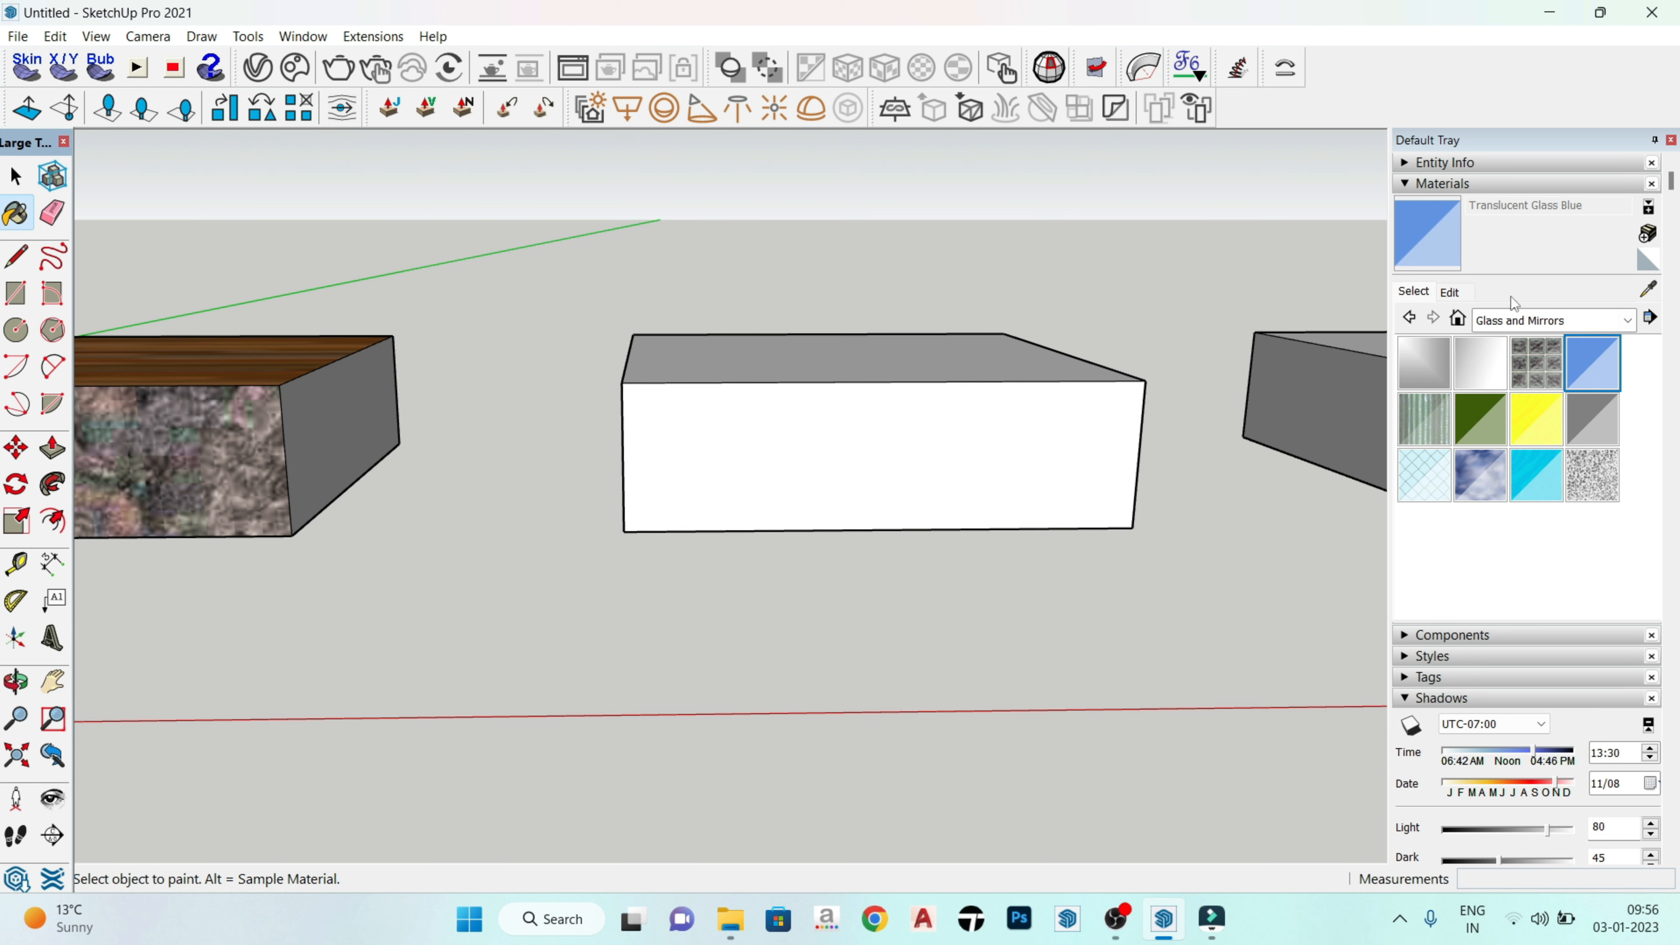
middle_click_drag(616, 476, 727, 464)
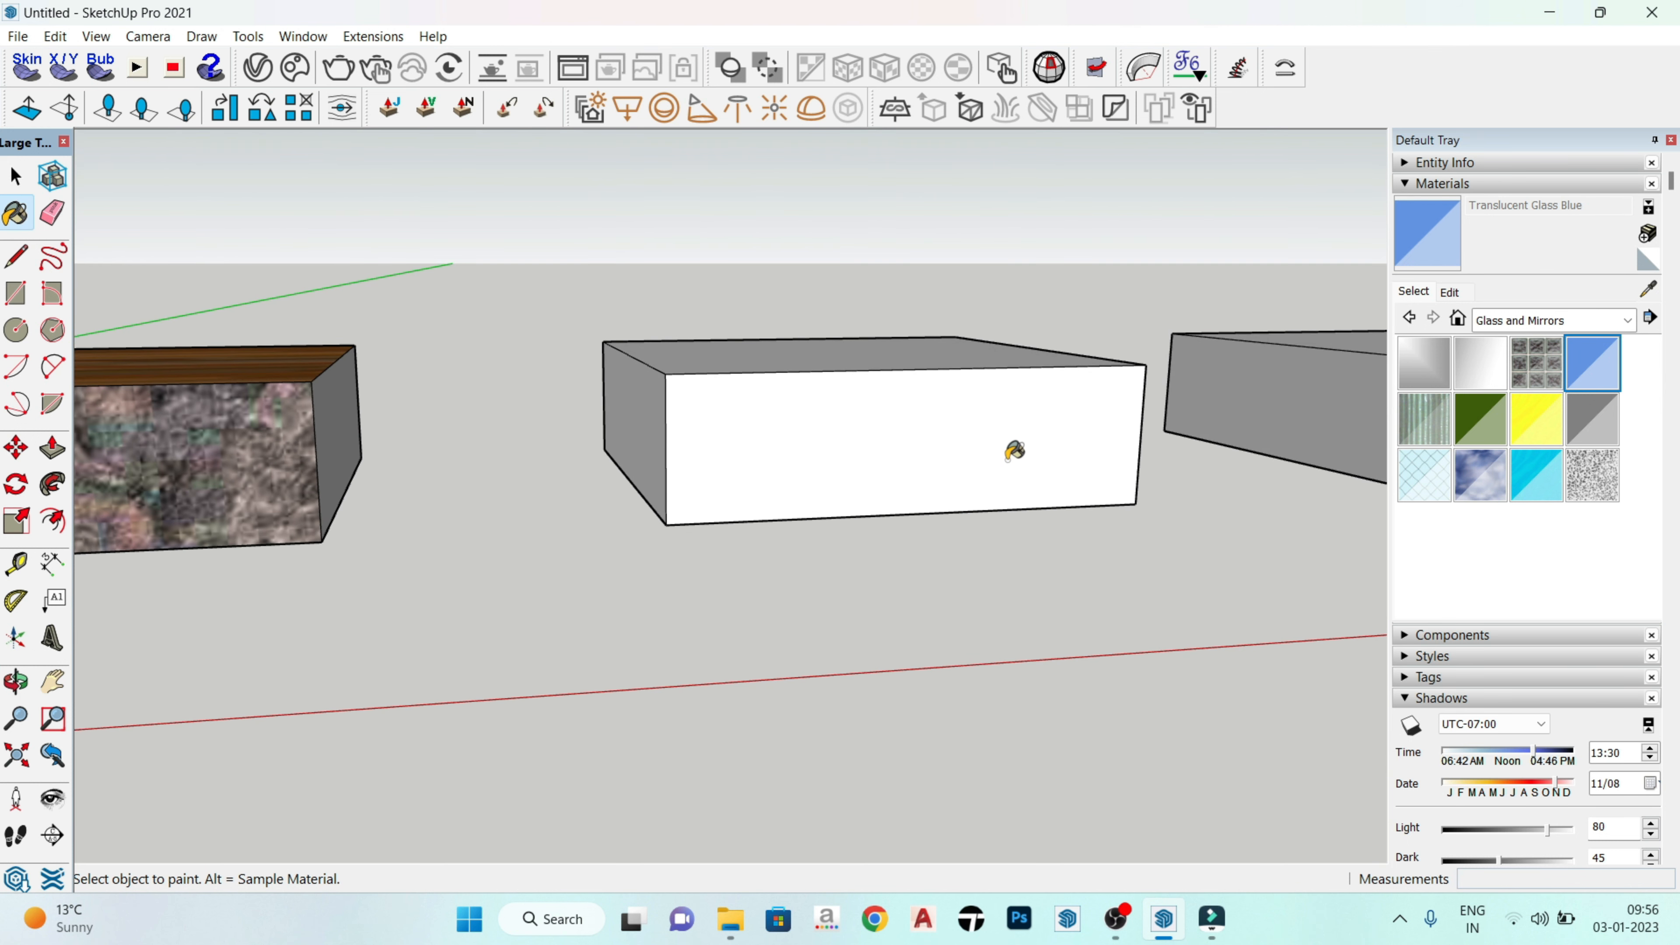
middle_click_drag(1086, 417, 1058, 425)
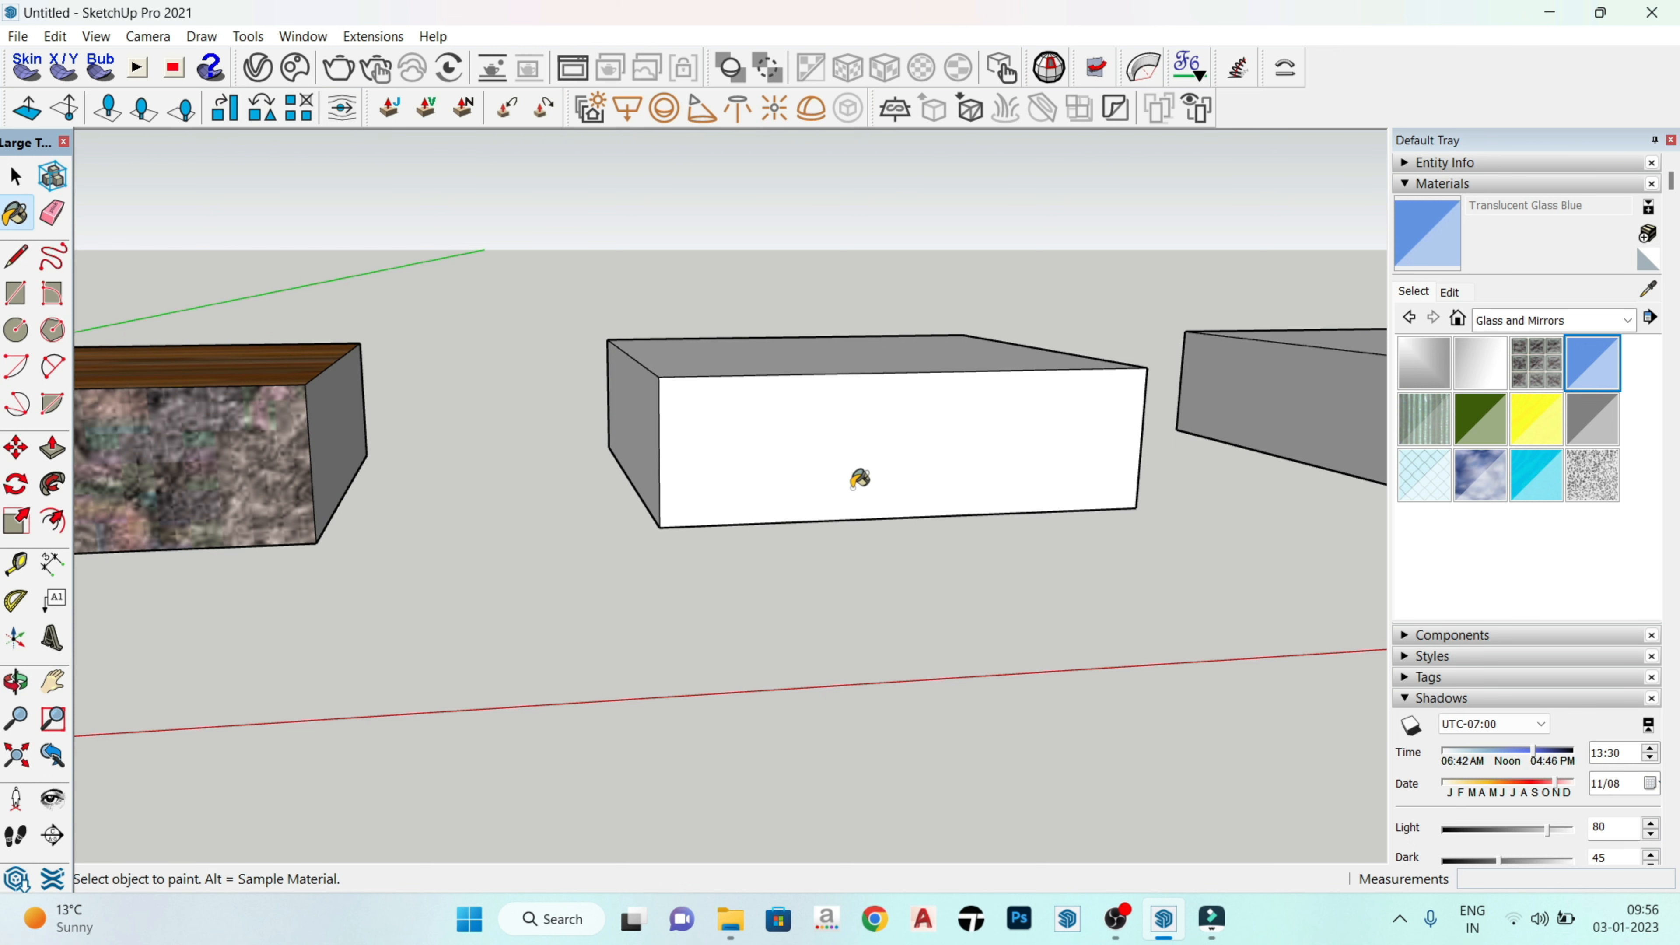
scroll(1114, 504, "up", 3)
left_click(953, 444)
mouse_move(954, 443)
middle_mouse_down()
mouse_move(968, 604)
mouse_move(780, 518)
mouse_move(1010, 628)
mouse_move(1016, 484)
mouse_move(948, 589)
mouse_move(566, 623)
mouse_move(999, 662)
mouse_move(631, 593)
middle_mouse_up()
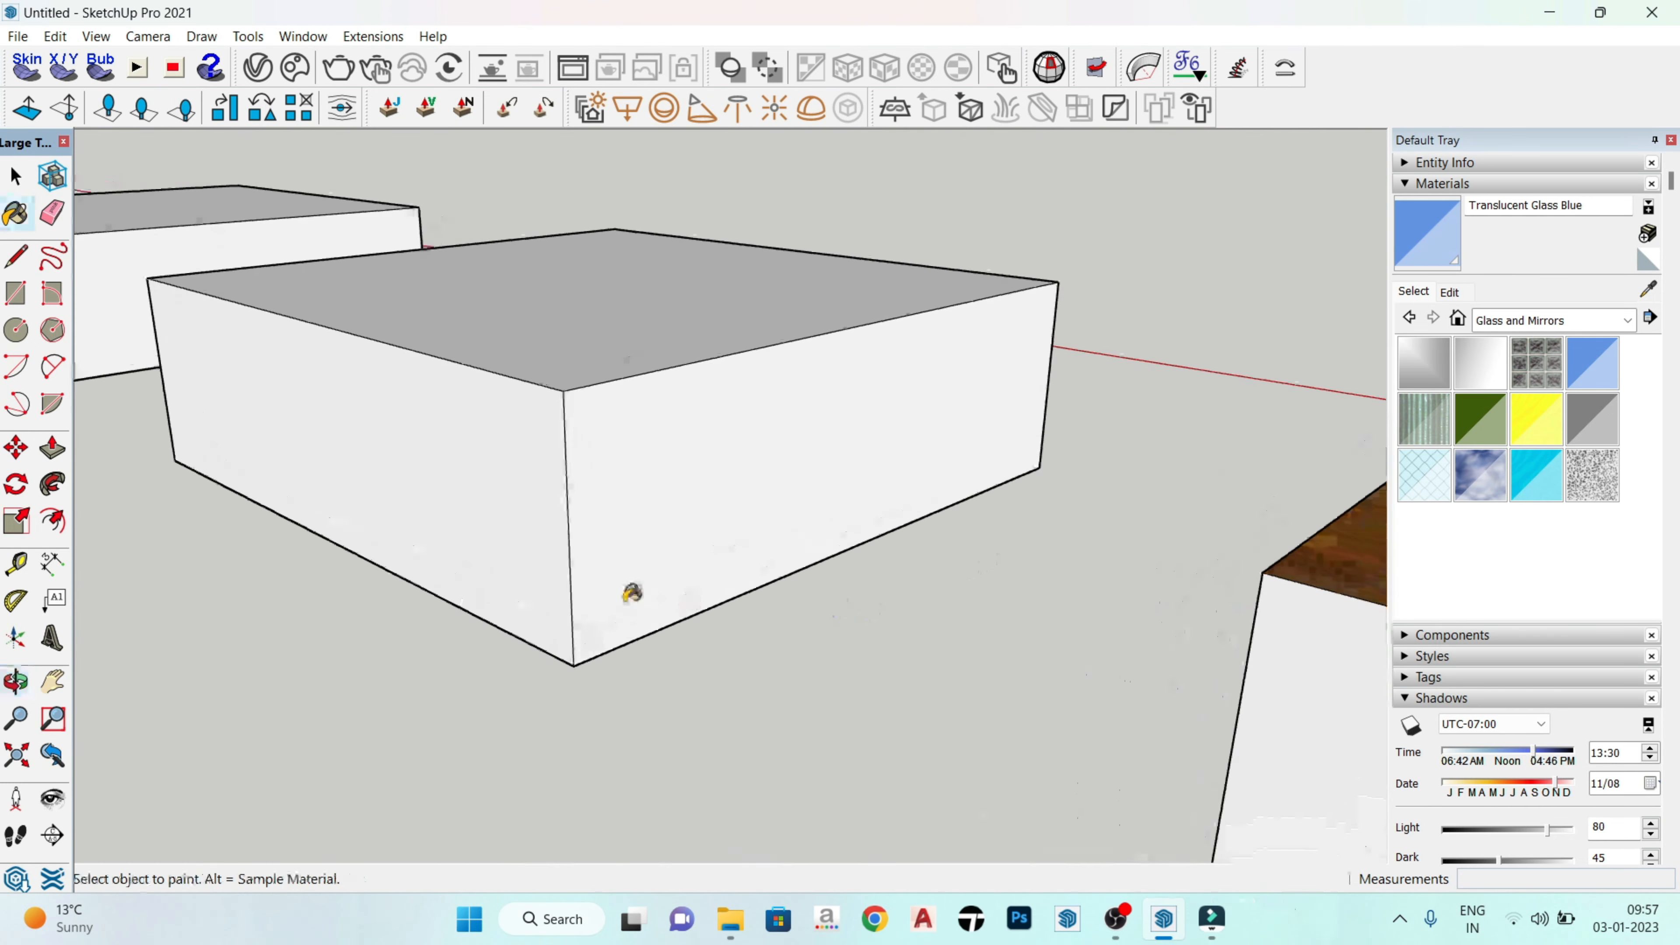
middle_click_drag(498, 518, 184, 326)
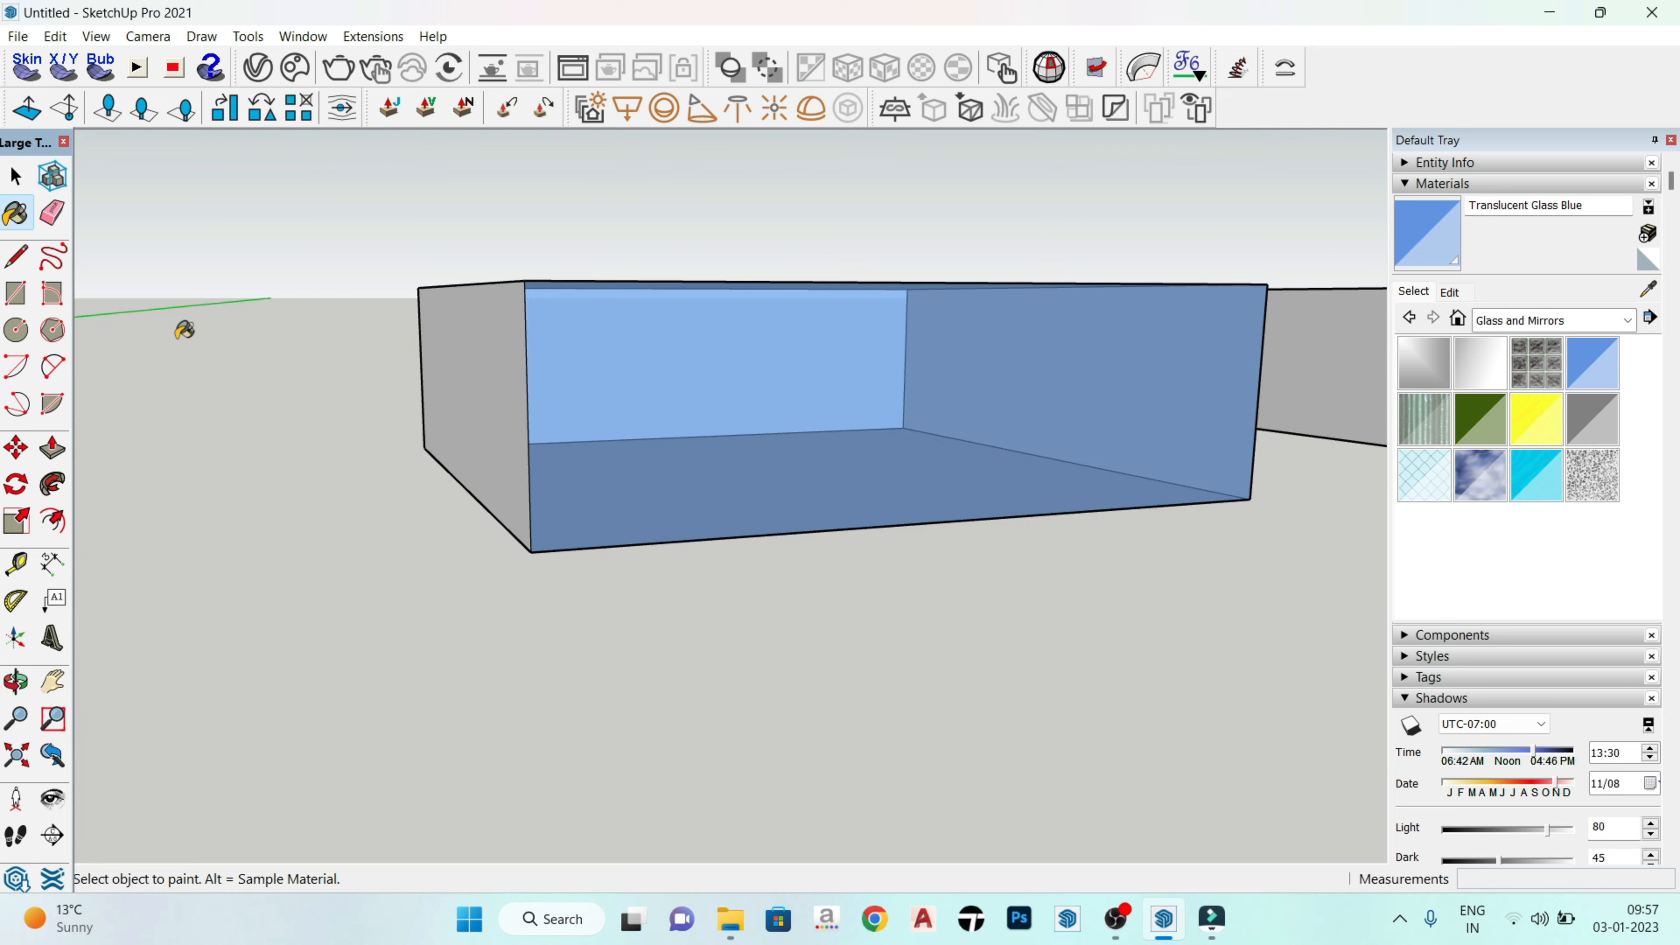
middle_click_drag(787, 473, 694, 401)
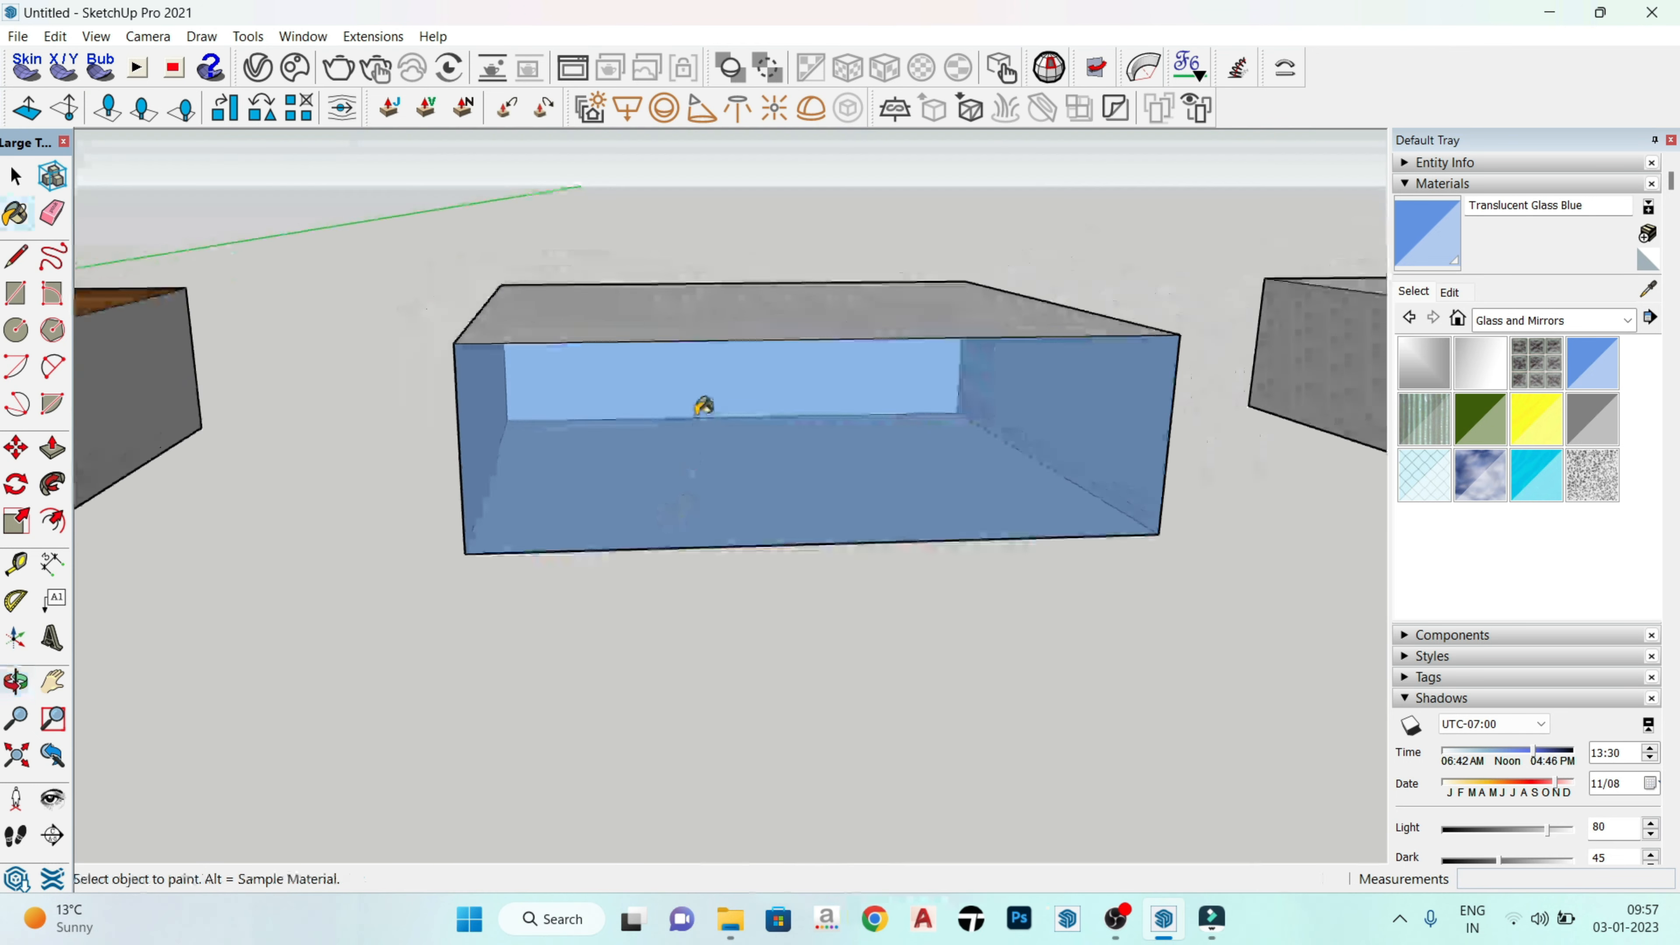
Step: Edit the Translucent Glass Blue opacity, trying 100, 40, 0 and 28 before setting it to 43
scroll(701, 394, "down", 5)
middle_click_drag(772, 544, 752, 475)
mouse_move(645, 431)
middle_mouse_down()
mouse_move(698, 432)
mouse_move(694, 394)
mouse_move(784, 534)
mouse_move(739, 638)
mouse_move(728, 600)
middle_mouse_up()
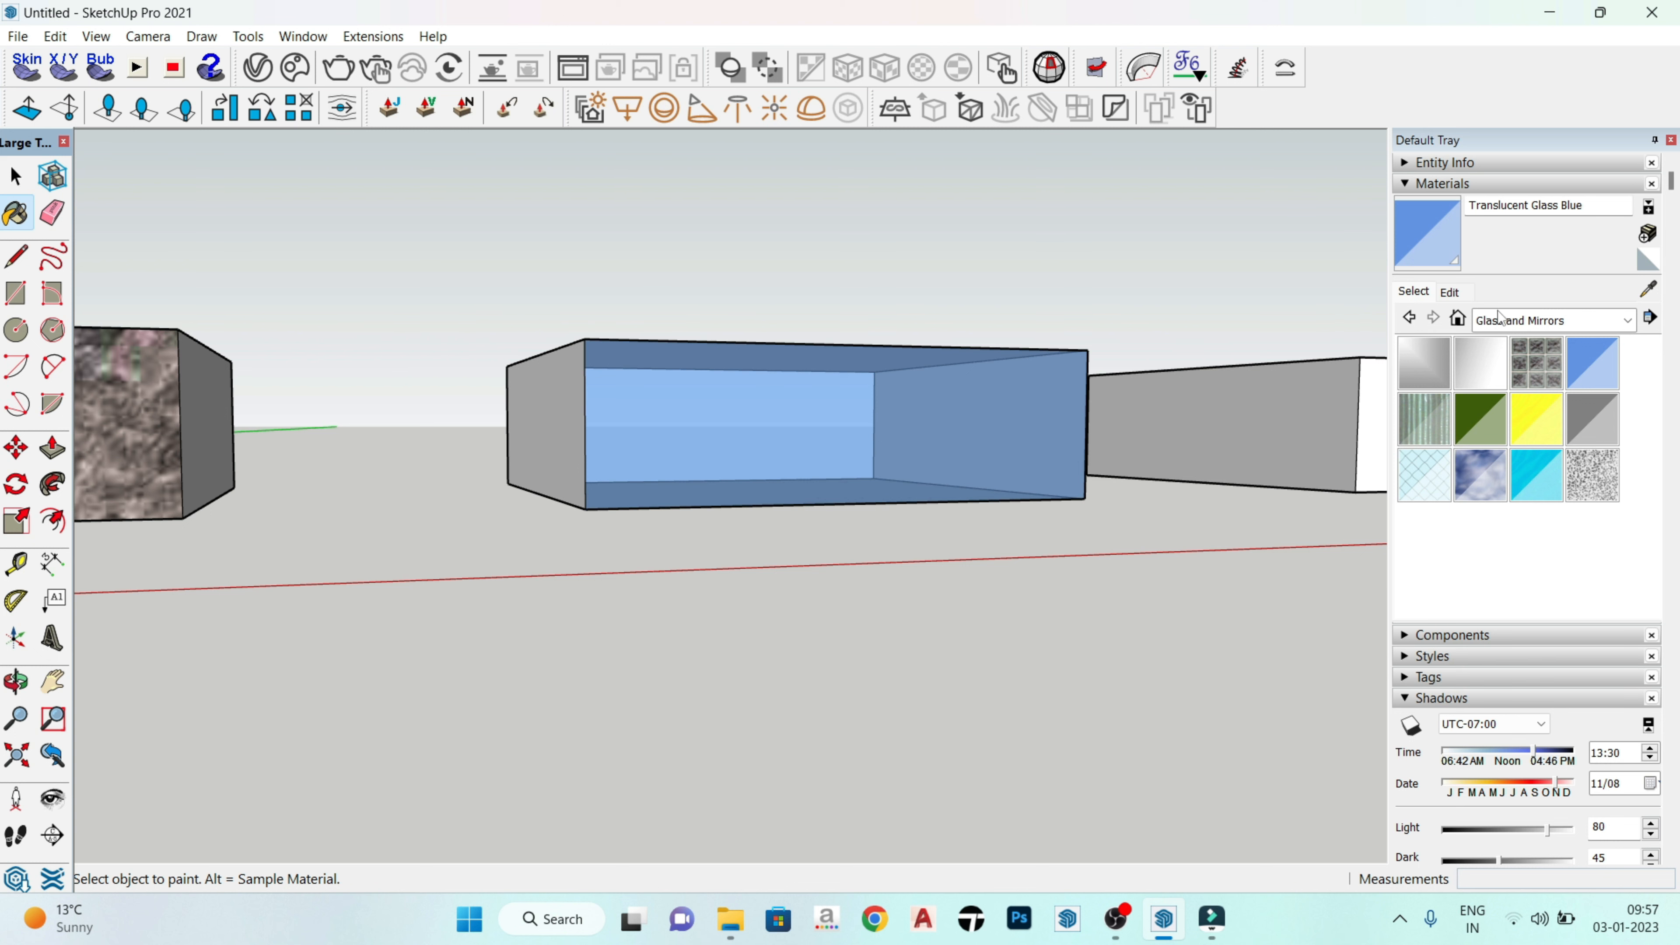
left_click(1452, 292)
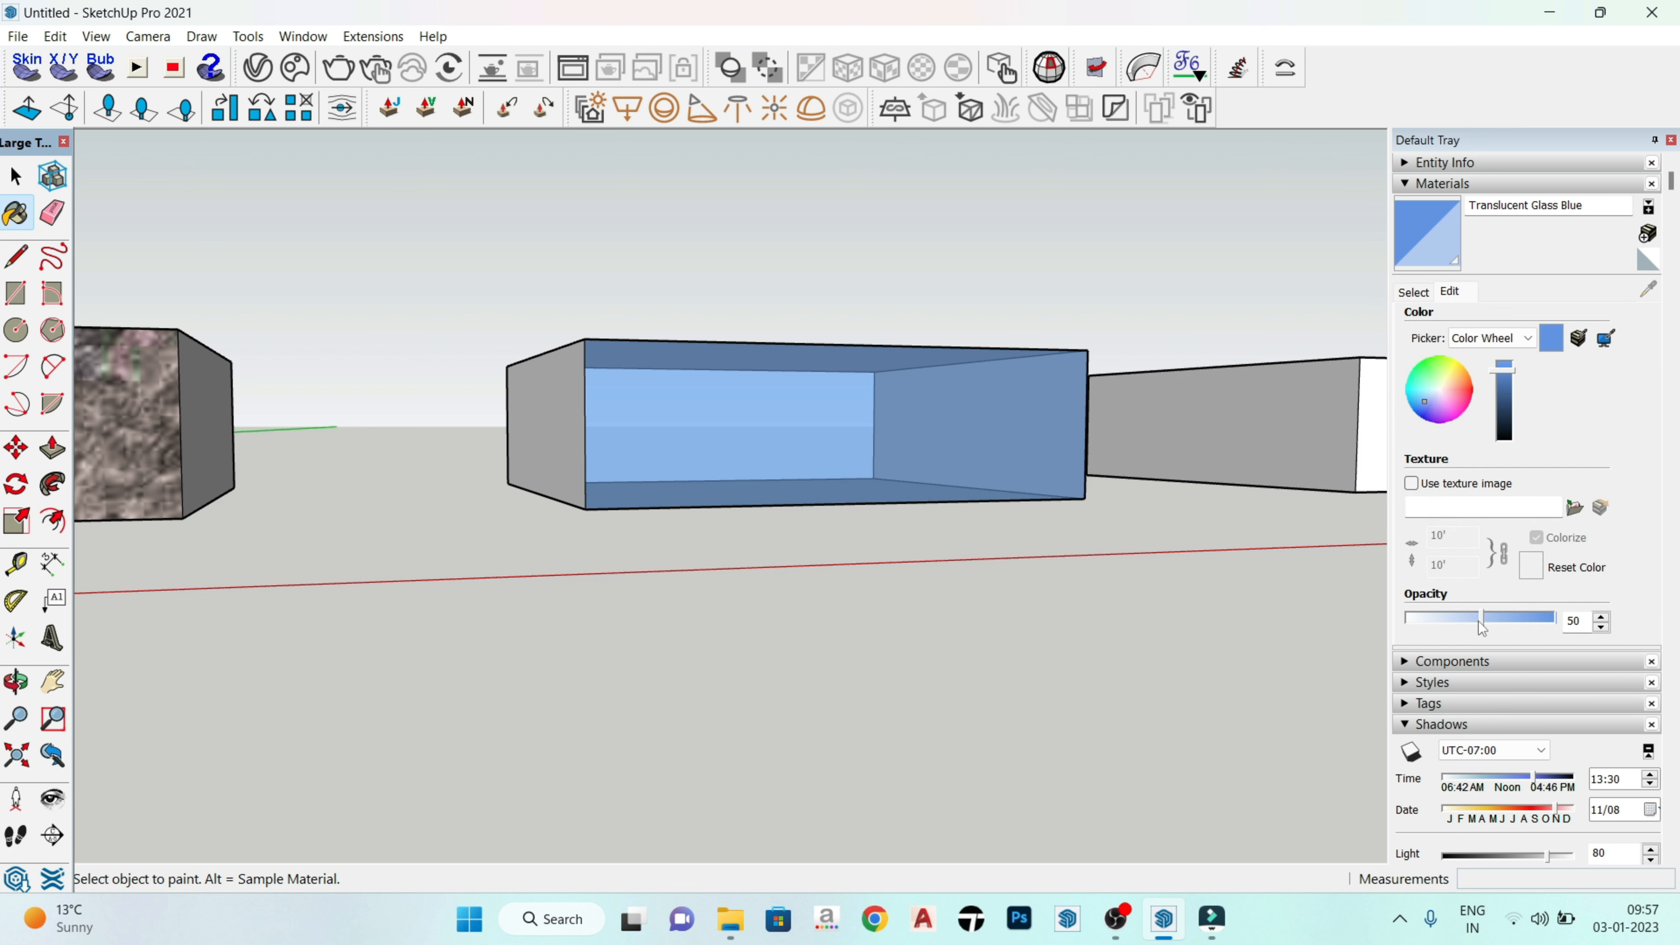
left_click_drag(1483, 617, 1572, 634)
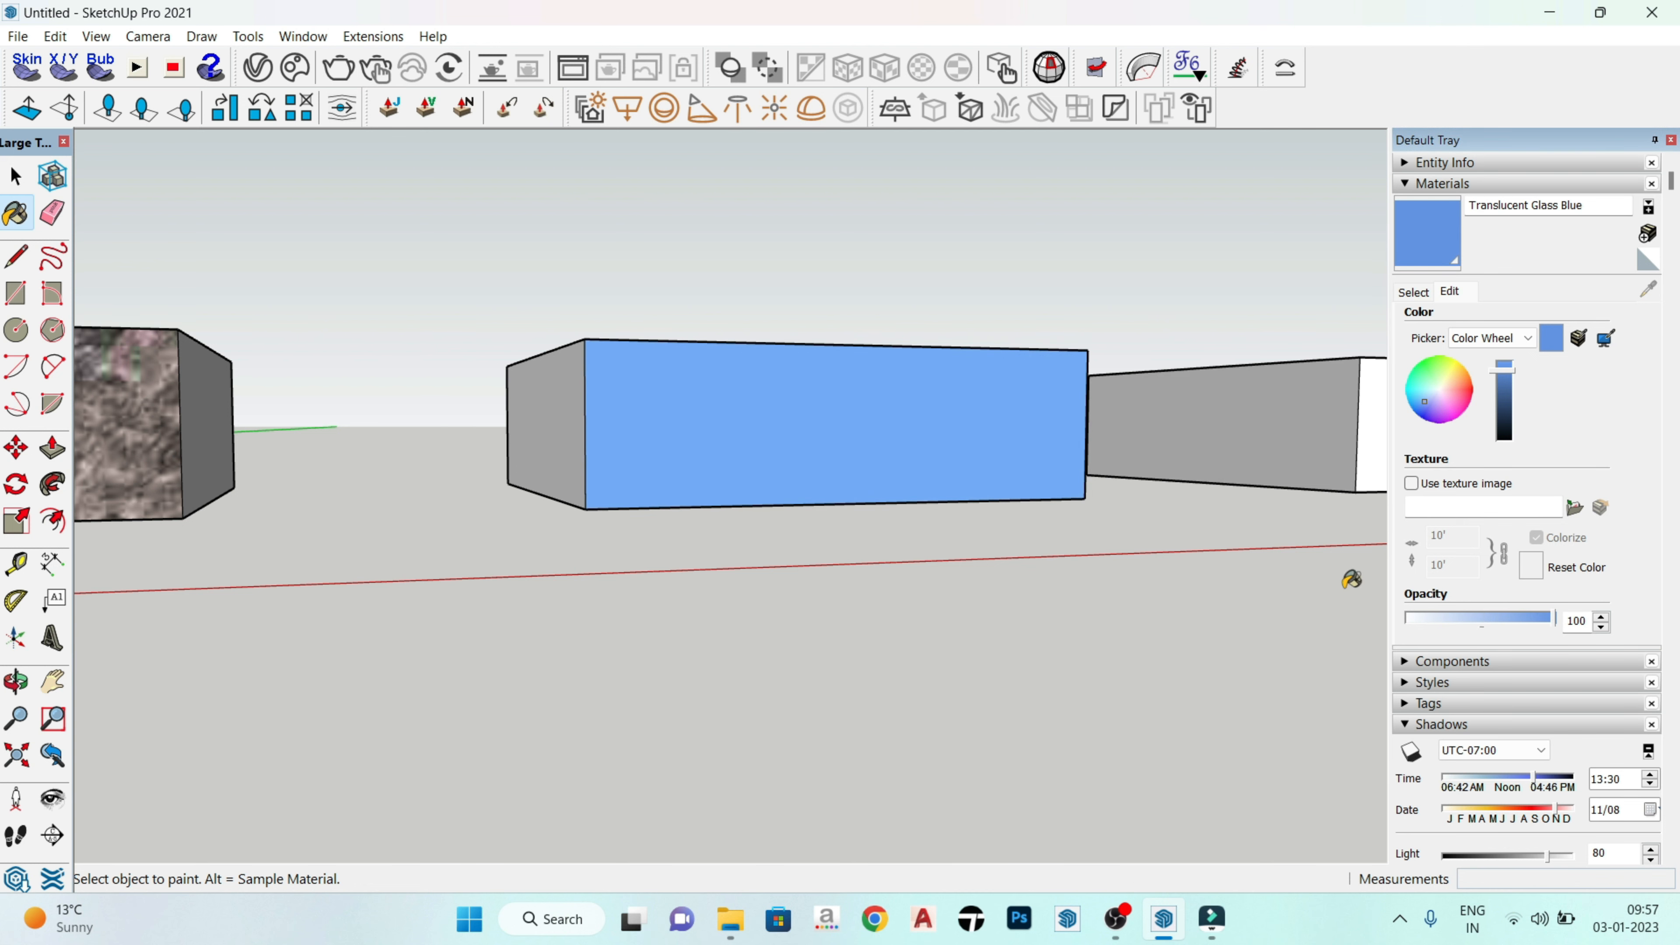
middle_click_drag(799, 488, 747, 563)
left_click_drag(1548, 612, 1472, 635)
middle_click_drag(1231, 577, 1182, 536)
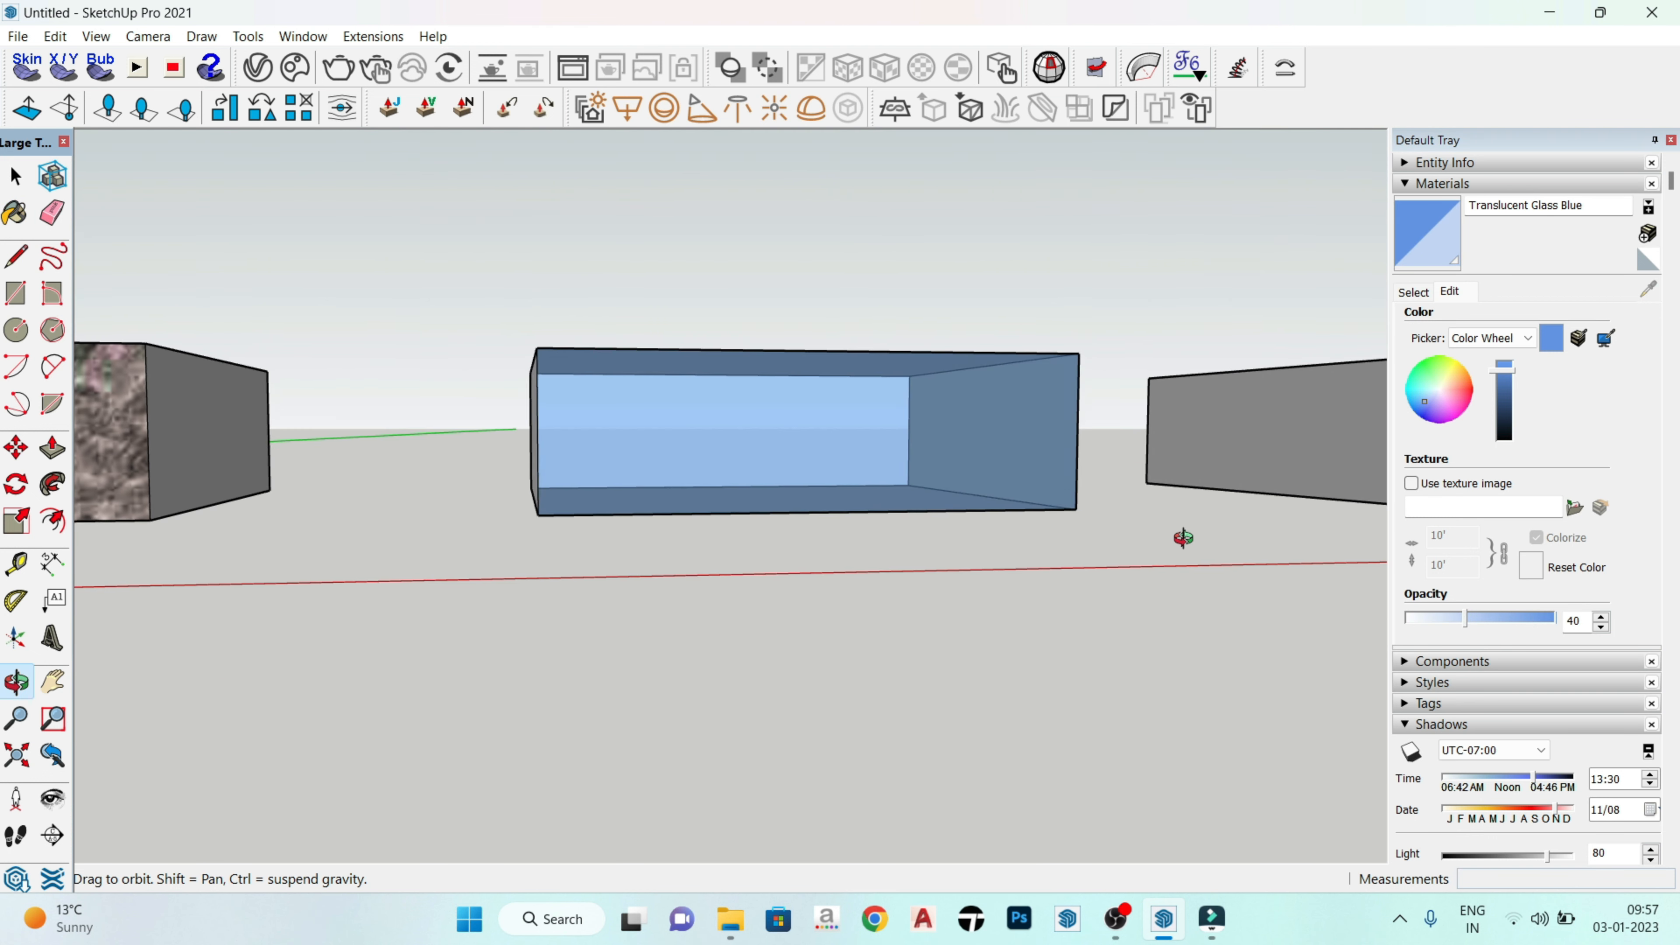
left_click_drag(1468, 628, 1407, 629)
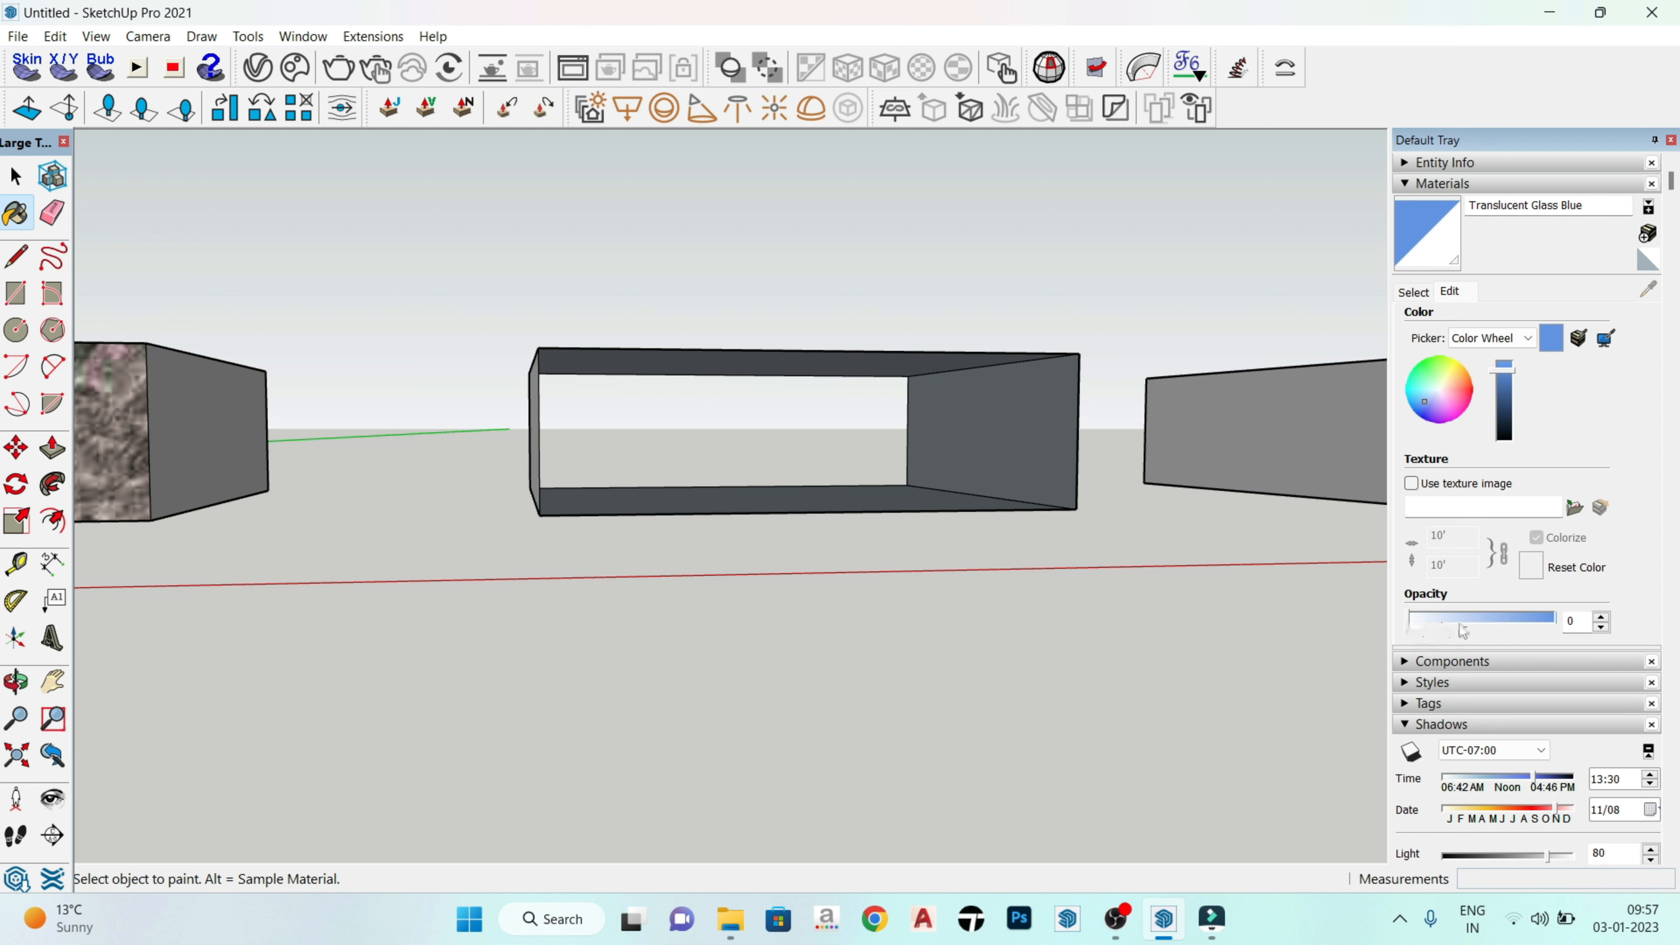
left_click(1437, 625)
left_click(1450, 625)
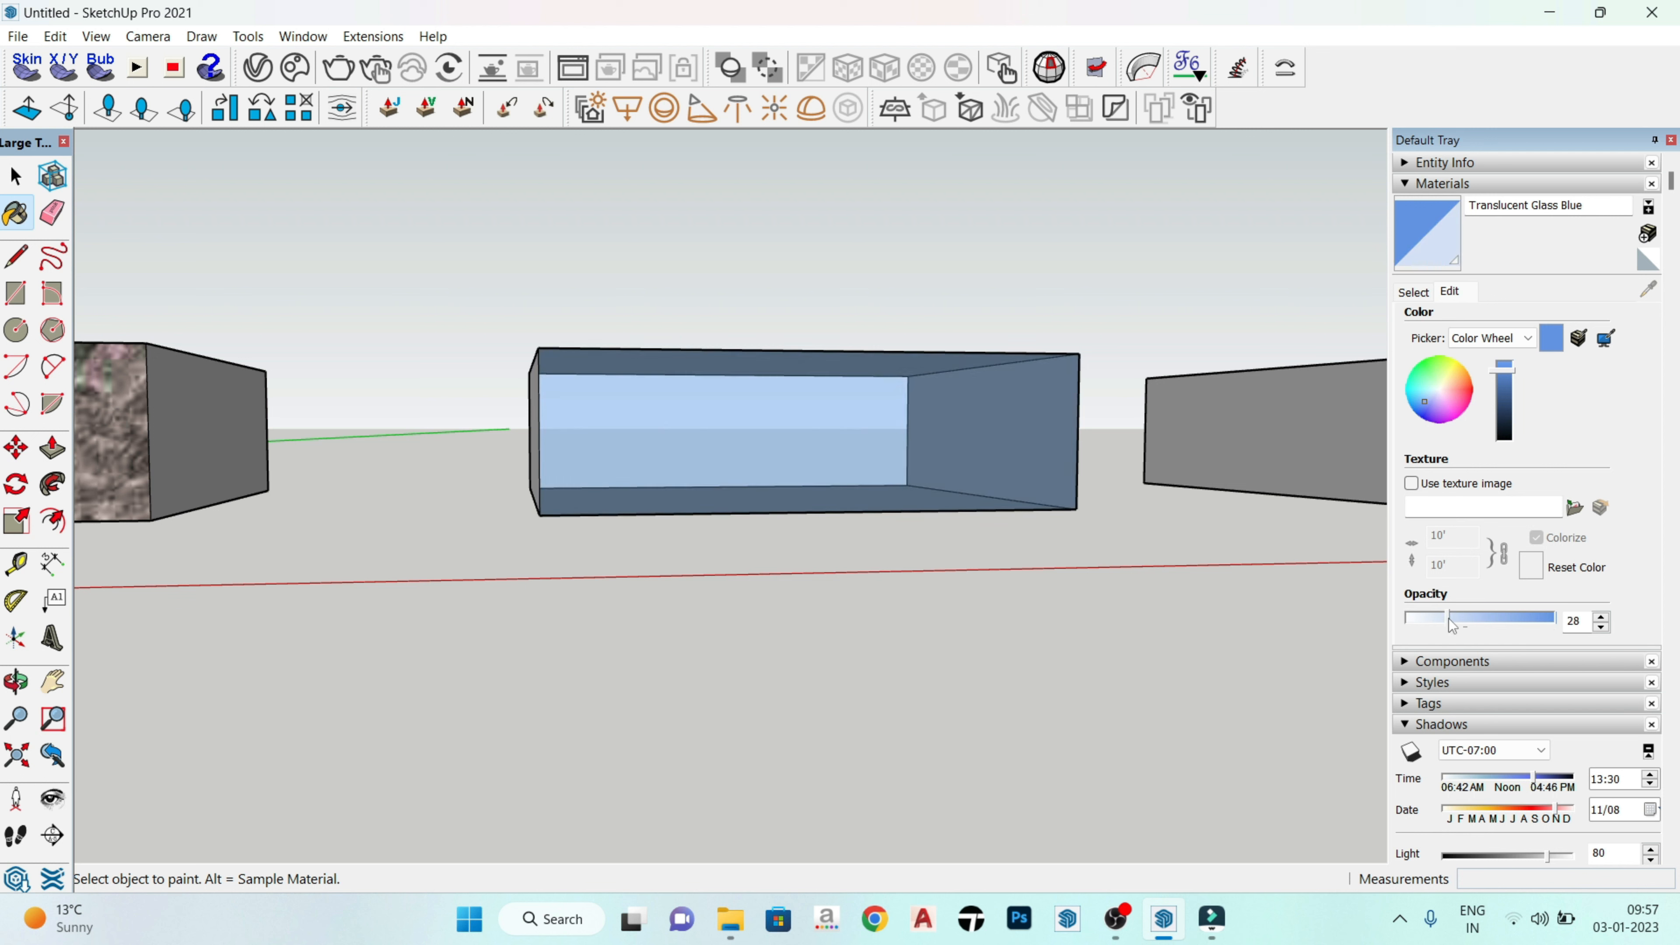
left_click(1460, 622)
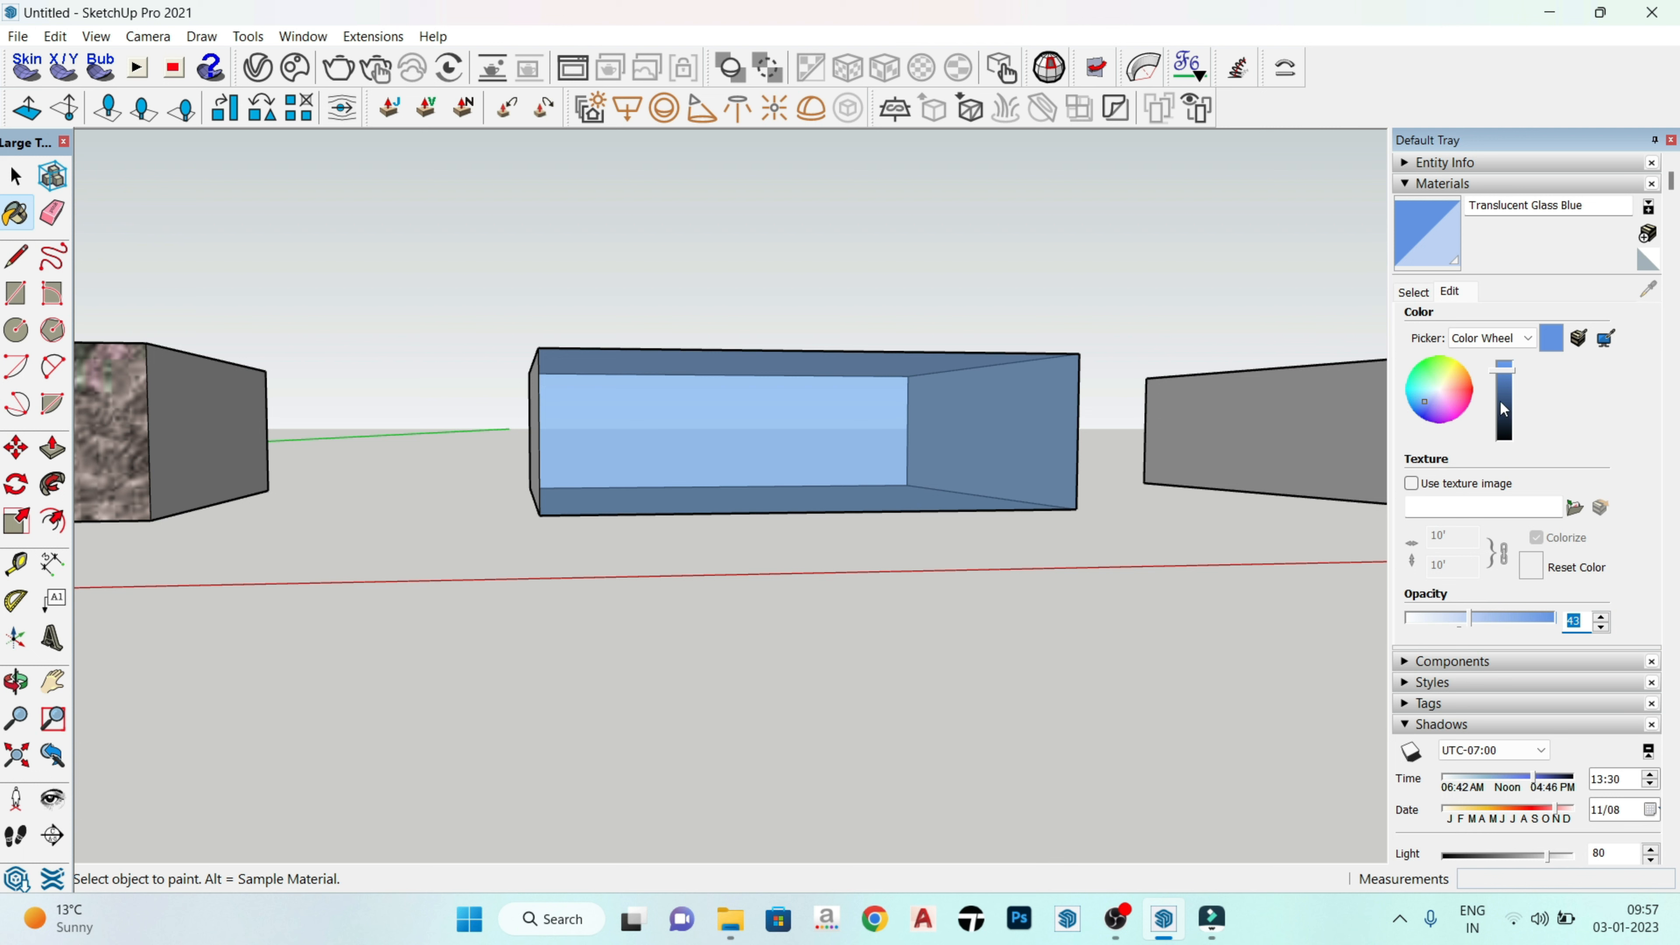
Step: Brighten the Translucent Glass Blue color to the maximum and change its hue to light purple using the color wheel
left_click_drag(1510, 385, 1509, 331)
mouse_move(1429, 398)
left_mouse_down()
mouse_move(1438, 378)
mouse_move(1453, 388)
mouse_move(1443, 426)
mouse_move(1420, 389)
mouse_move(1450, 368)
mouse_move(1446, 412)
left_mouse_up()
middle_click_drag(1370, 705, 901, 502)
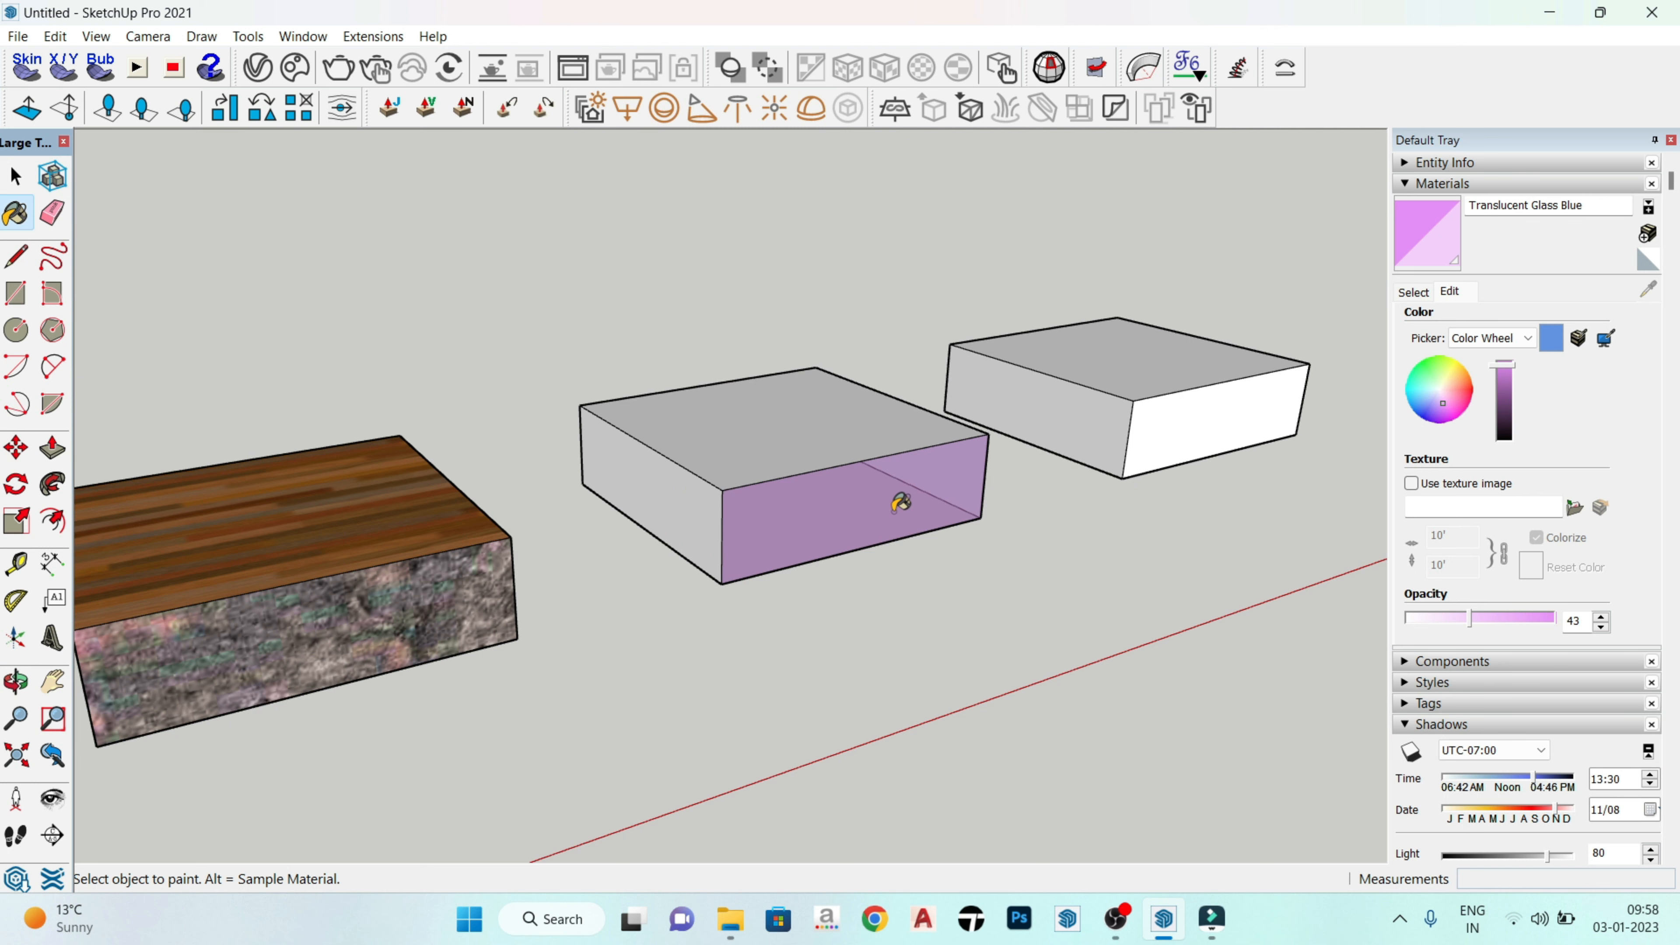
Step: Switch the material collection to Landscaping, Fencing and Vegetation and pick the Fencing Barbed Wire material
scroll(291, 599, "down", 3)
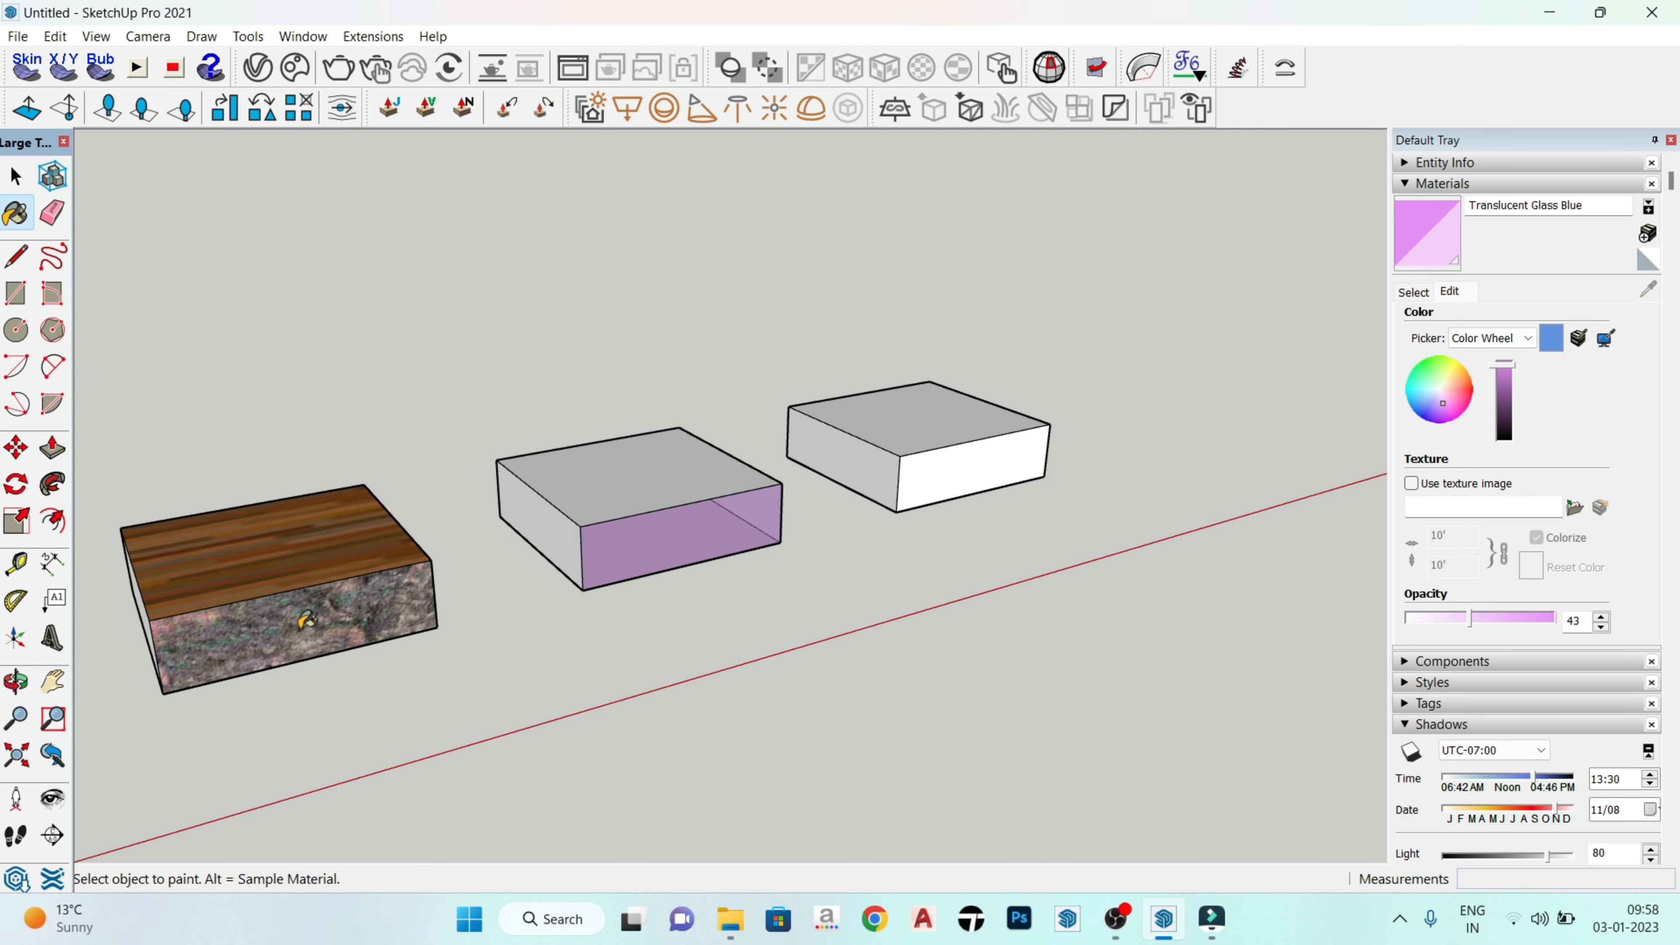
middle_click_drag(689, 584, 616, 781)
scroll(794, 420, "up", 1)
scroll(345, 555, "down", 2)
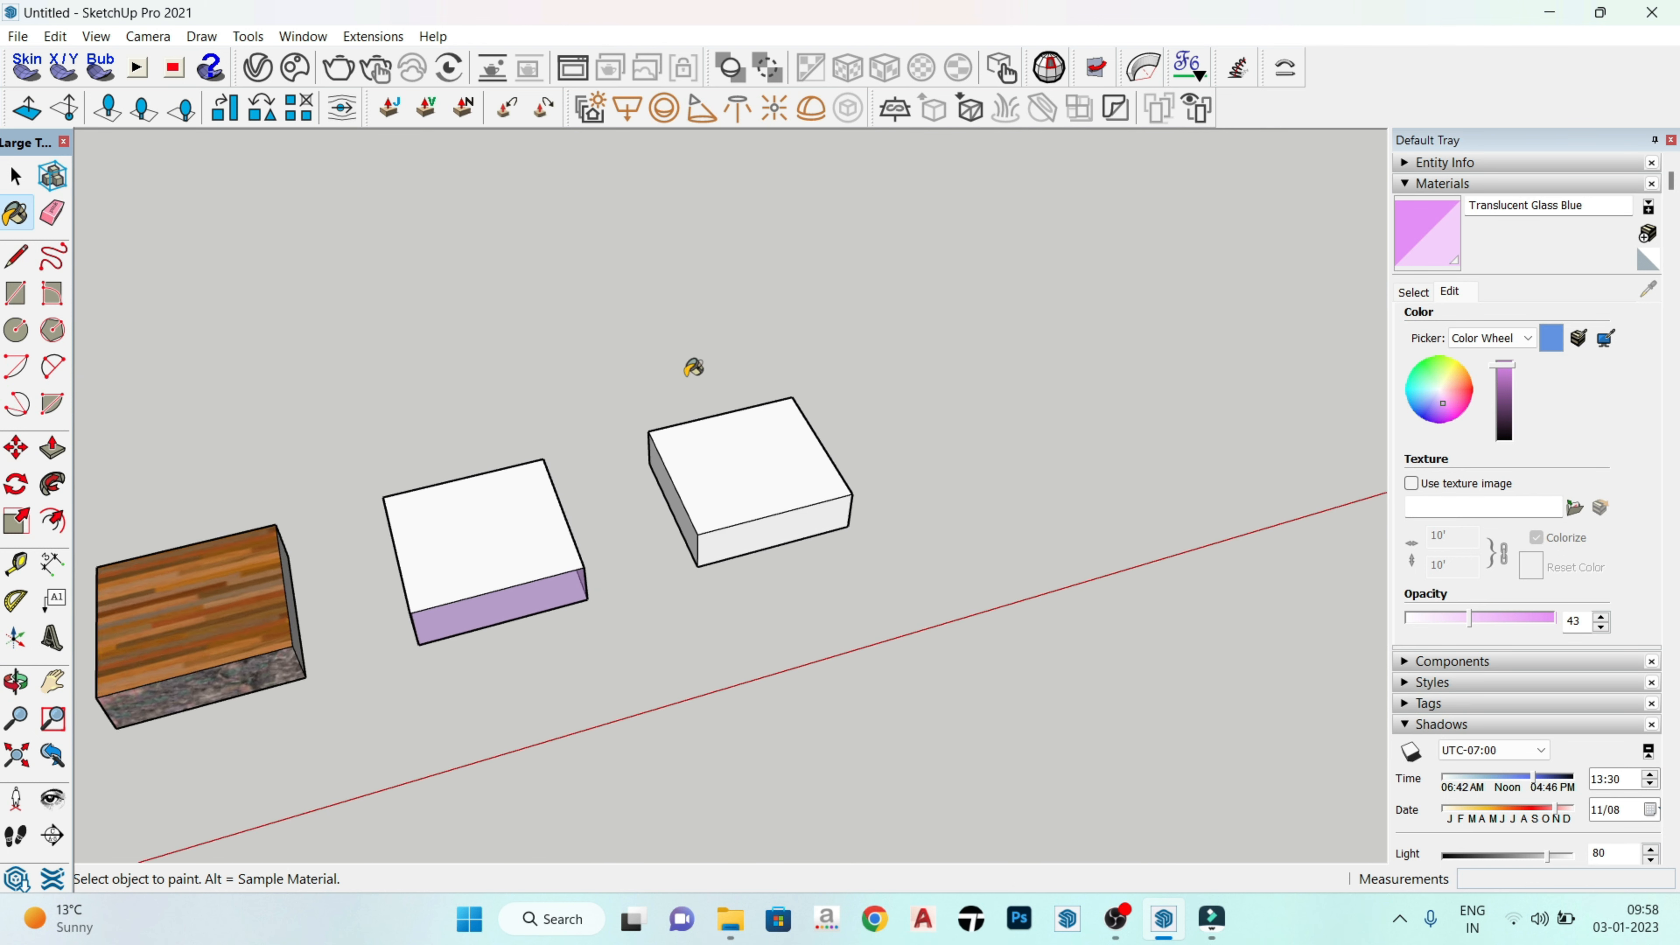
scroll(690, 364, "up", 2)
left_click(1414, 292)
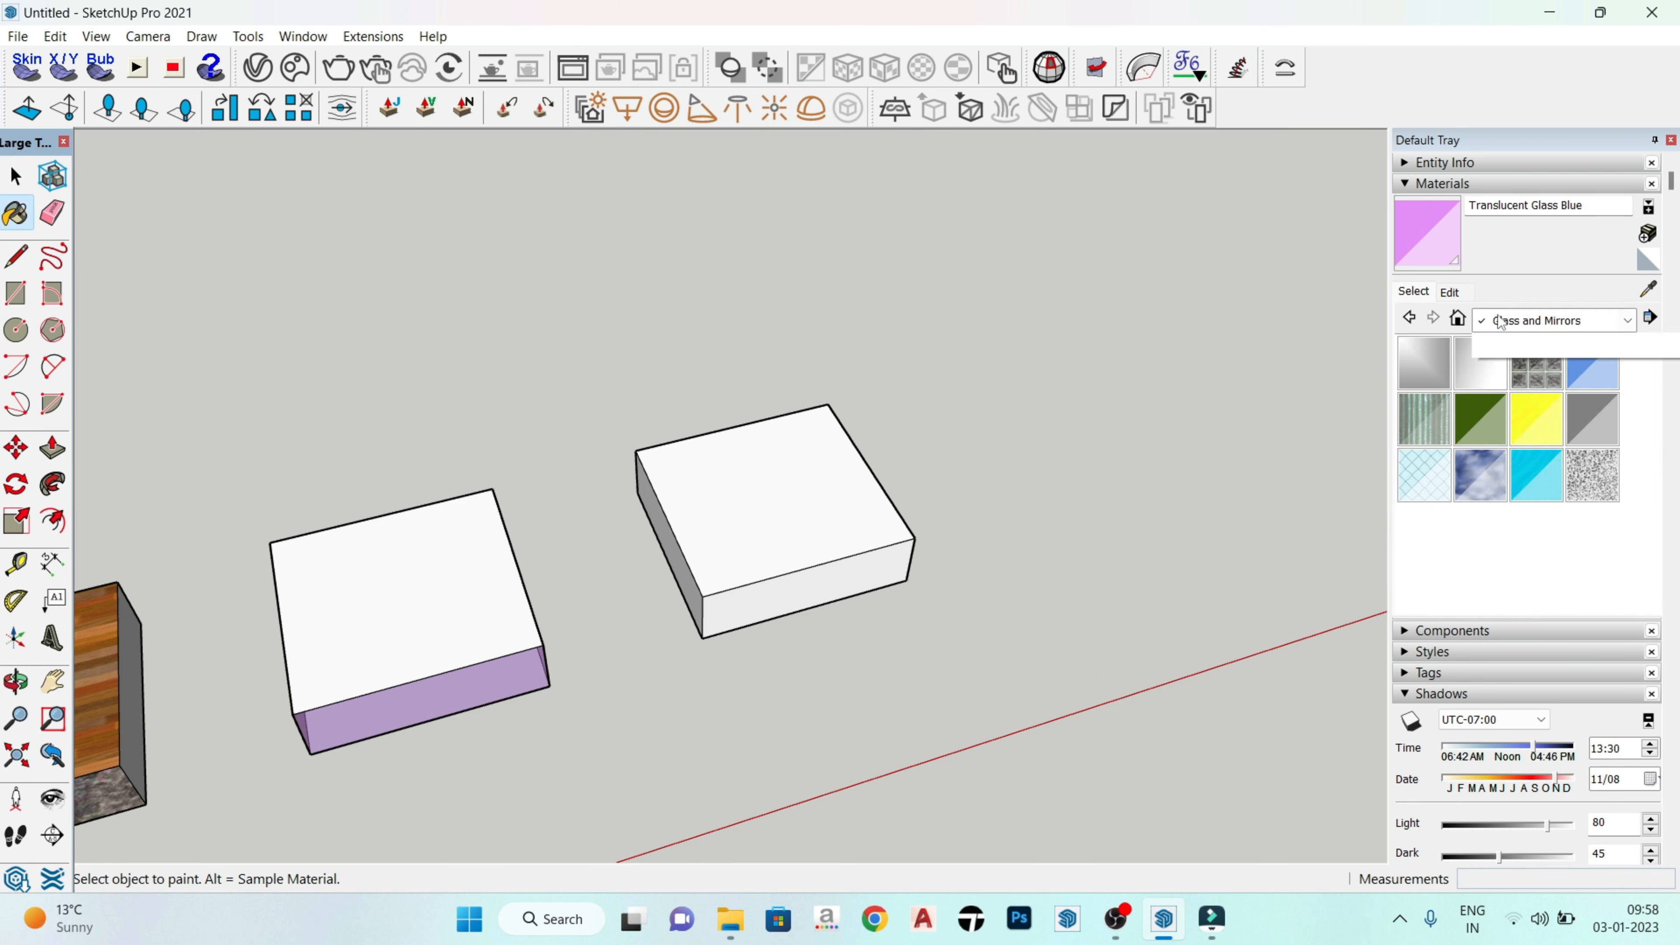
left_click(1551, 320)
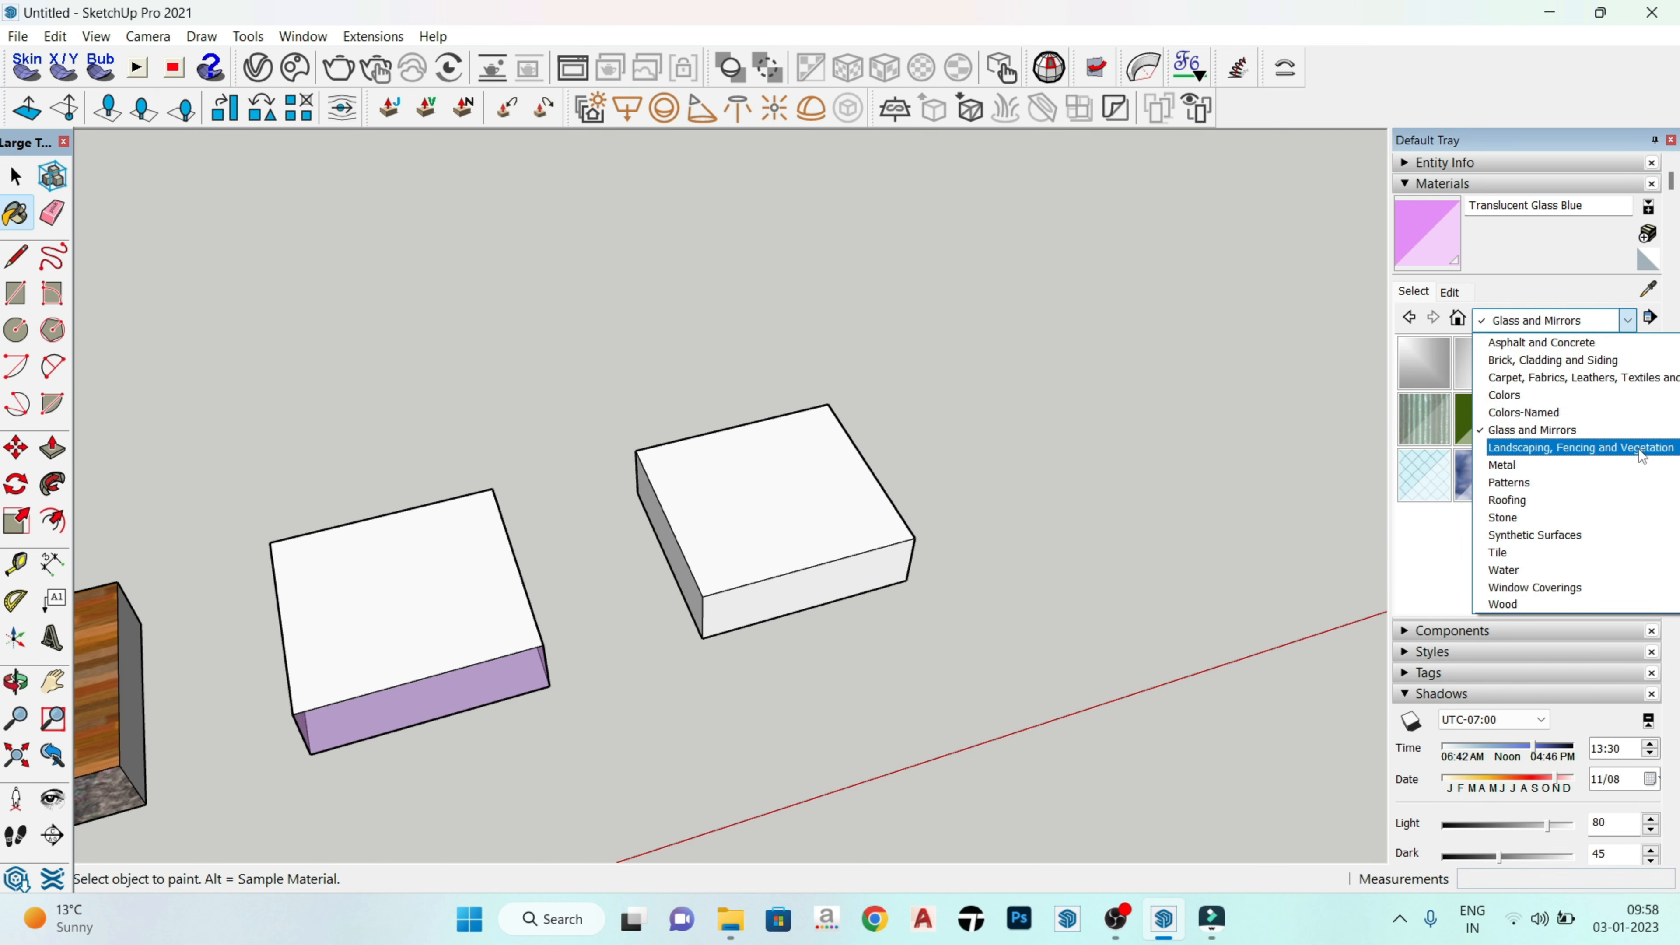
left_click(1601, 447)
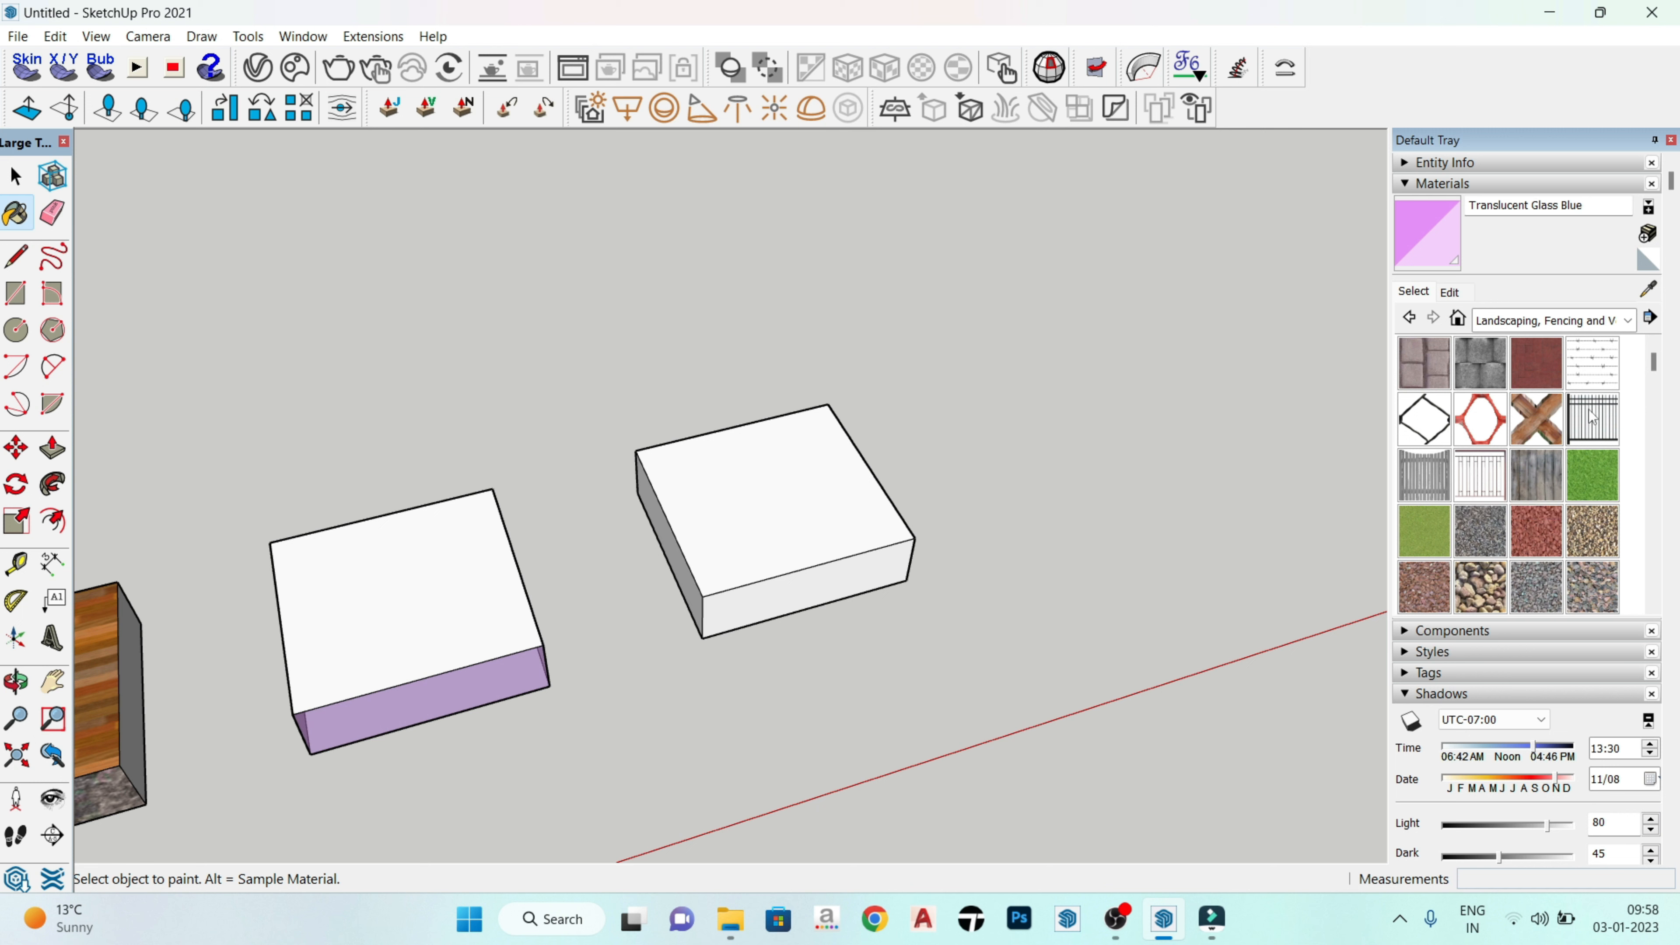
left_click(1595, 364)
Step: Paint the top face of the third box, farthest from the origin, with Fencing Barbed Wire and inspect the texture up close
scroll(653, 515, "up", 5)
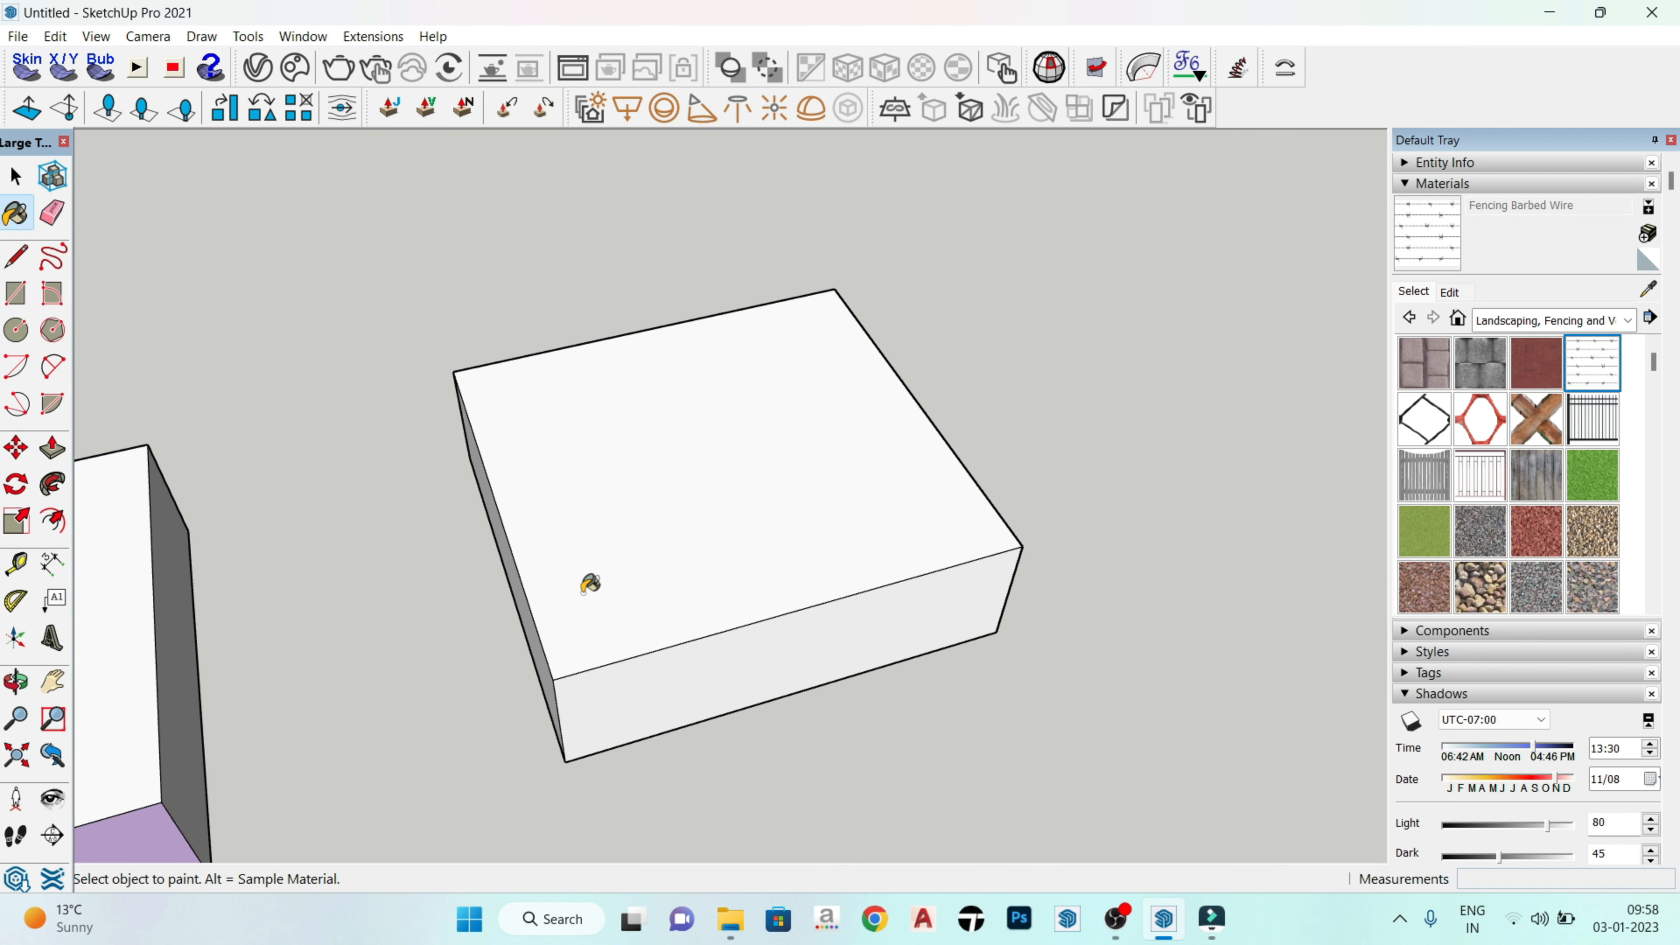
left_click(664, 588)
mouse_move(667, 589)
middle_mouse_down()
mouse_move(660, 609)
mouse_move(802, 585)
mouse_move(709, 662)
mouse_move(823, 540)
mouse_move(593, 589)
middle_mouse_up()
scroll(710, 662, "up", 4)
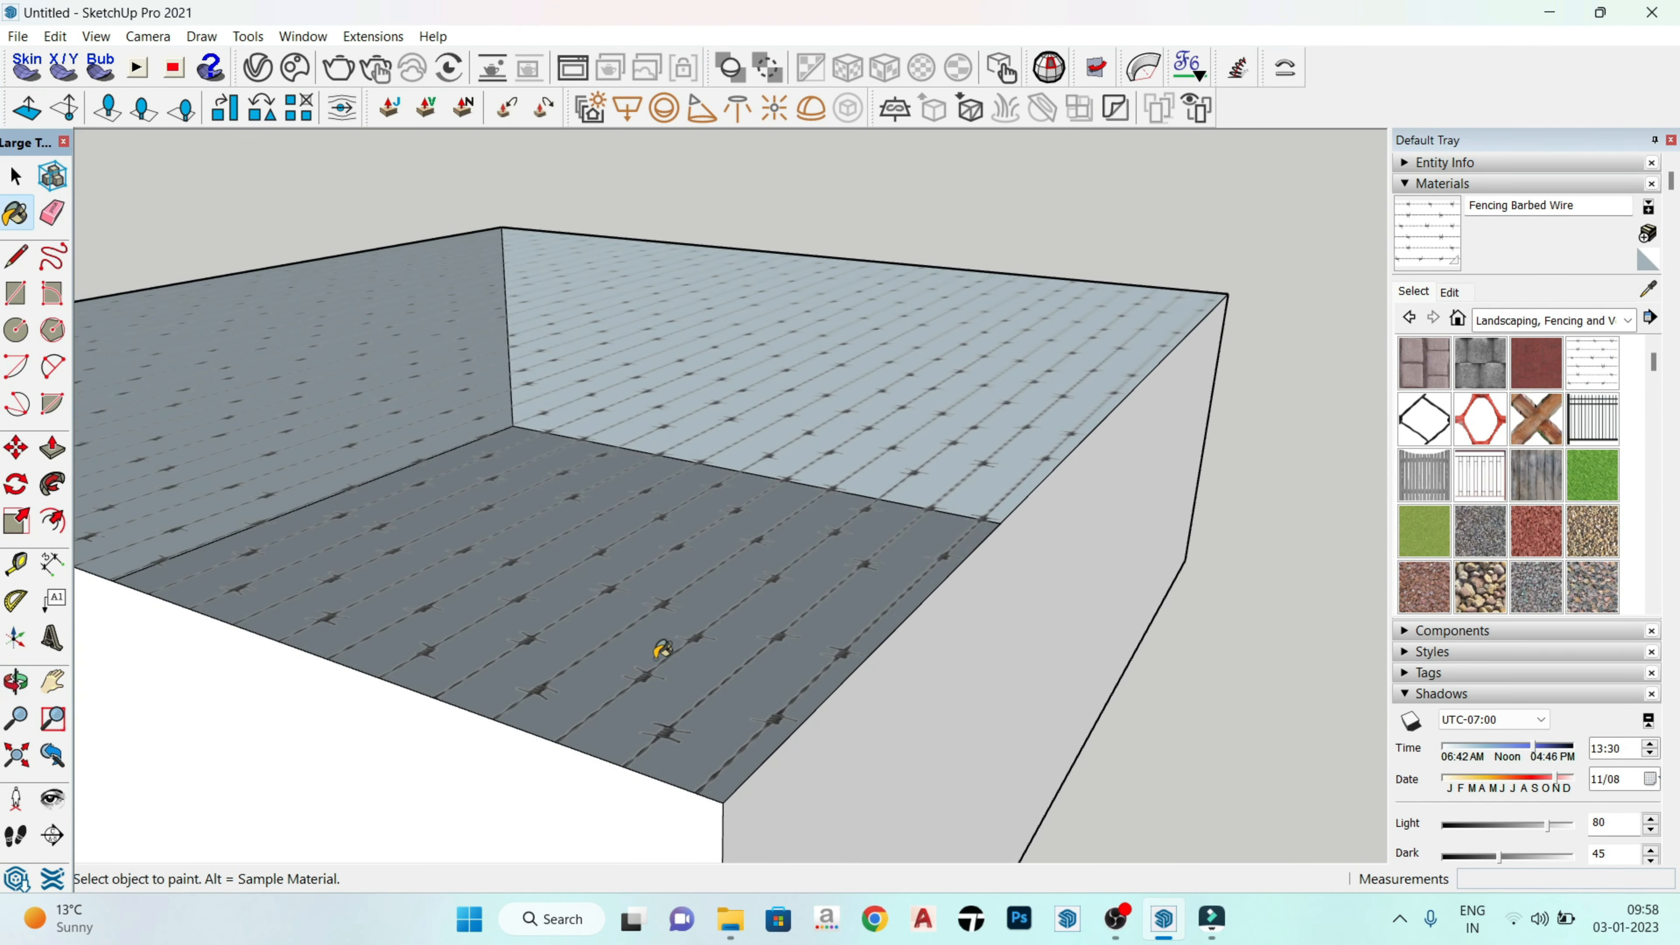
scroll(660, 649, "up", 4)
scroll(639, 563, "up", 3)
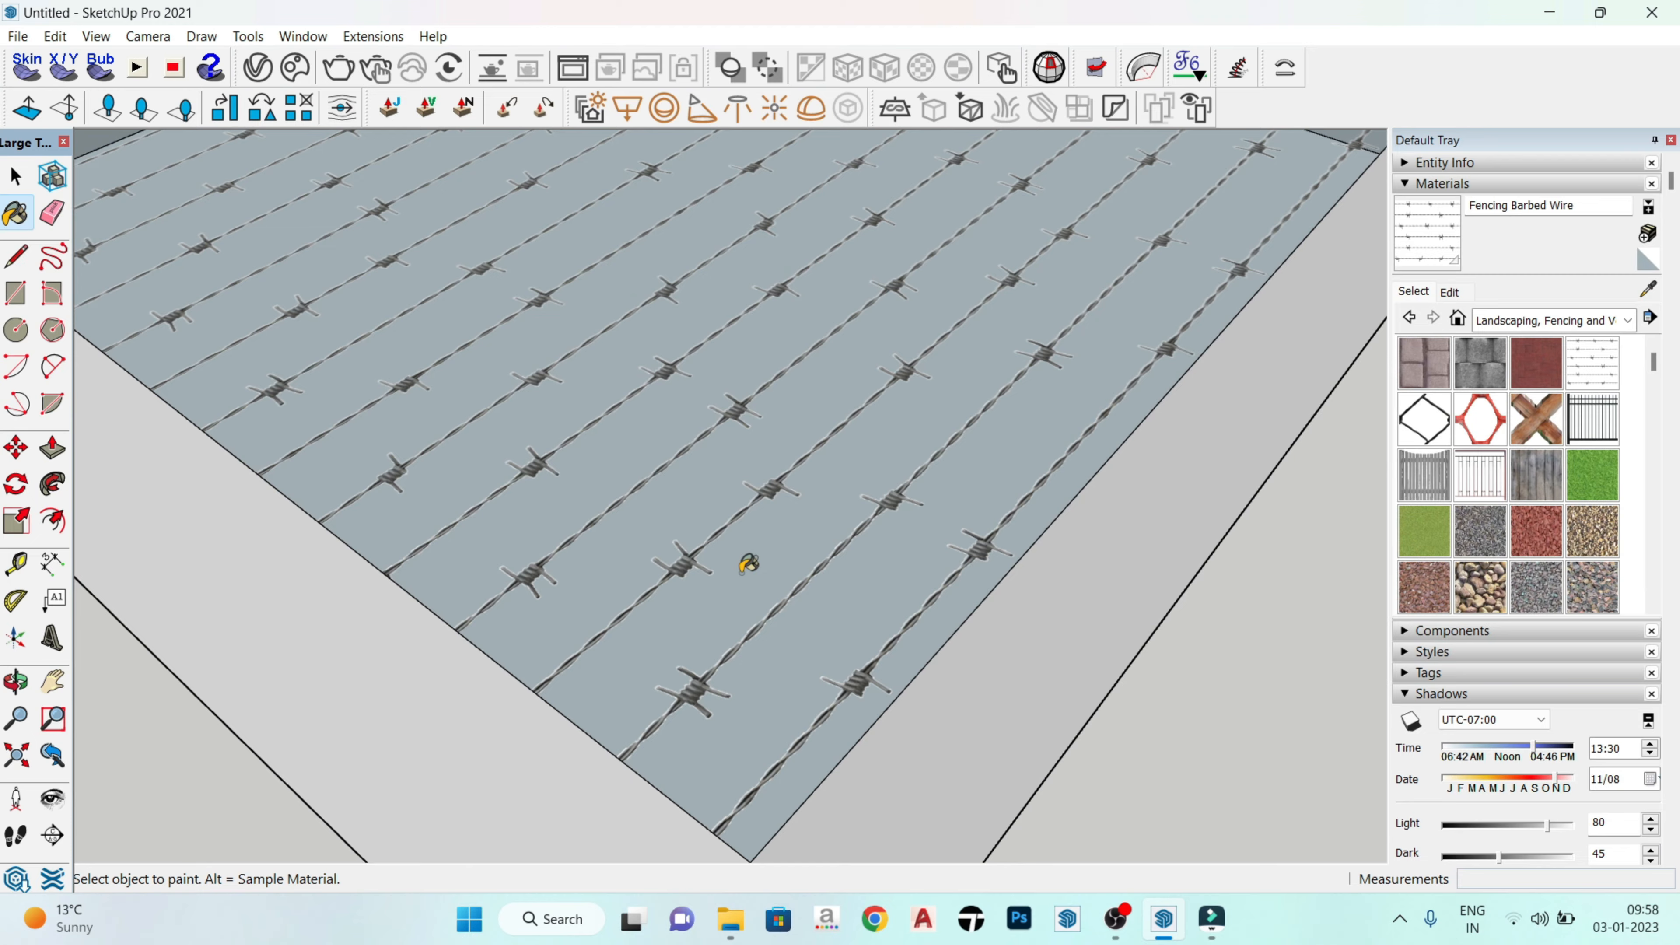
scroll(690, 556, "up", 5)
scroll(690, 546, "down", 2)
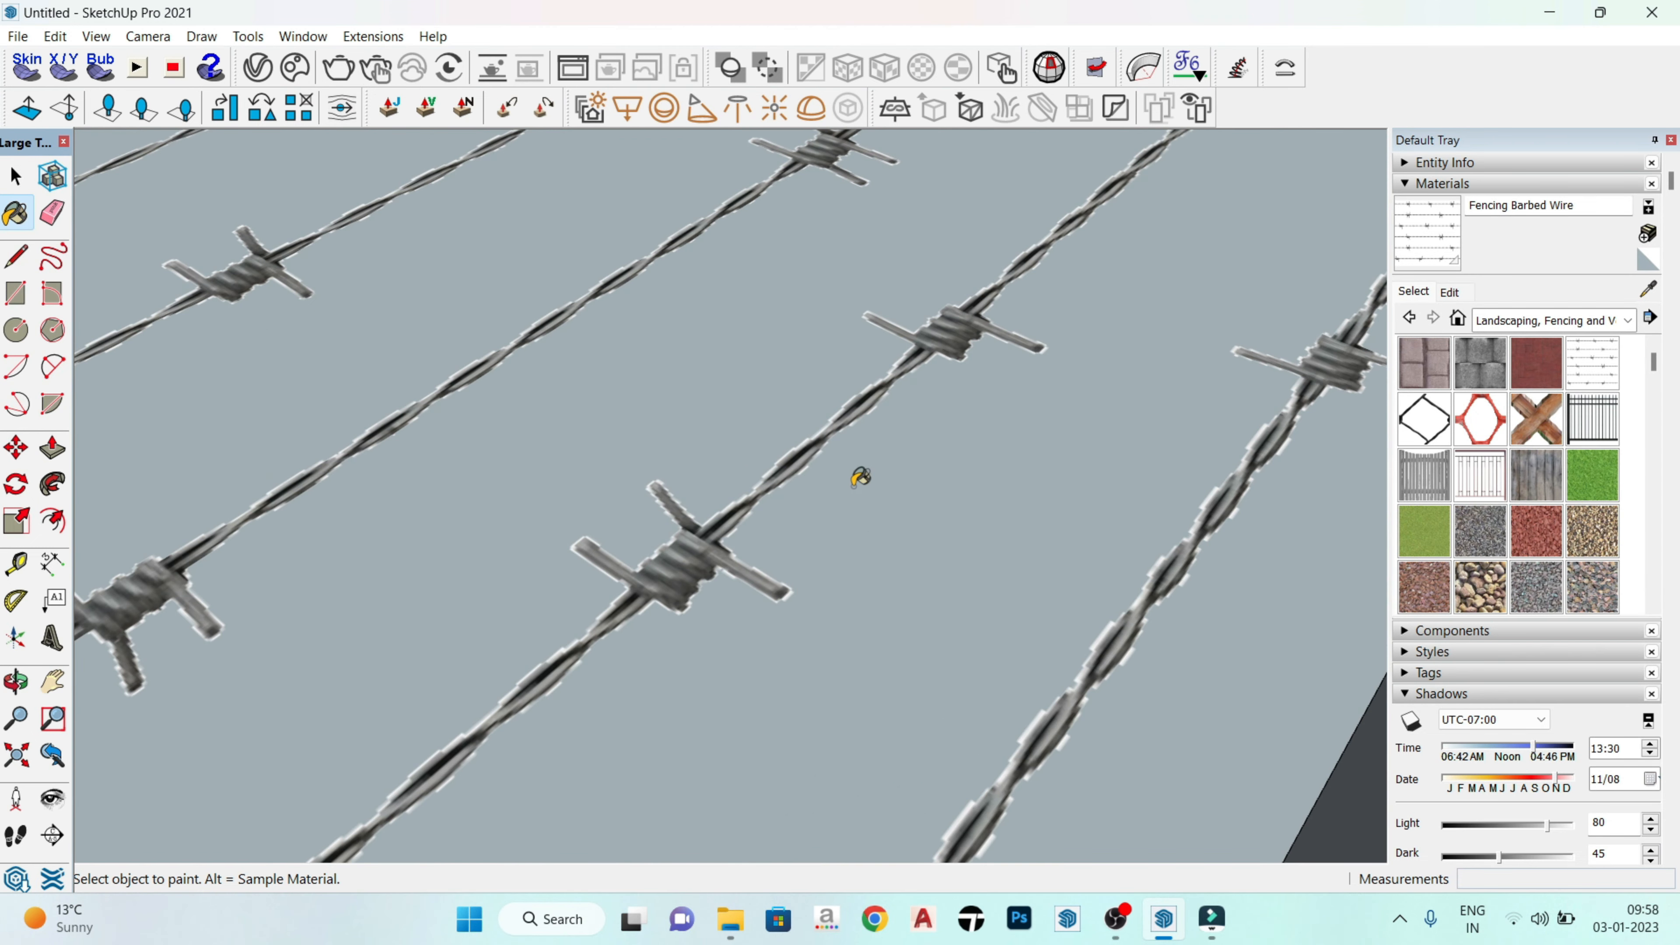
Step: Paint the four side faces of the third box, farthest from the origin, with Fencing Barbed Wire
scroll(841, 518, "down", 4)
scroll(678, 663, "down", 5)
middle_click_drag(768, 683, 1206, 783)
scroll(1170, 783, "down", 2)
middle_click_drag(818, 733, 1305, 563)
left_click(847, 545)
middle_click_drag(437, 558, 1136, 533)
left_click(506, 592)
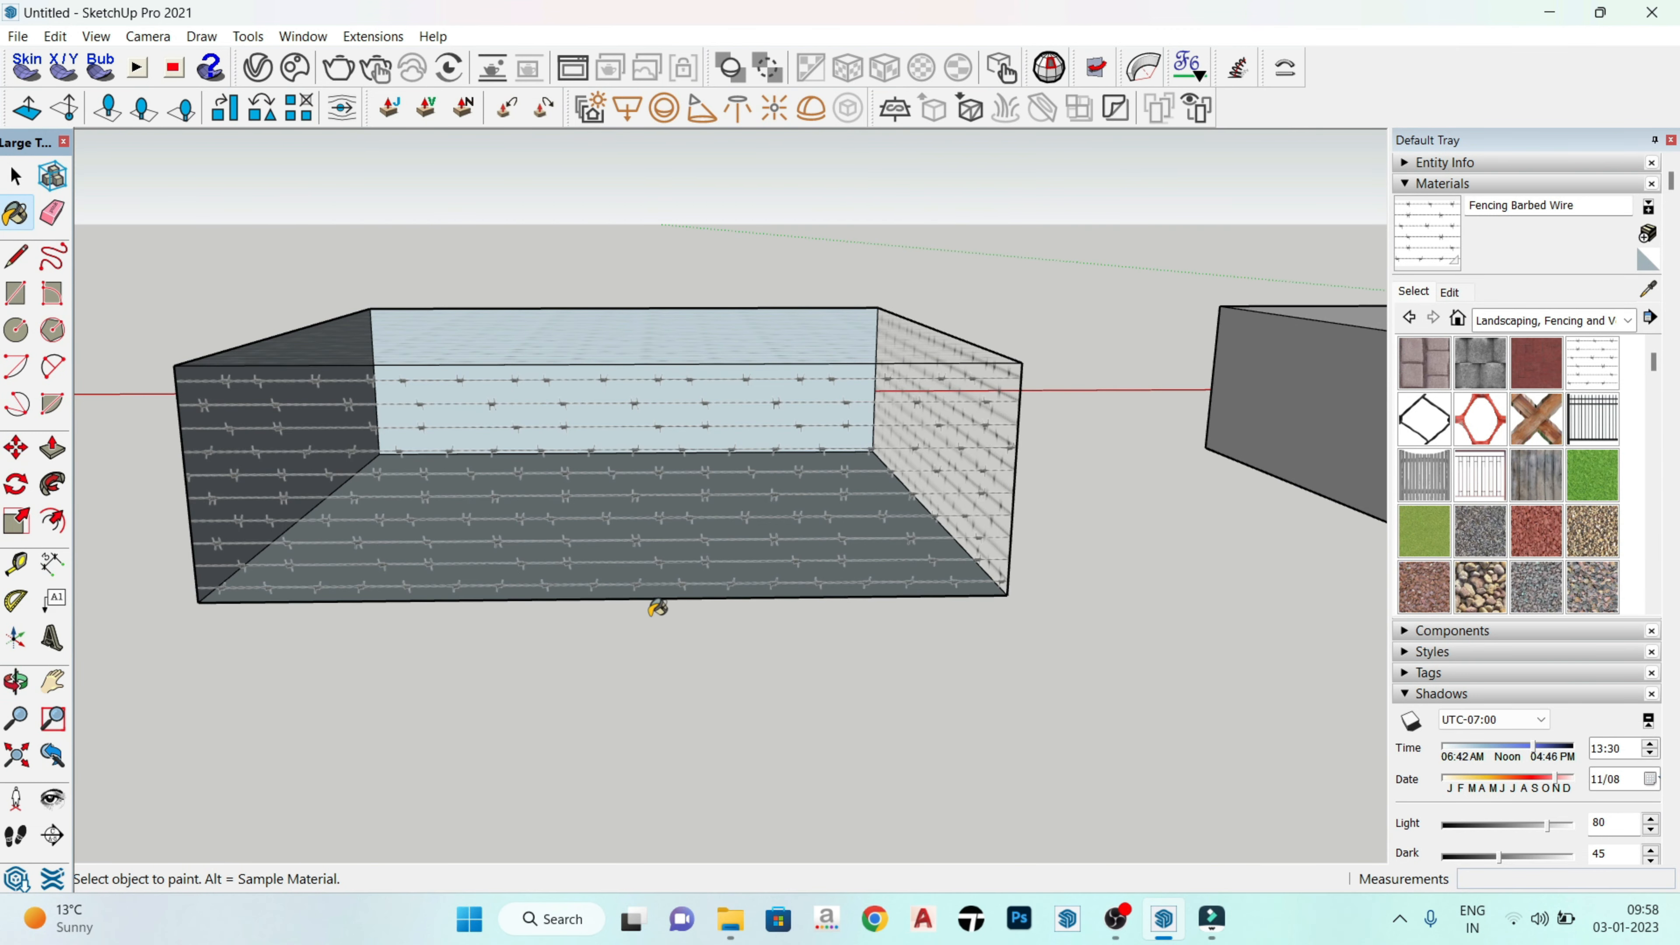
middle_click_drag(658, 605, 1320, 626)
left_click(645, 554)
middle_click_drag(645, 554, 1109, 580)
left_click(577, 567)
key("space")
scroll(1106, 571, "down", 5)
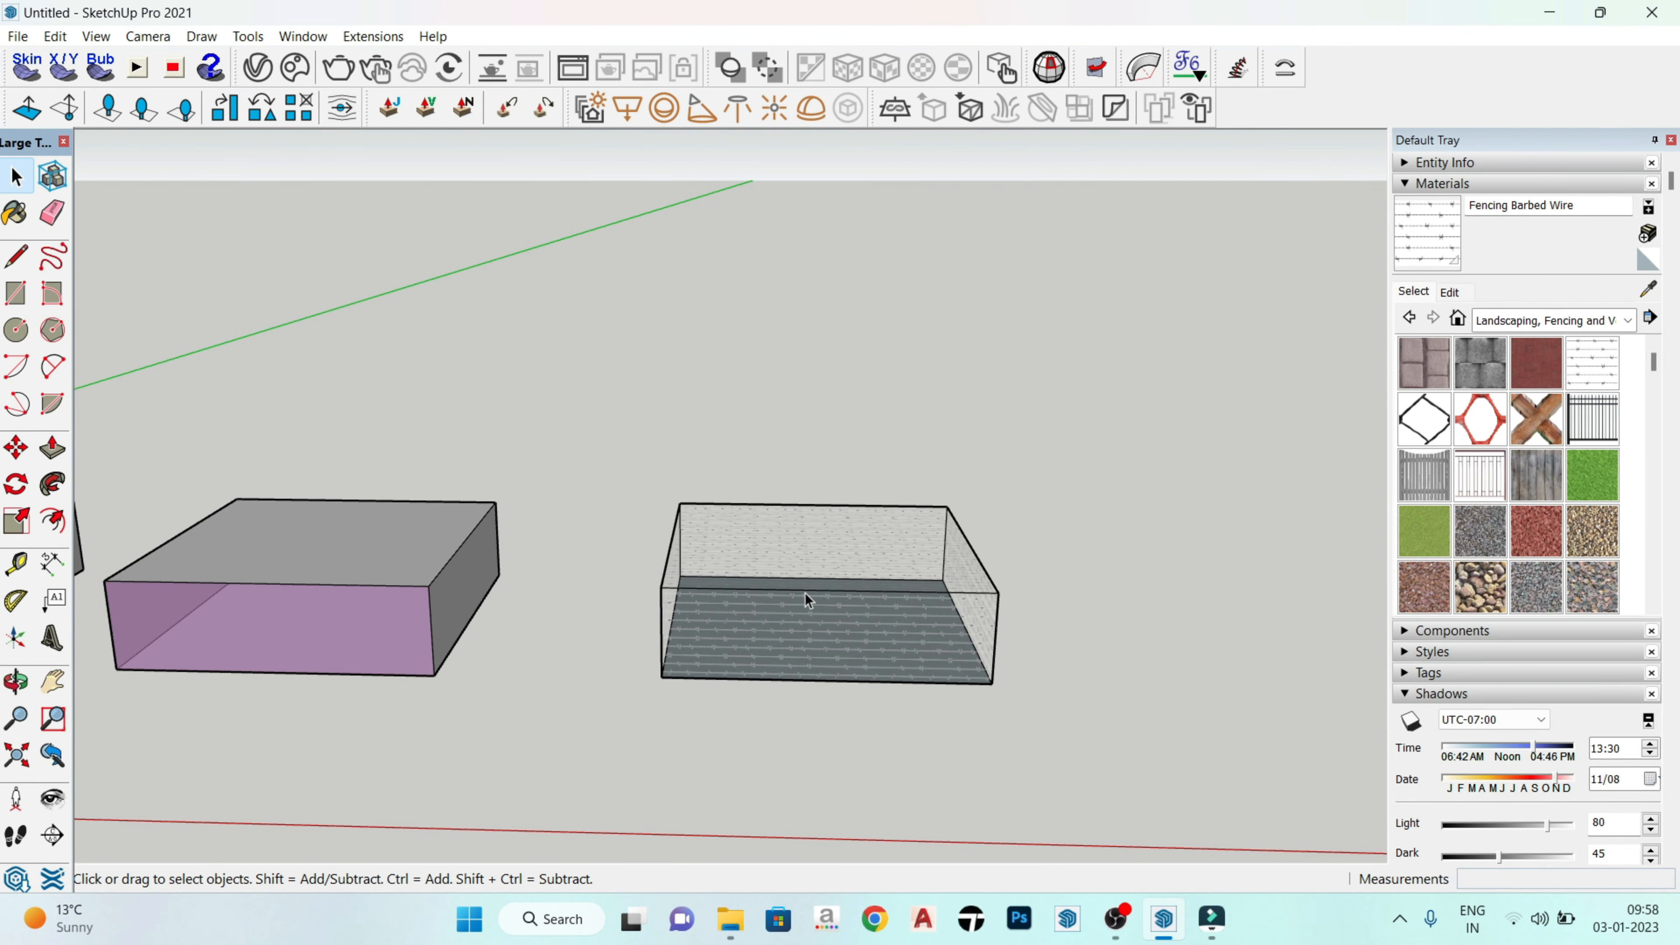
middle_click_drag(787, 360, 954, 521)
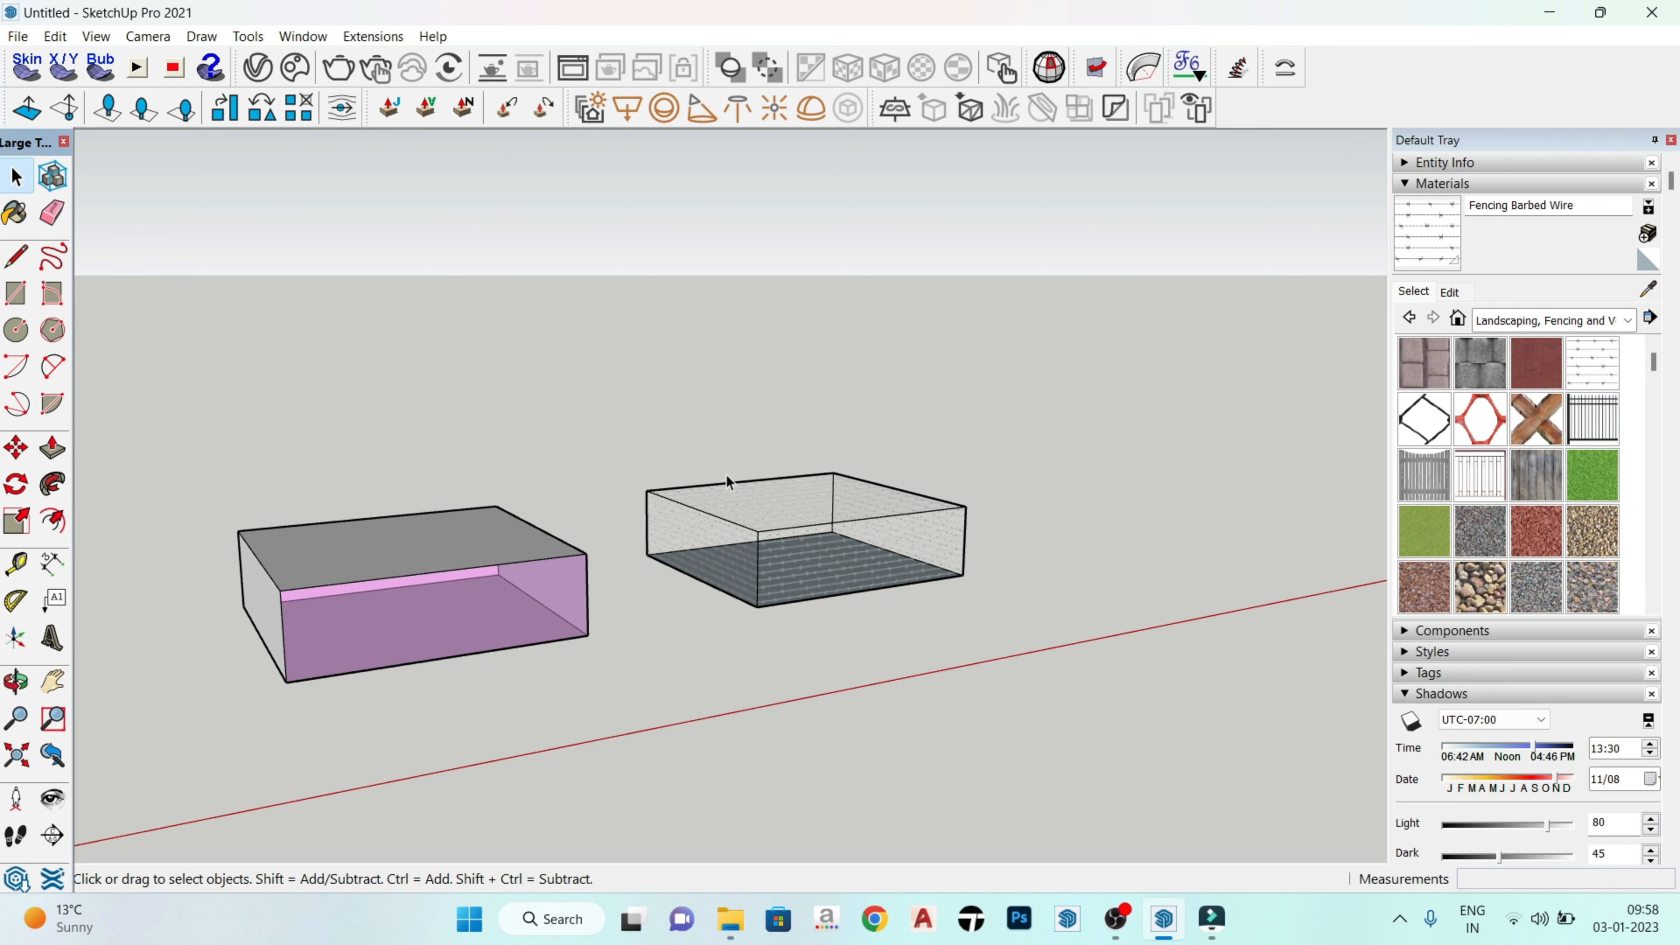
left_click_drag(582, 443, 1190, 744)
left_click(1191, 744)
middle_click_drag(1057, 599, 904, 611)
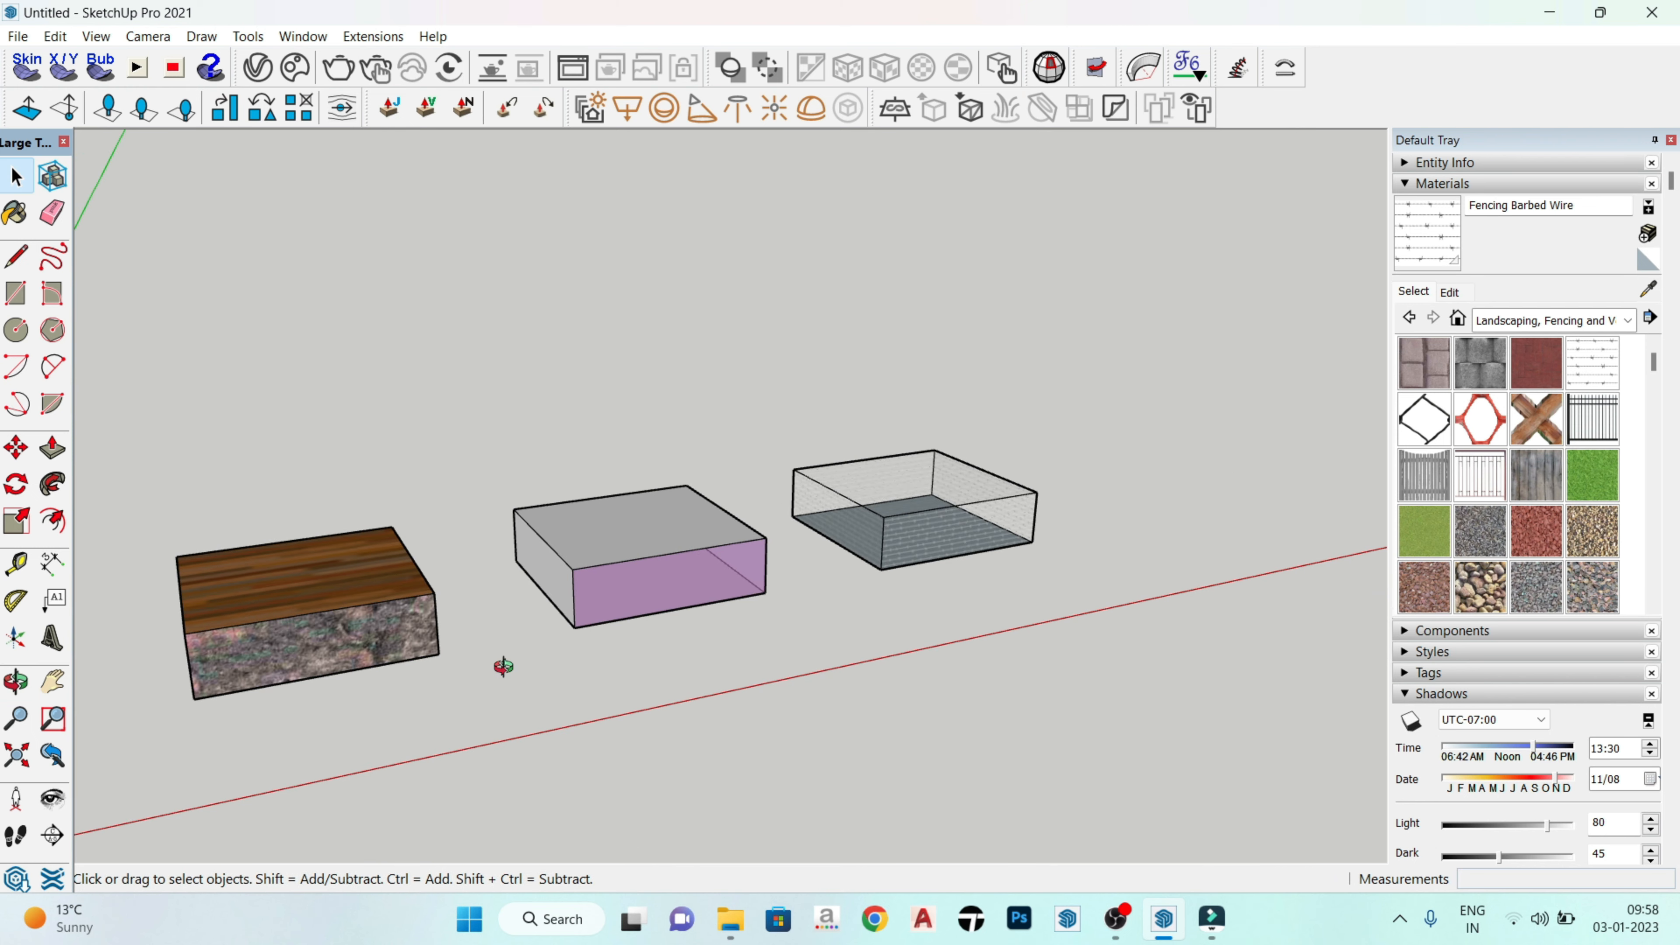
middle_click_drag(506, 668, 668, 589)
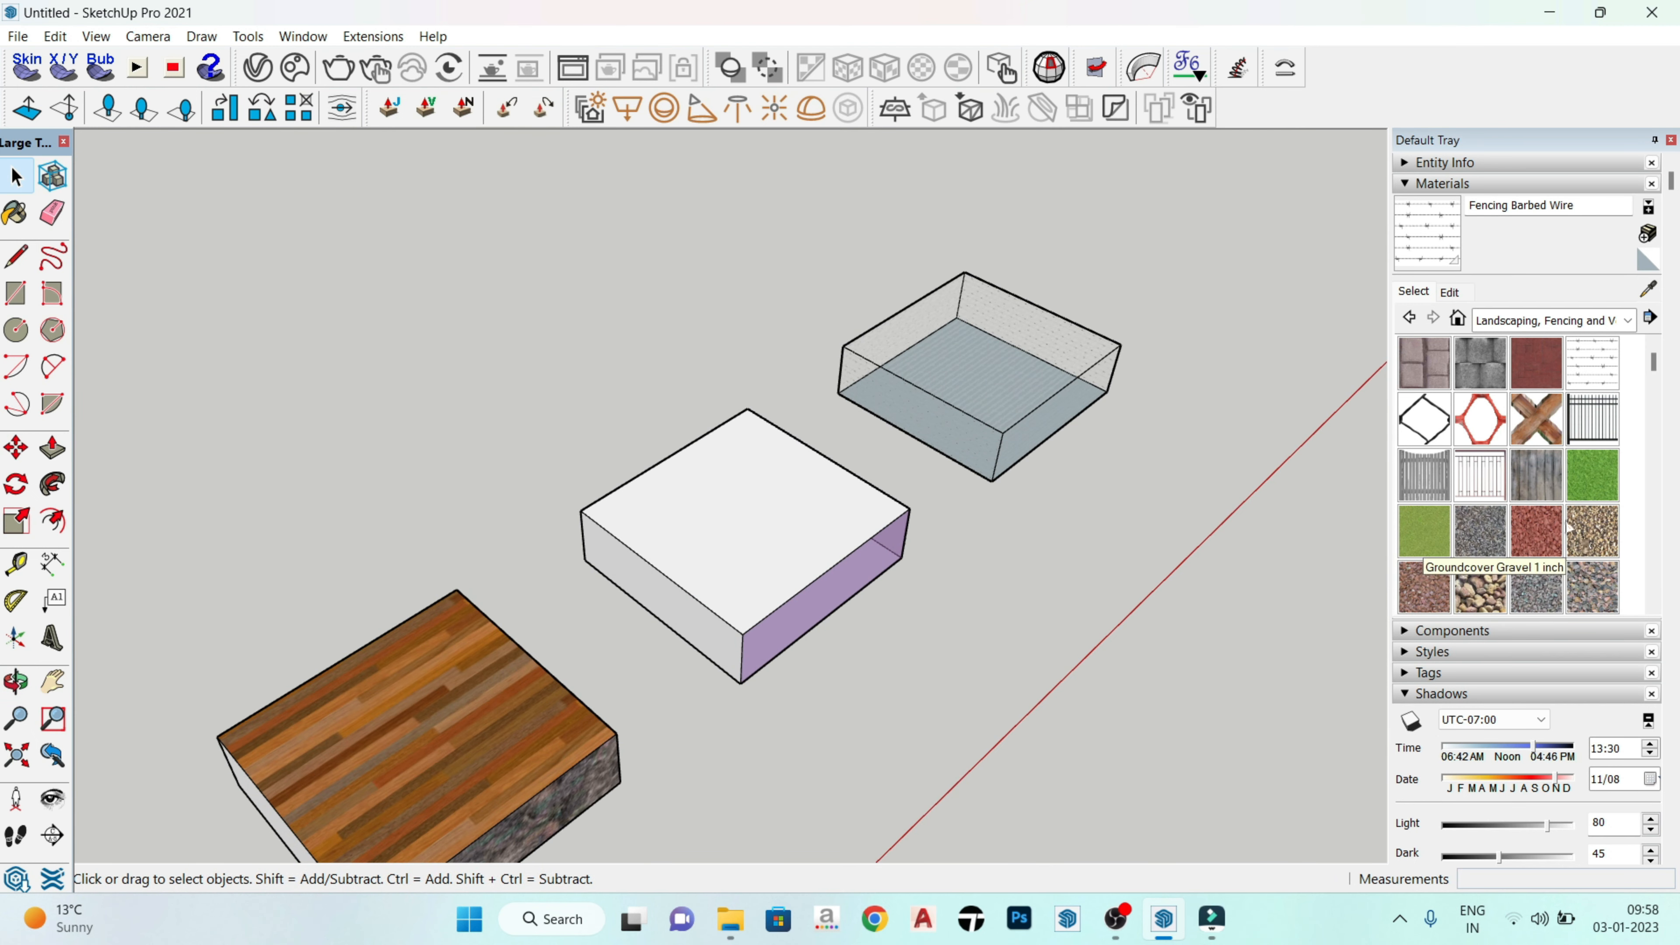
Step: Switch the material collection to Stone and pick the Stone Brushed Khaki material
left_click(1575, 321)
left_click(1494, 534)
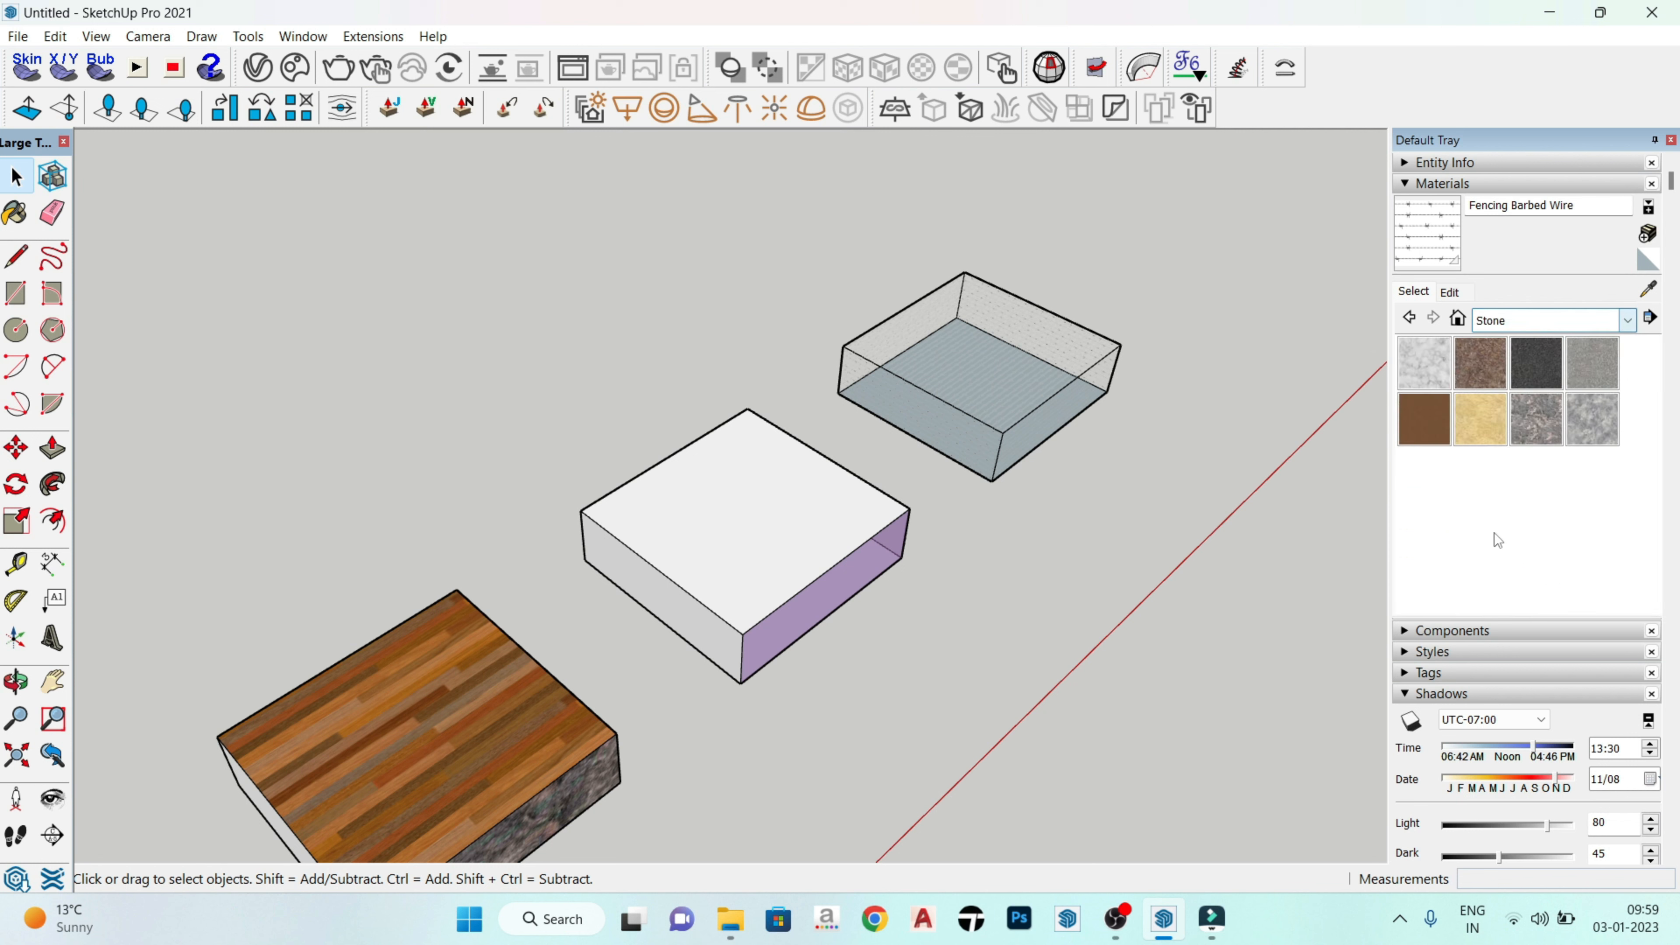
left_click(1481, 427)
middle_click_drag(788, 589, 934, 608)
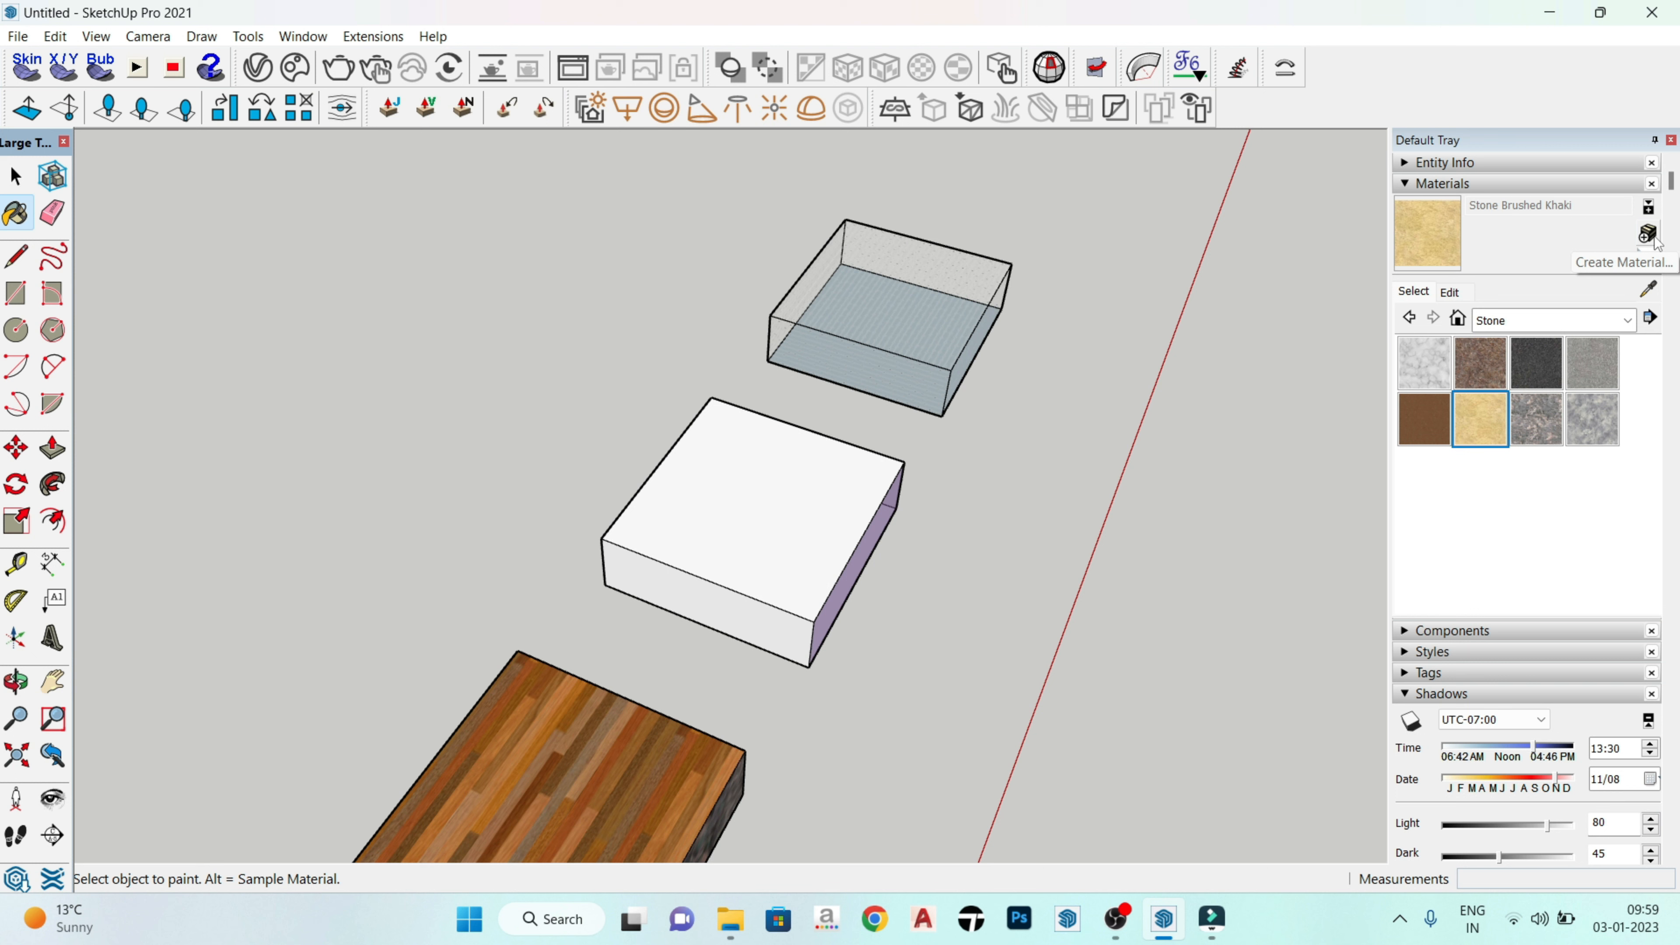
Step: Create a material named Tile 1 using the gray tile image ba8710c521332647e10b5b6ec08670d5 from the Texture folder
left_click(1655, 241)
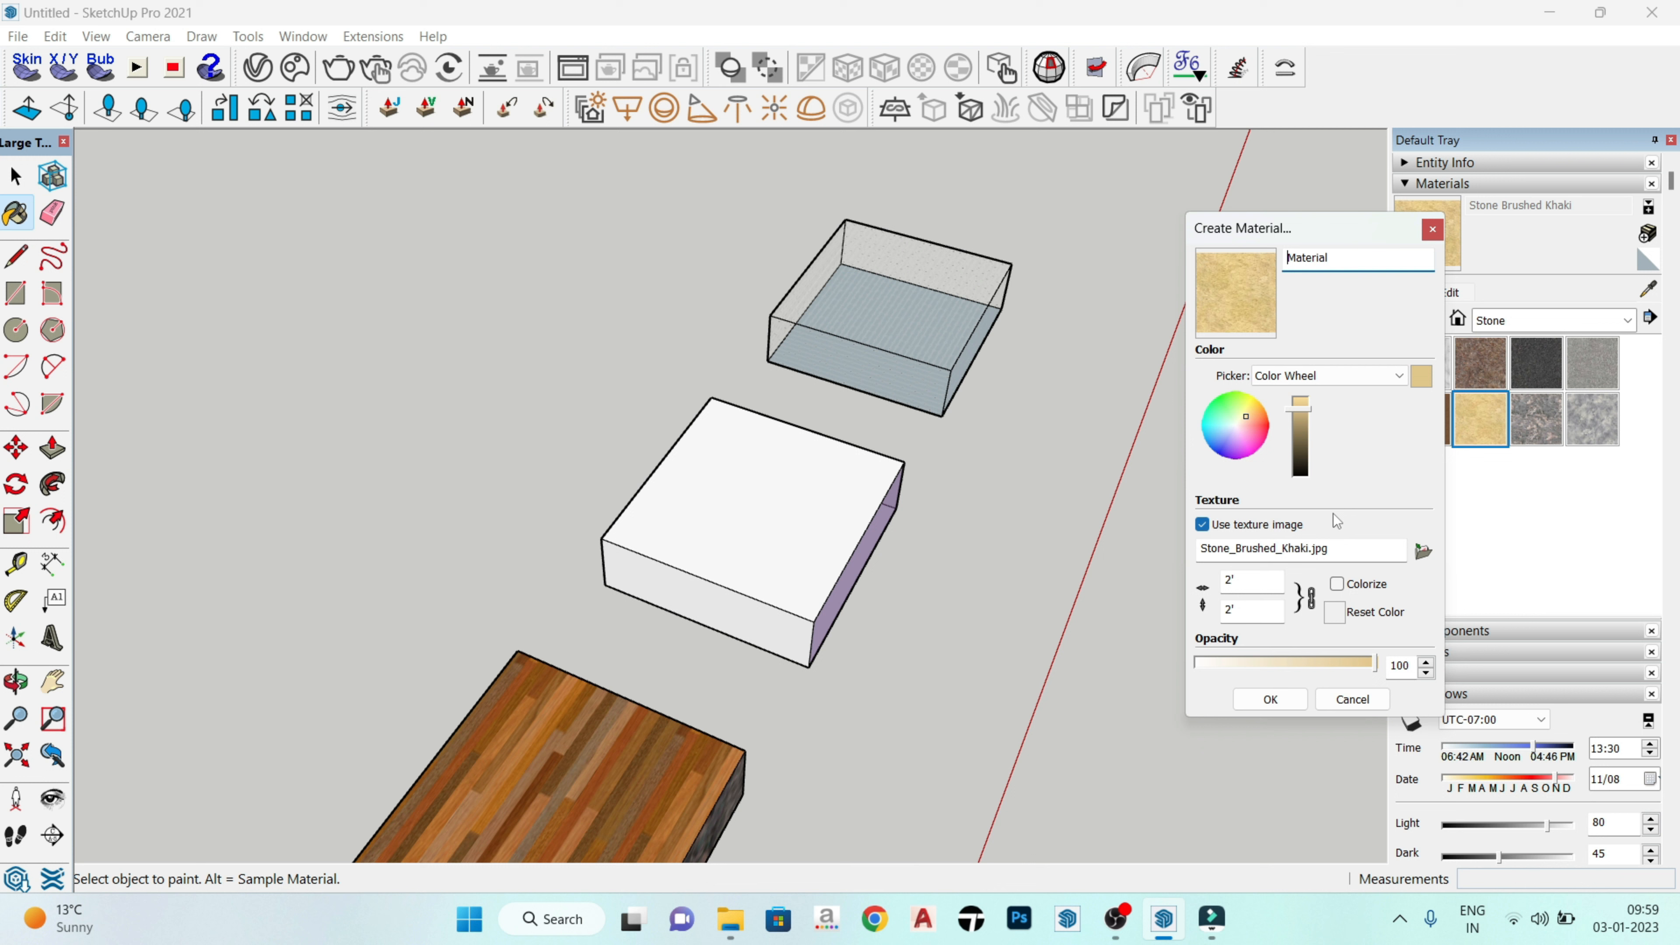
left_click(1422, 553)
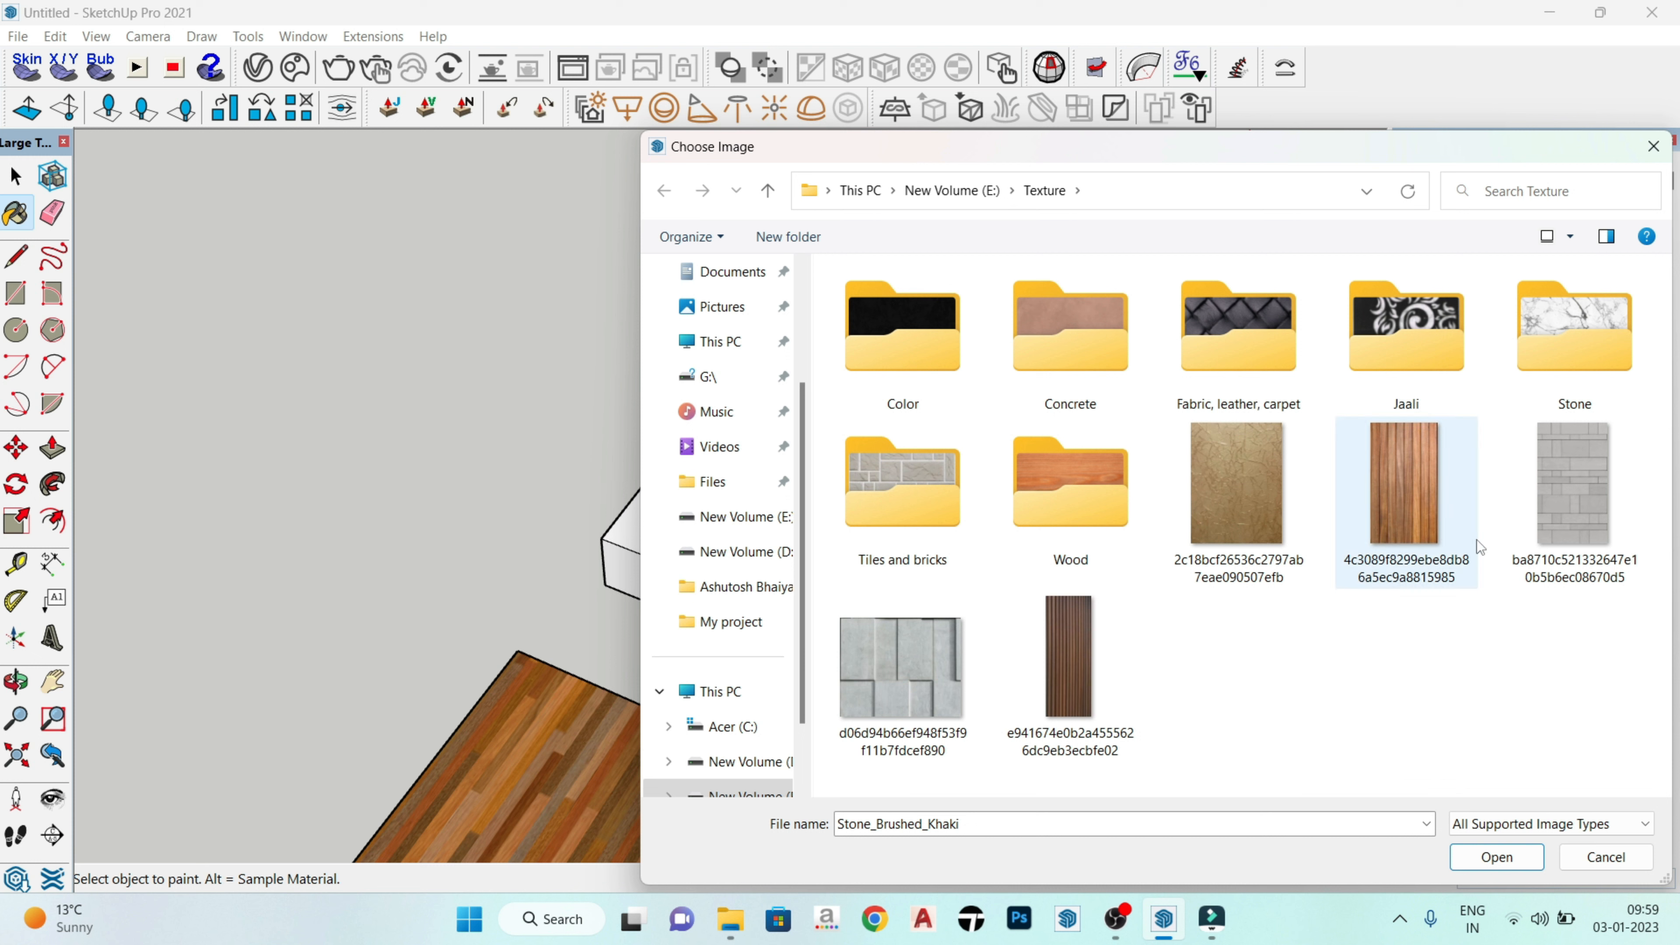
left_click(1562, 515)
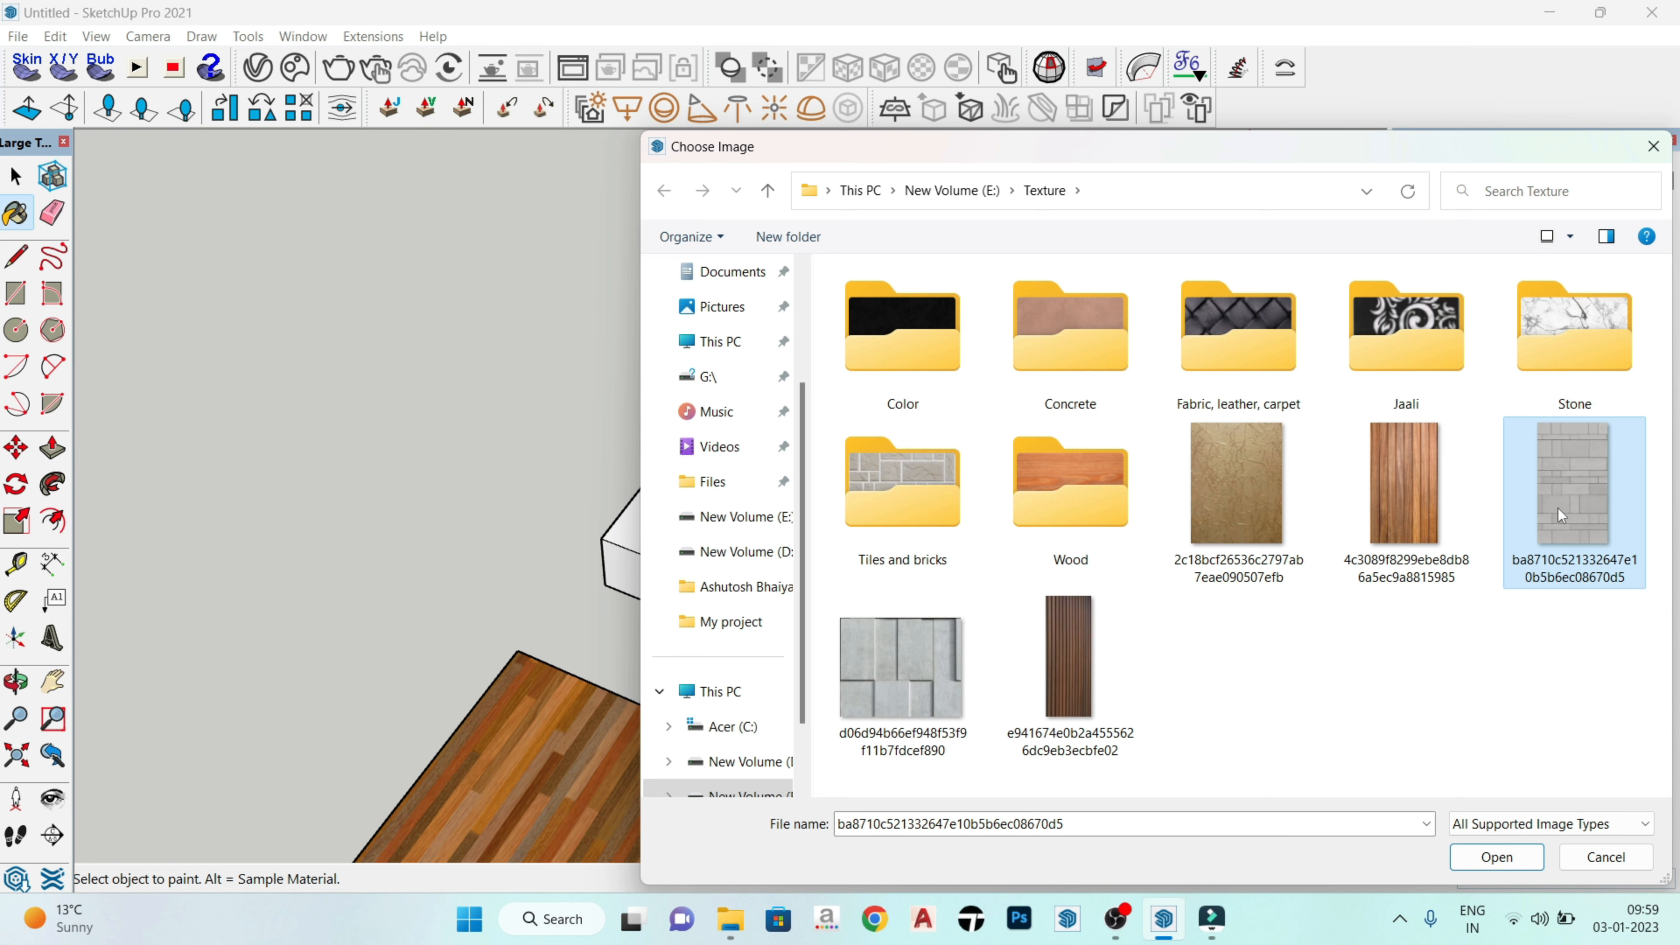
left_click(1520, 855)
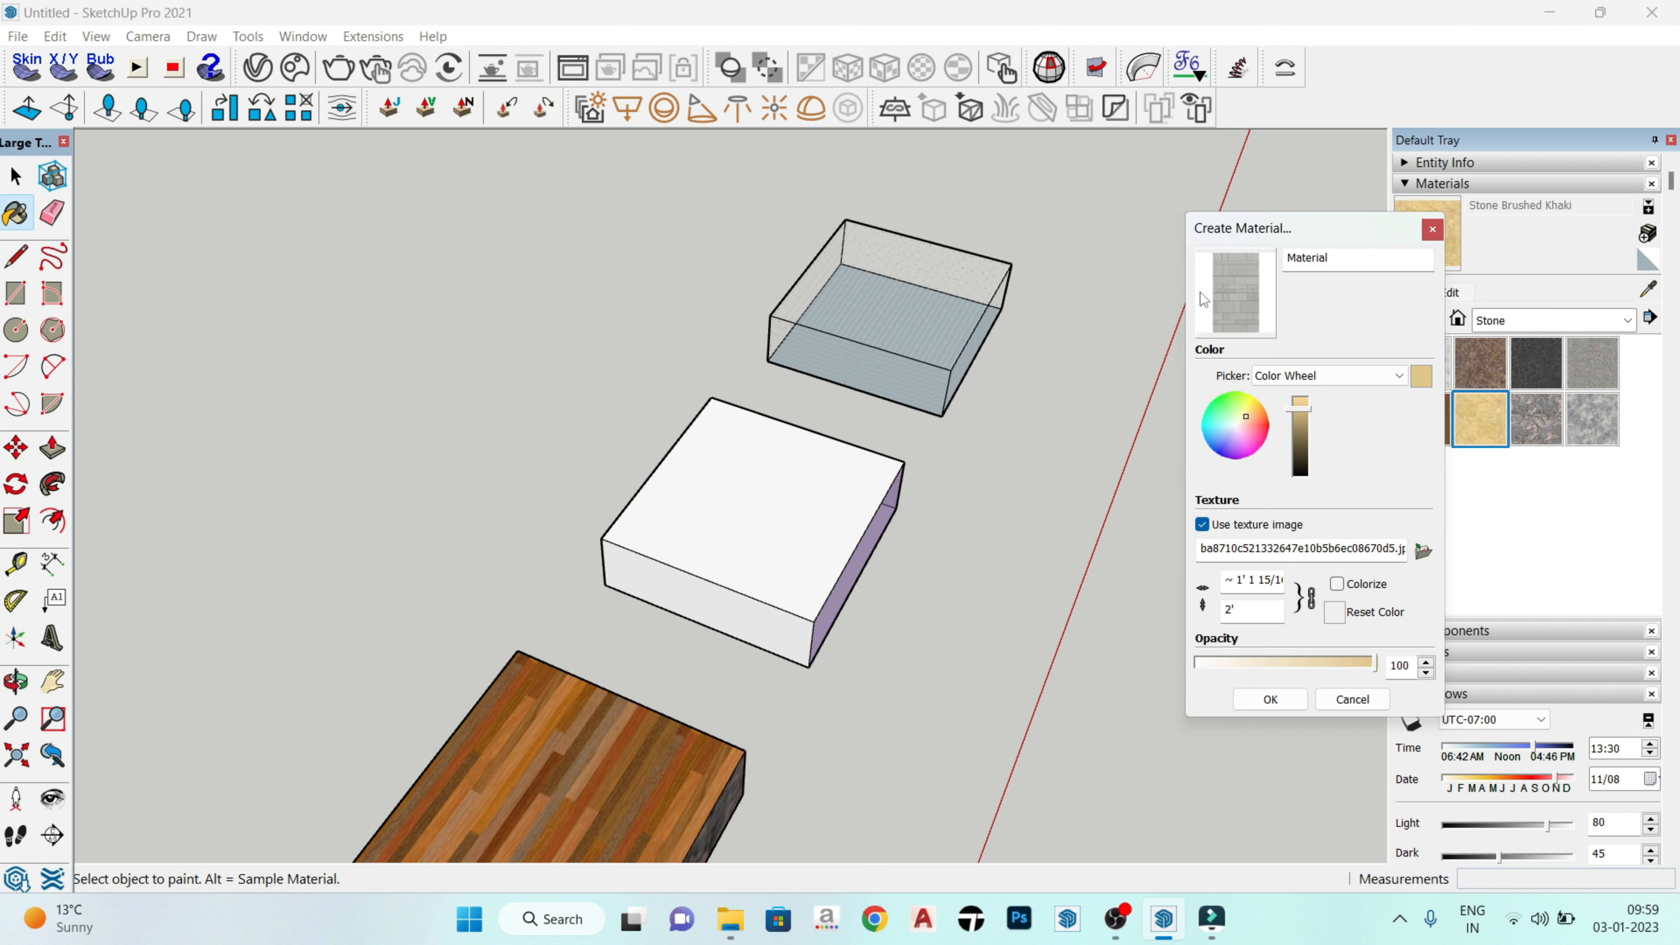
double_click(1335, 263)
type("Tile 1")
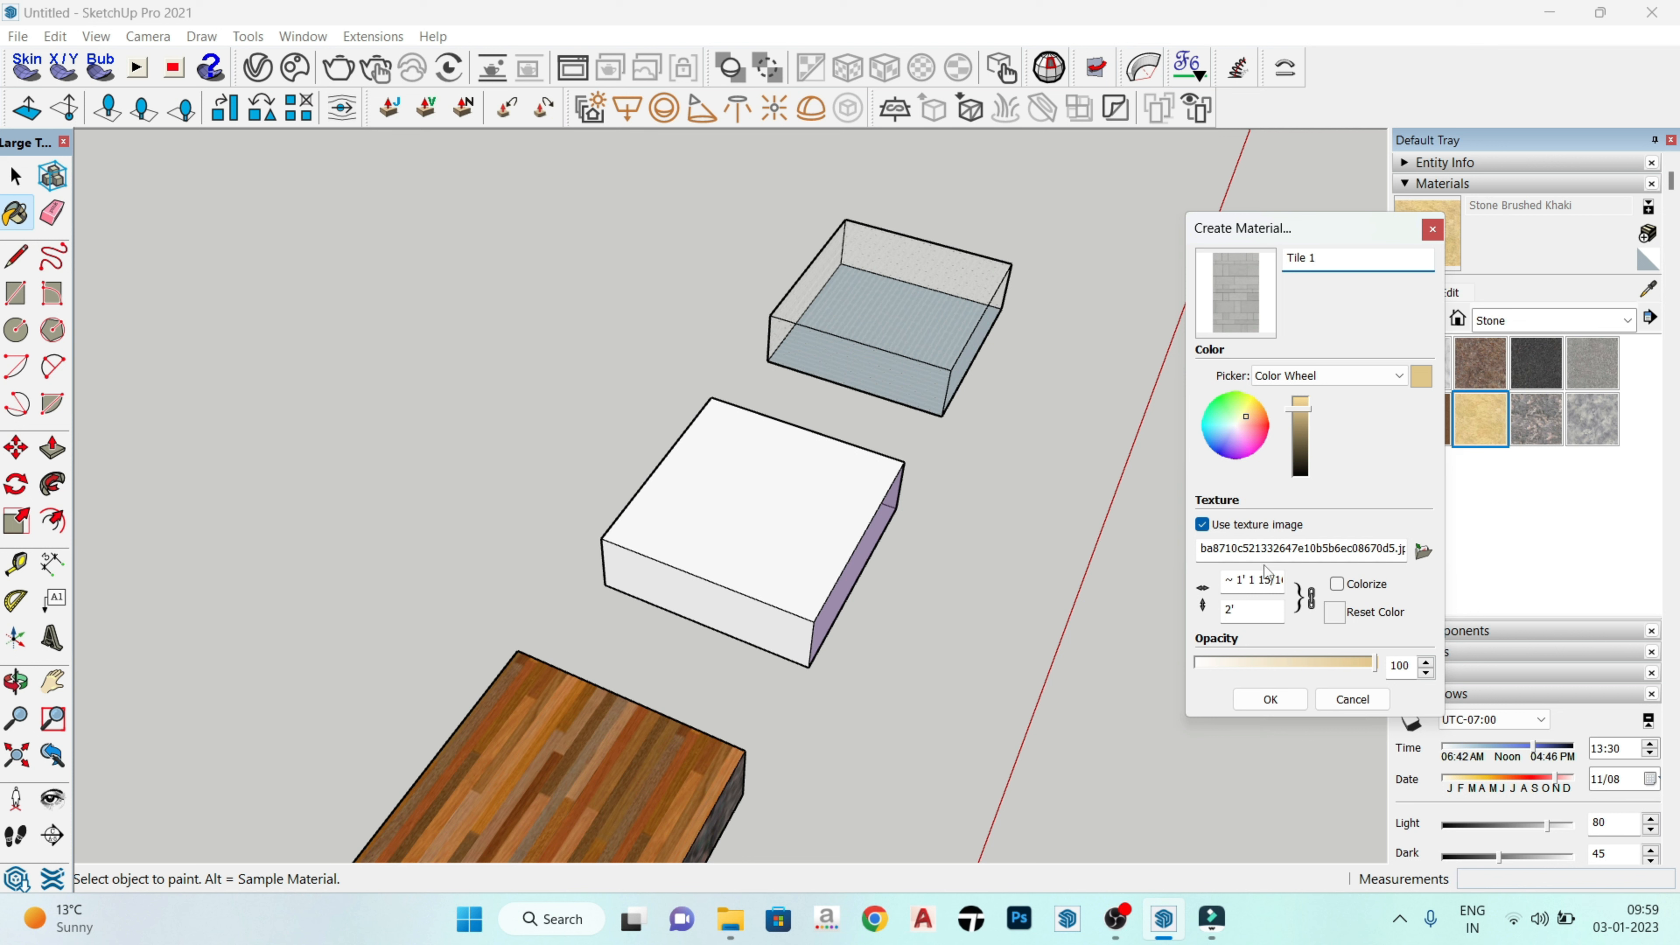
left_click(1270, 698)
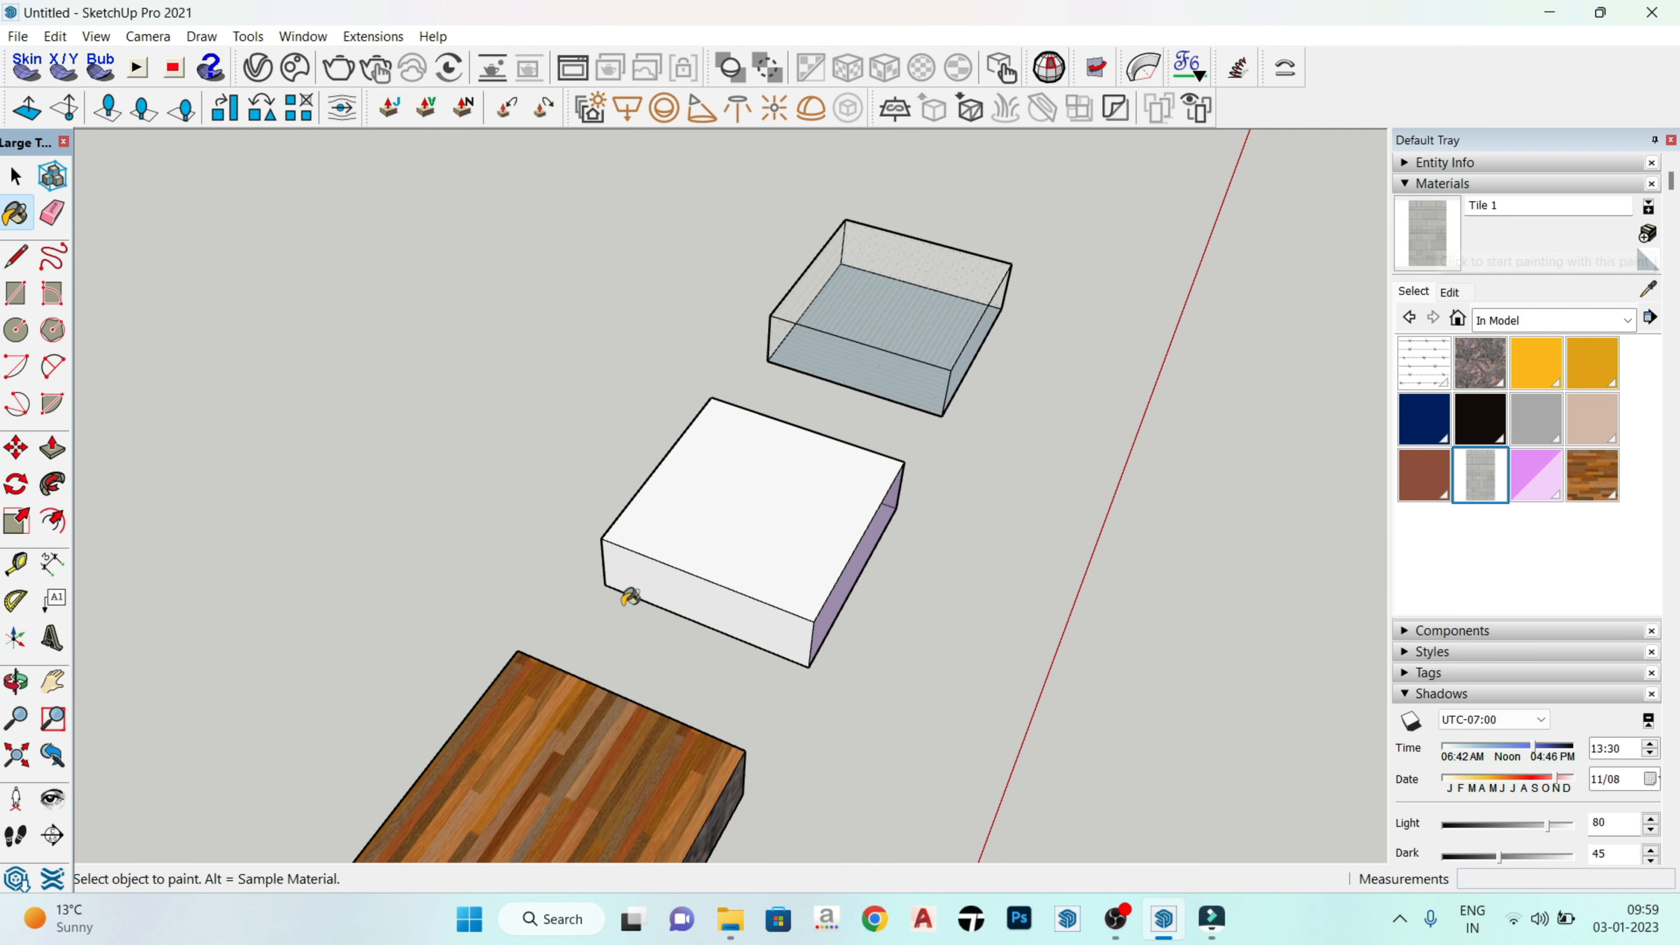
Step: Paint the top face of the middle box with Tile 1 and inspect the tile pattern
scroll(630, 589, "up", 3)
middle_click_drag(686, 645, 738, 614)
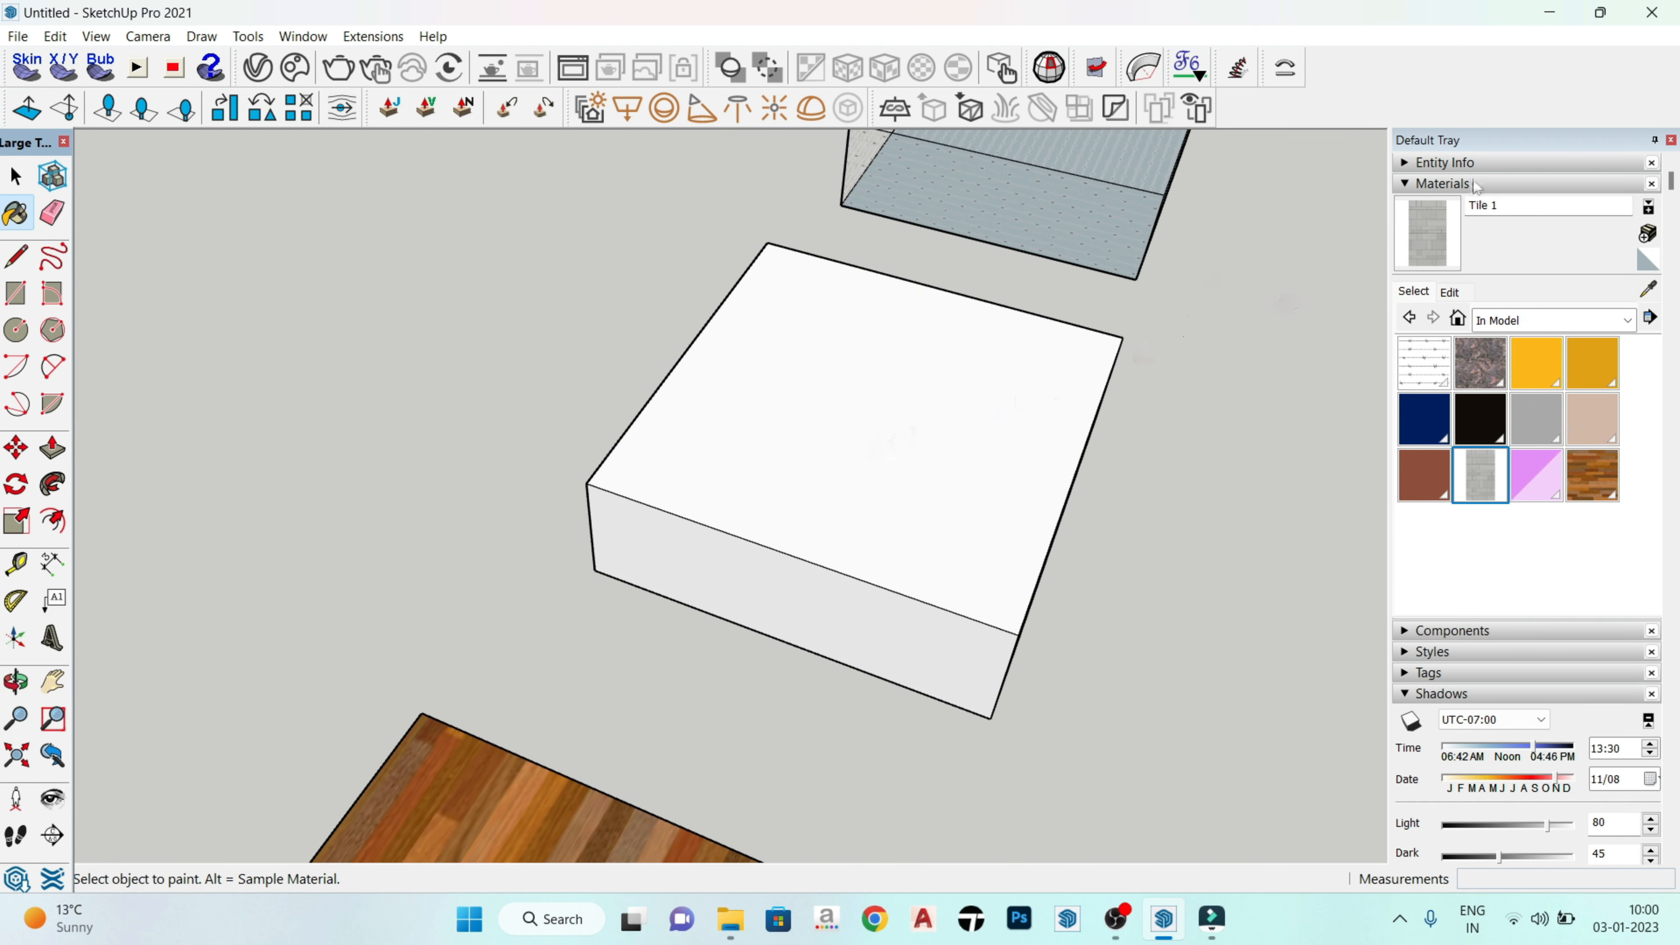
scroll(828, 480, "up", 2)
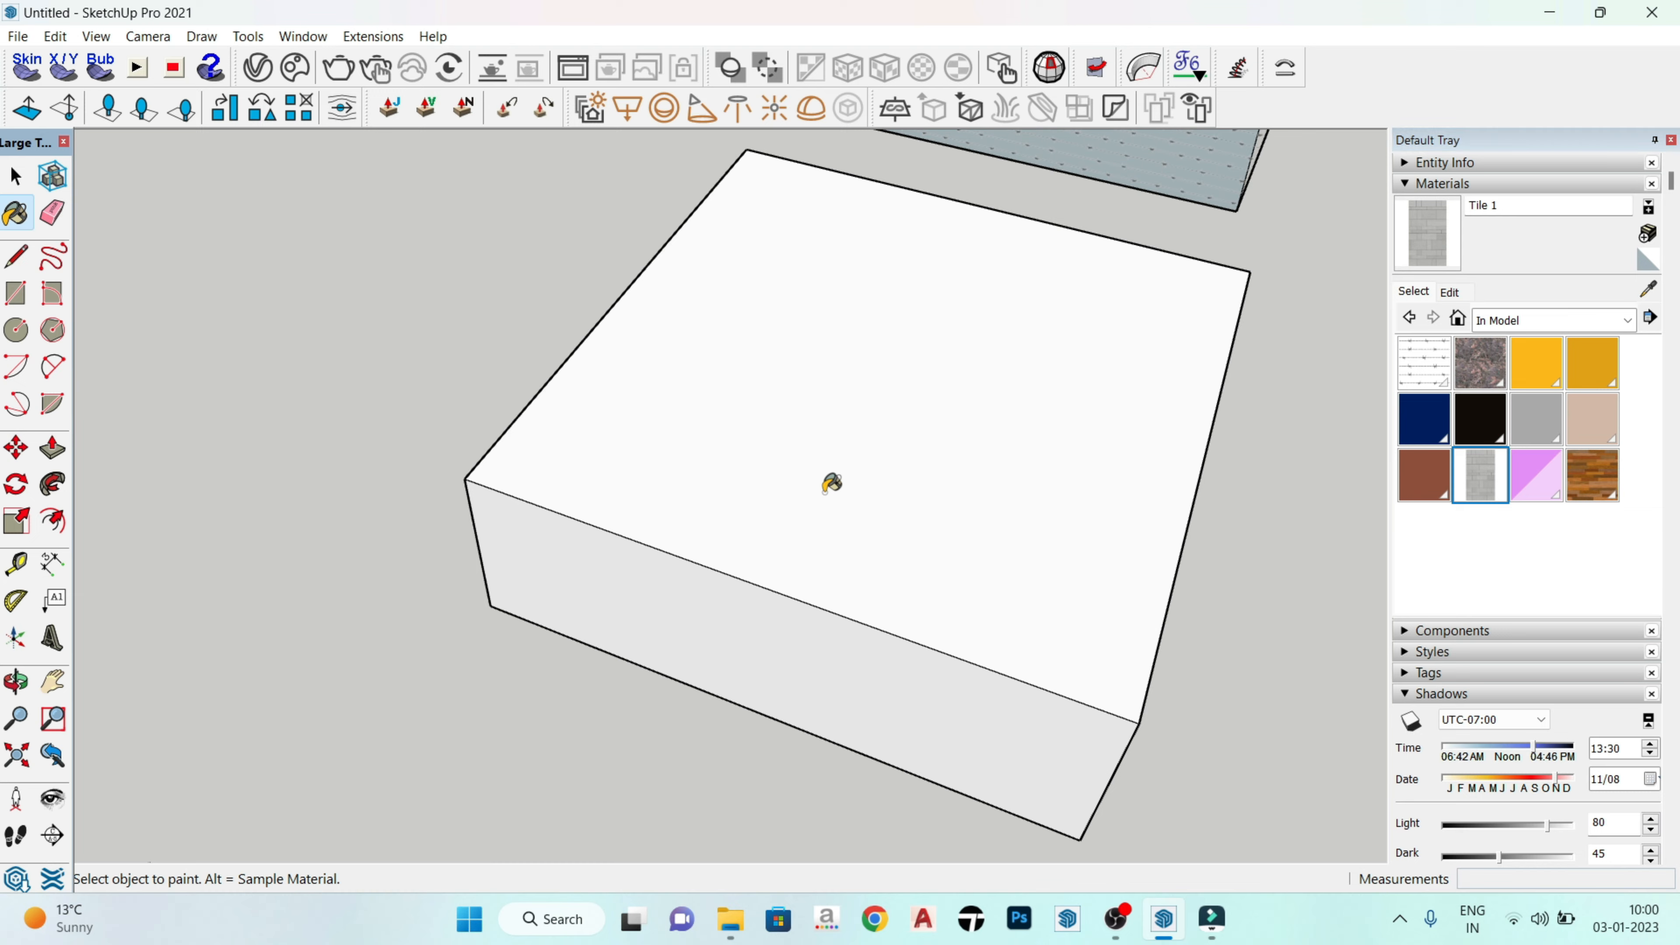
left_click(829, 481)
mouse_move(919, 499)
middle_mouse_down()
mouse_move(544, 411)
mouse_move(450, 740)
middle_mouse_up()
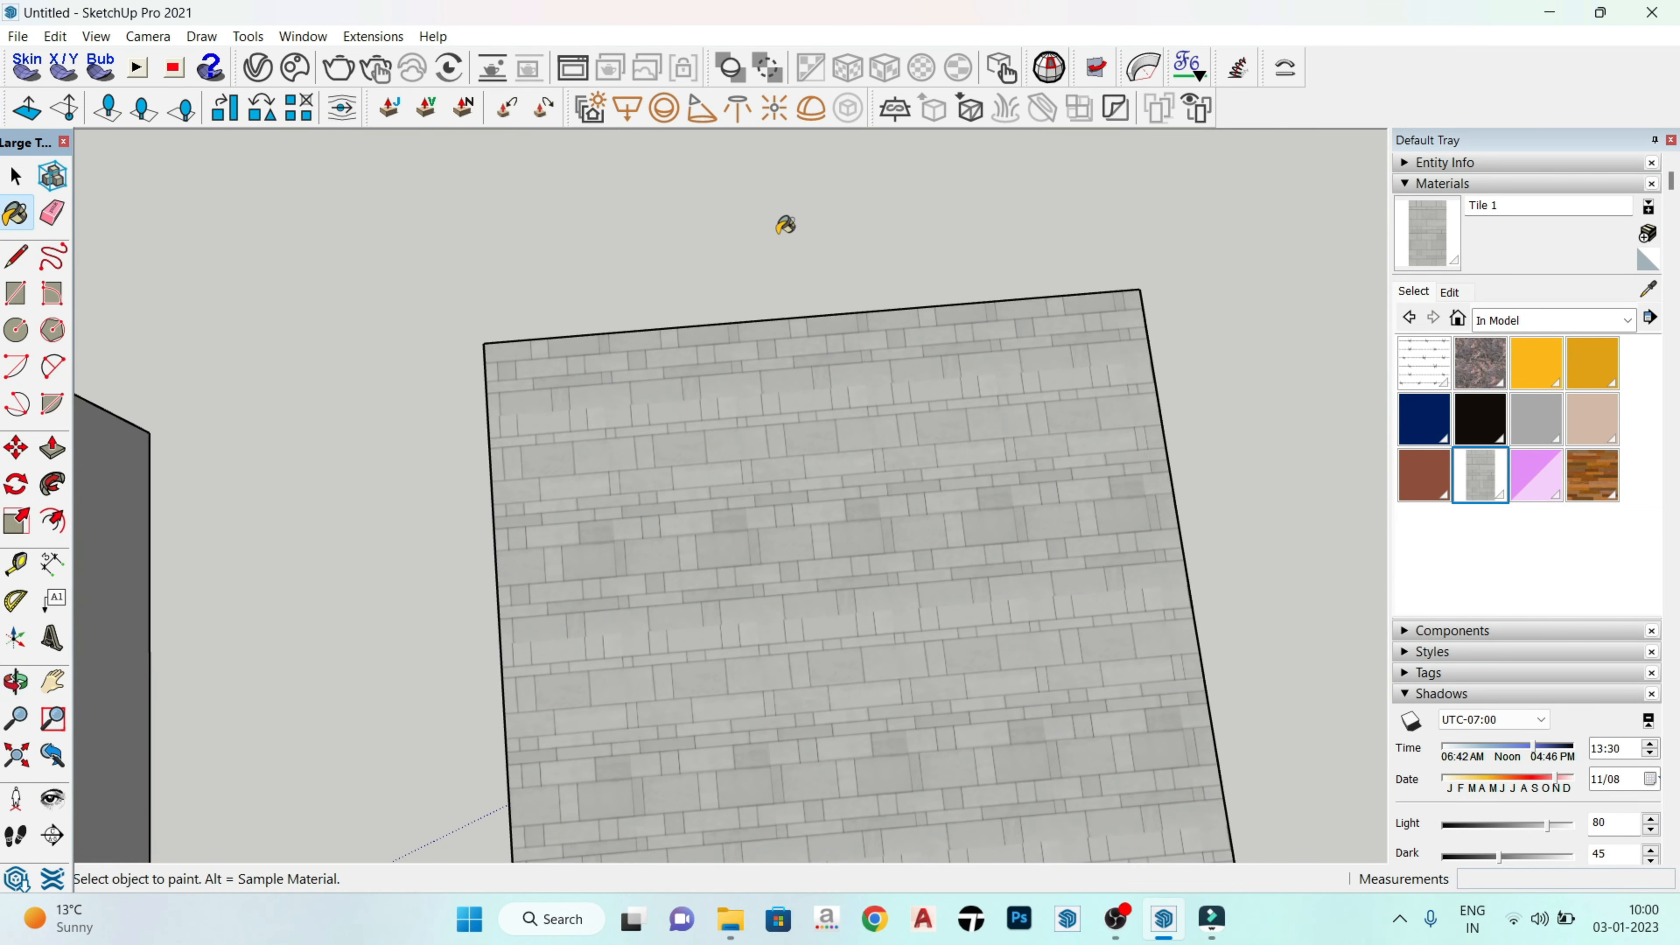
scroll(784, 578, "down", 4)
middle_click_drag(784, 578, 839, 474)
scroll(746, 537, "up", 4)
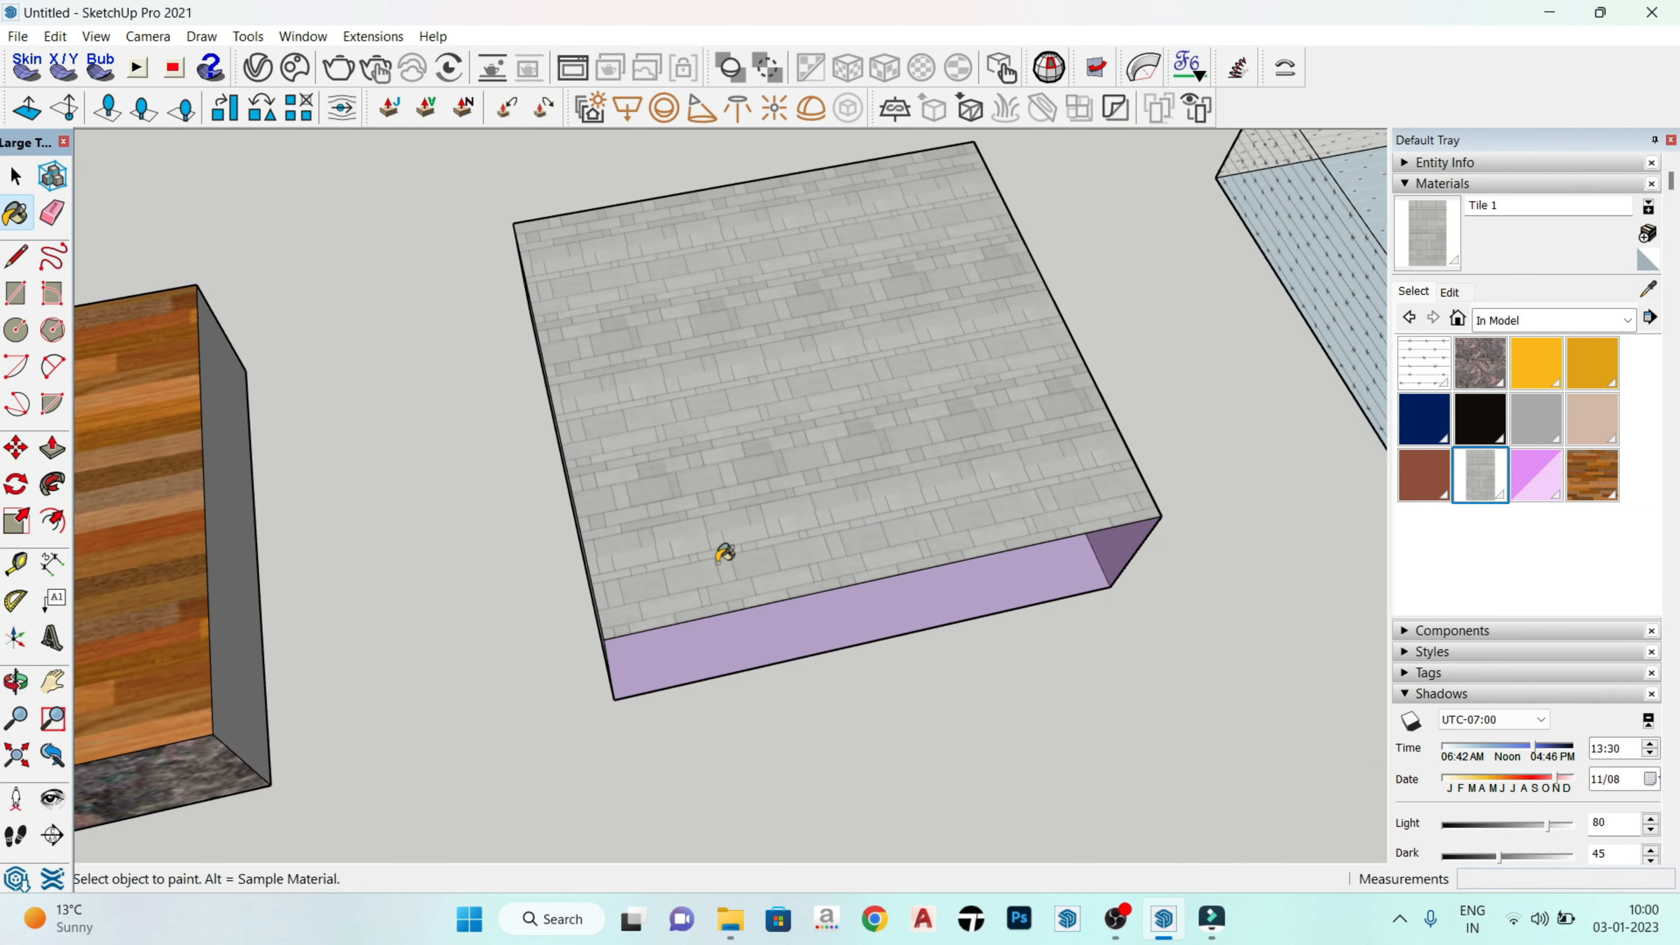
Step: Edit the Tile 1 texture width, trying 5' before setting it to 4'
left_click(1450, 293)
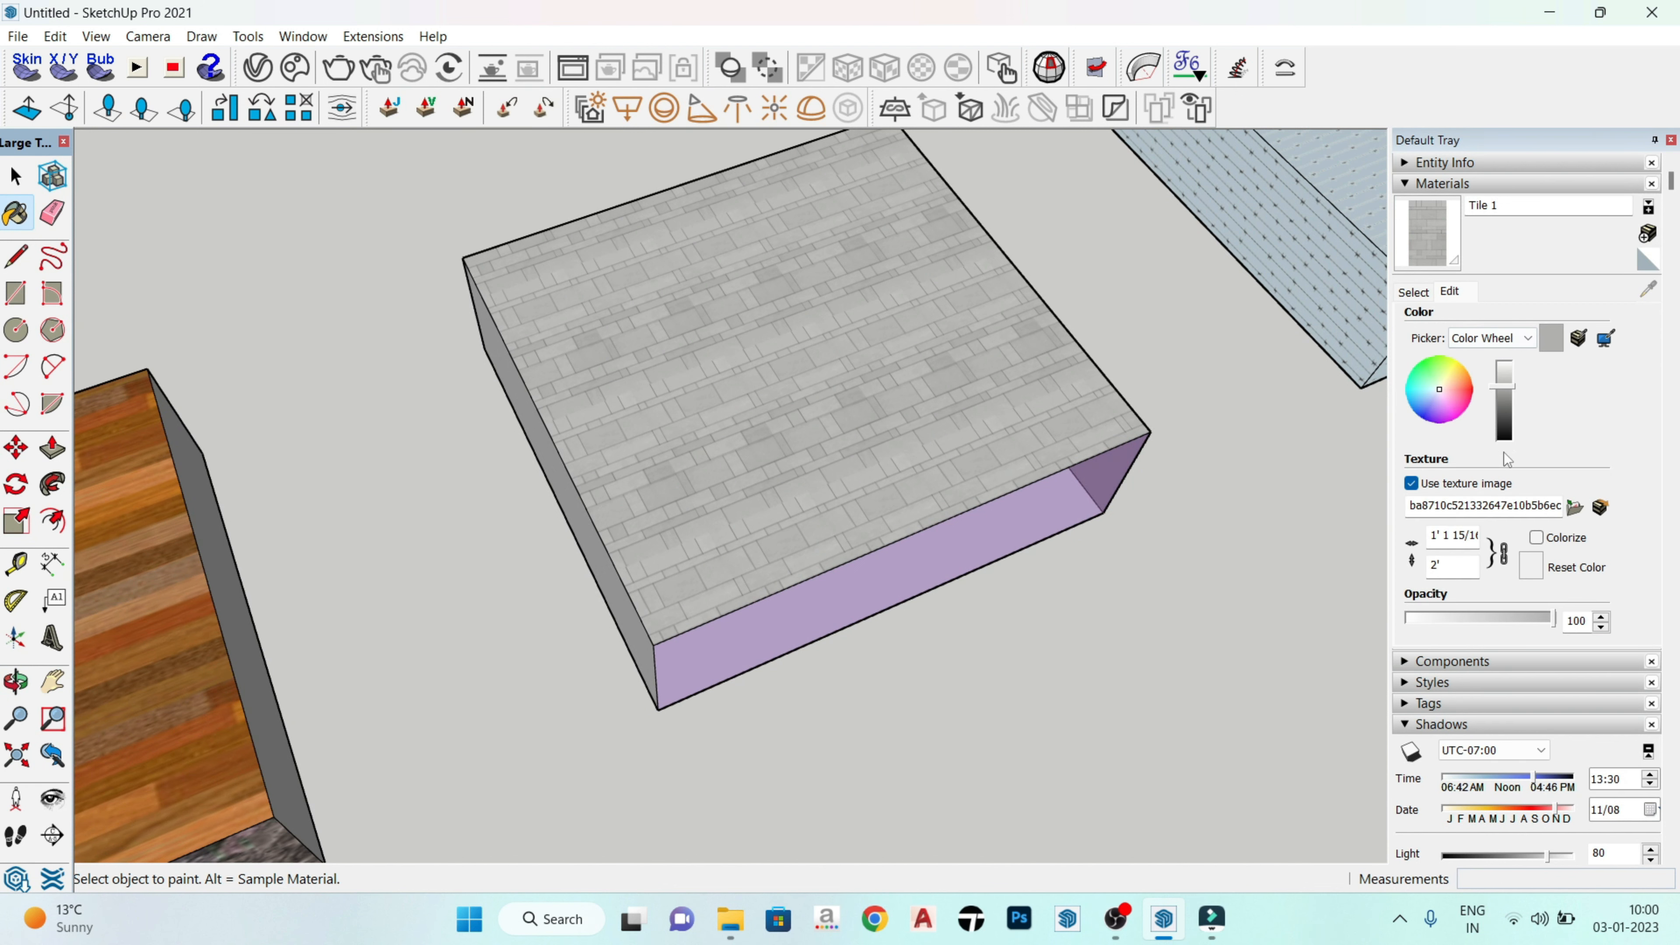
left_click_drag(1434, 535, 1479, 535)
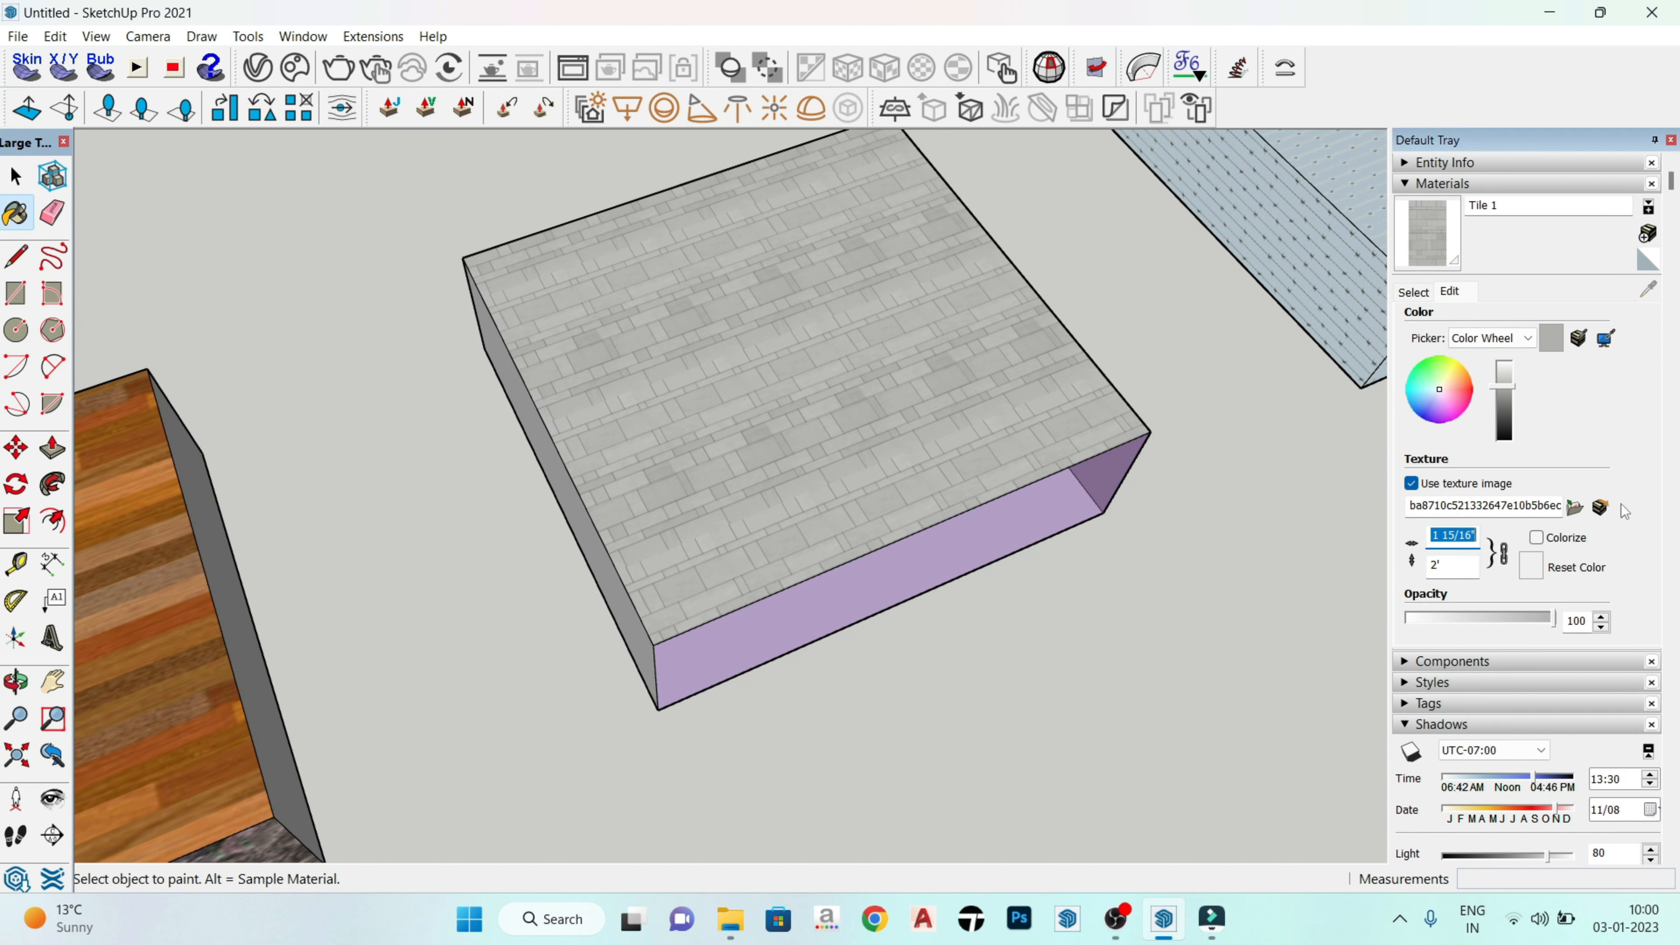
type("5'")
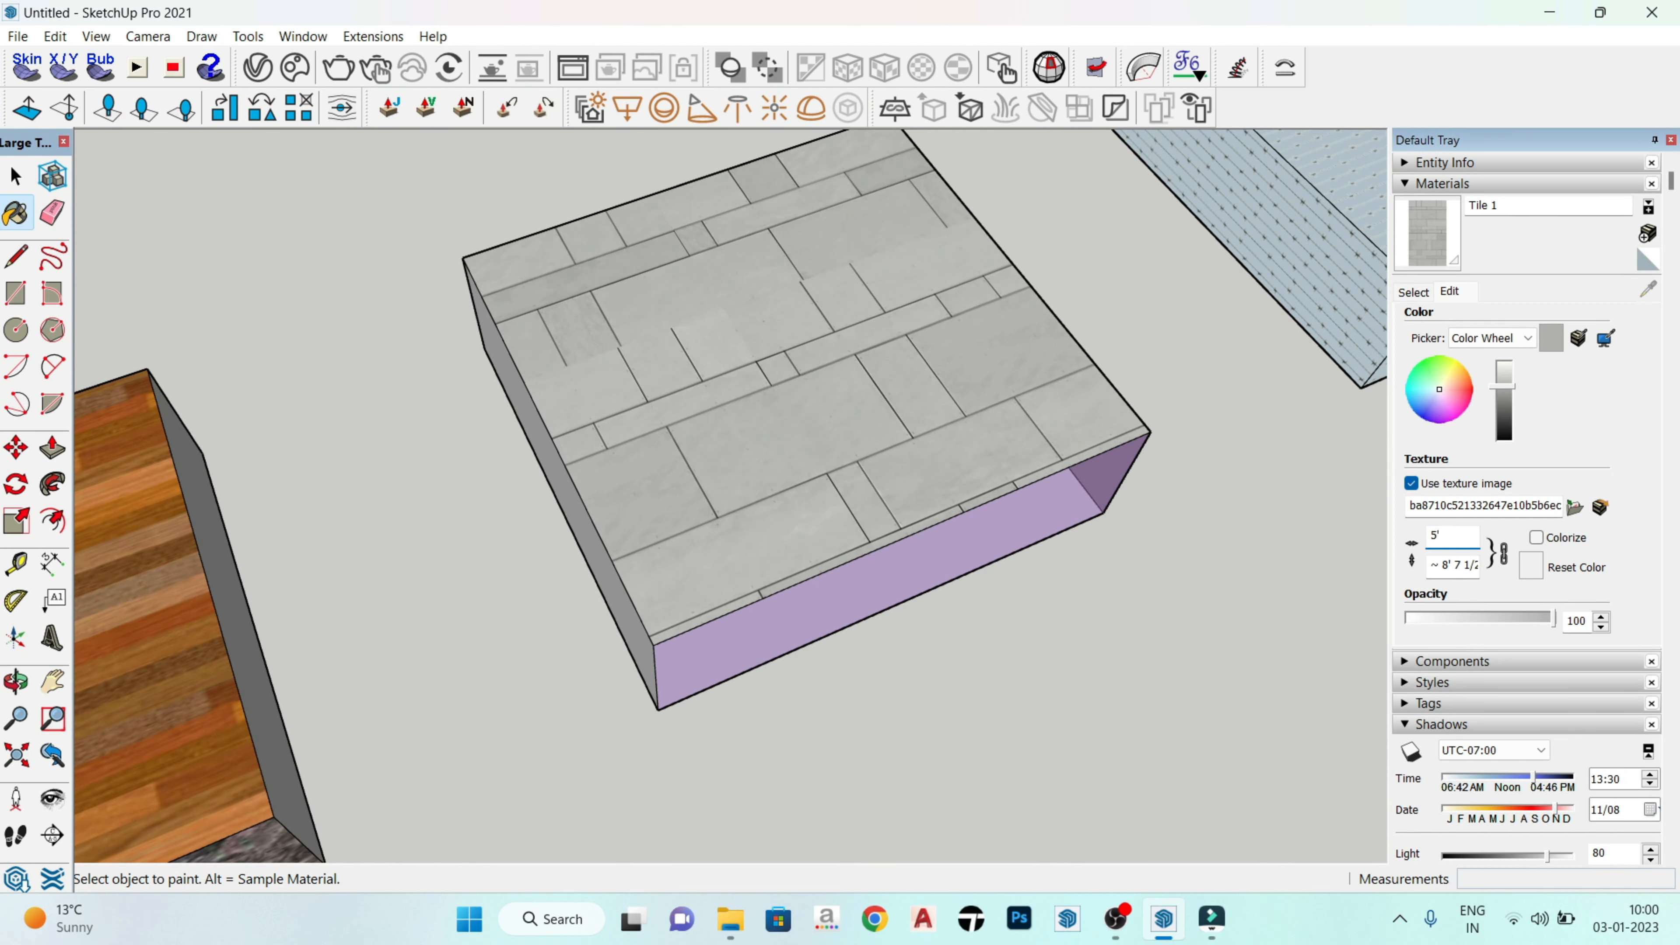
key("BackSpace")
key("BackSpace")
type("4'")
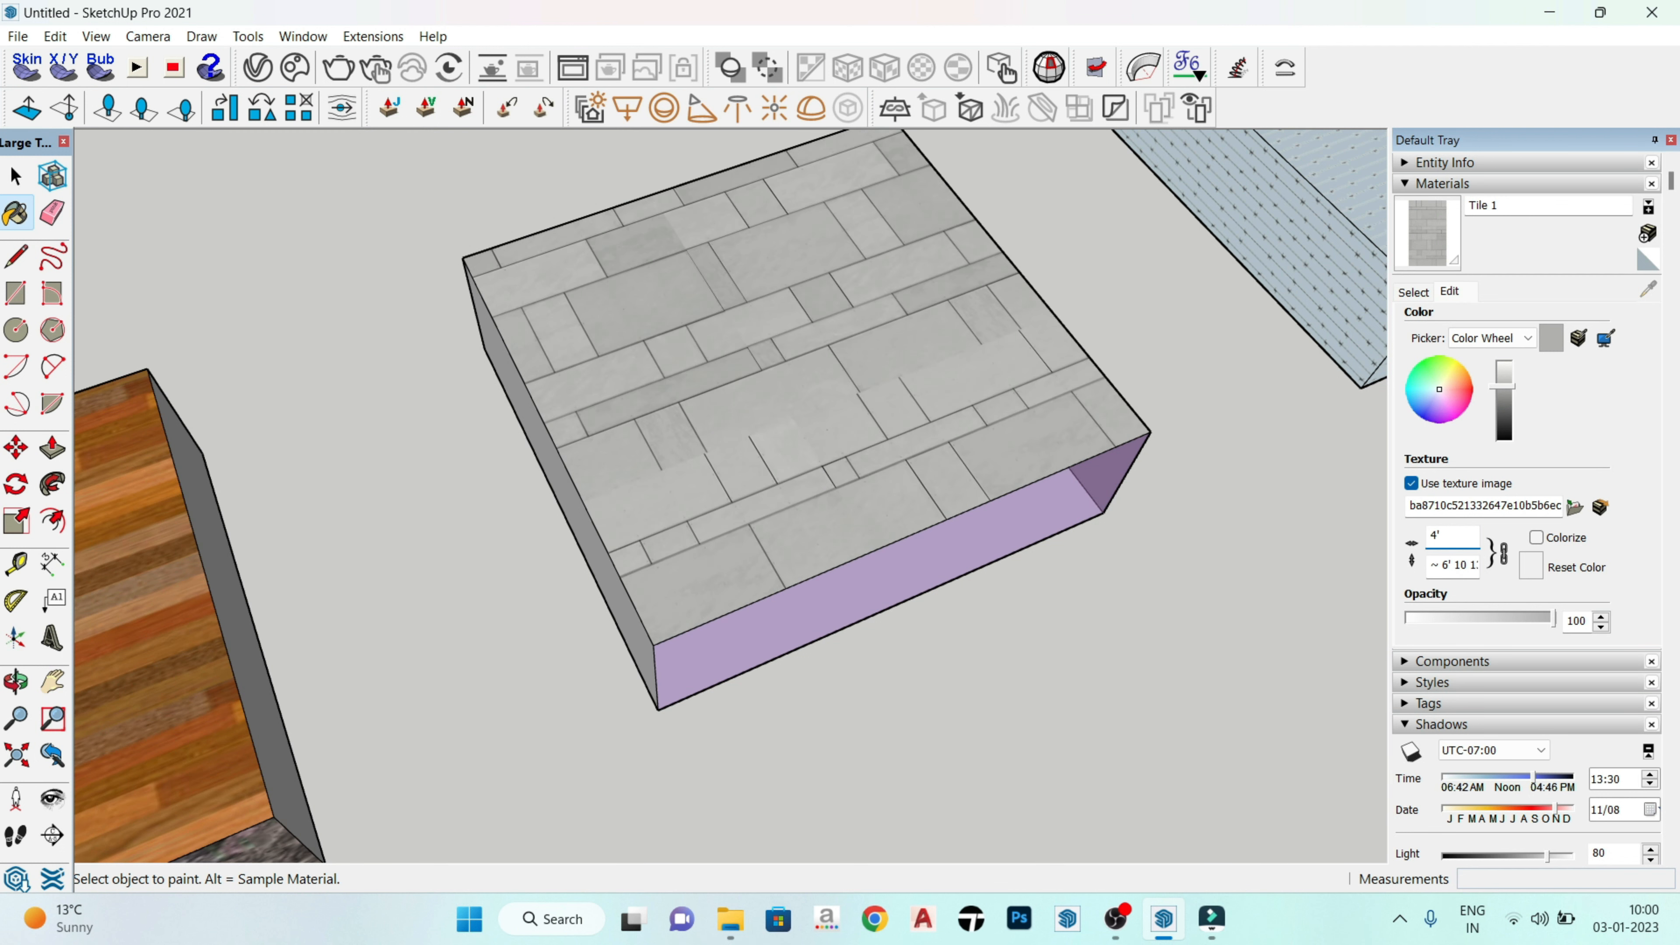
Step: Tint Tile 1 purple with the color wheel and set its opacity to 74 after trying 49 and 52, returning to the material list
mouse_move(1514, 398)
left_mouse_down()
mouse_move(1515, 434)
mouse_move(1516, 390)
left_mouse_up()
left_click(1444, 404)
left_click(1481, 623)
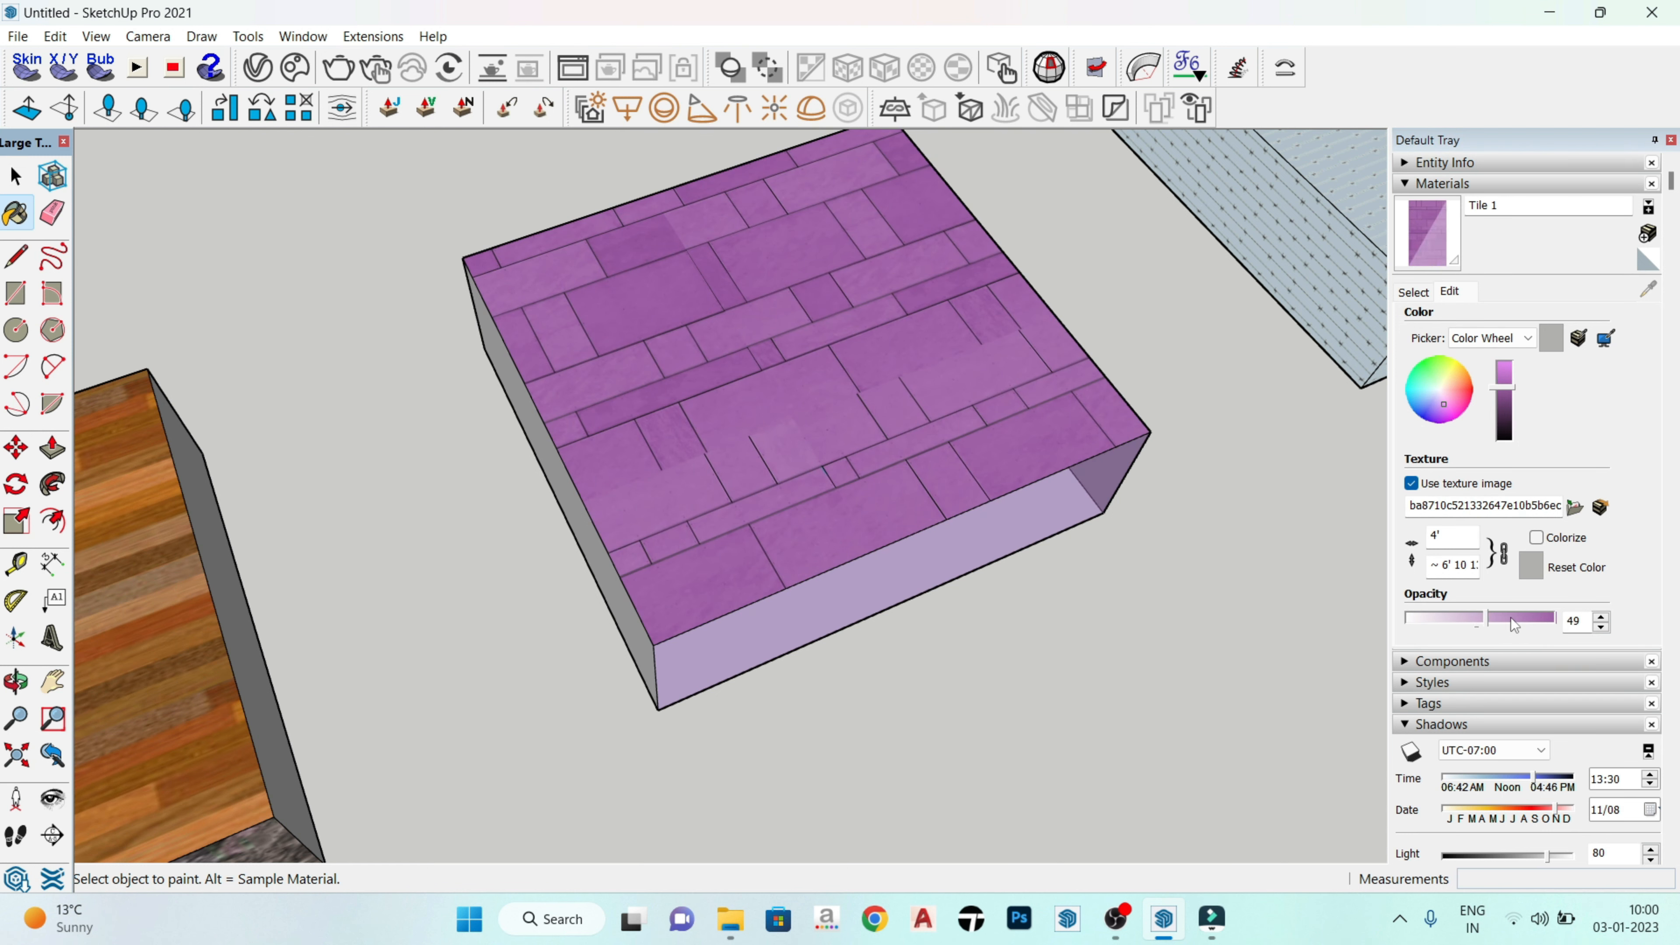
left_click(1424, 634)
left_click(1487, 629)
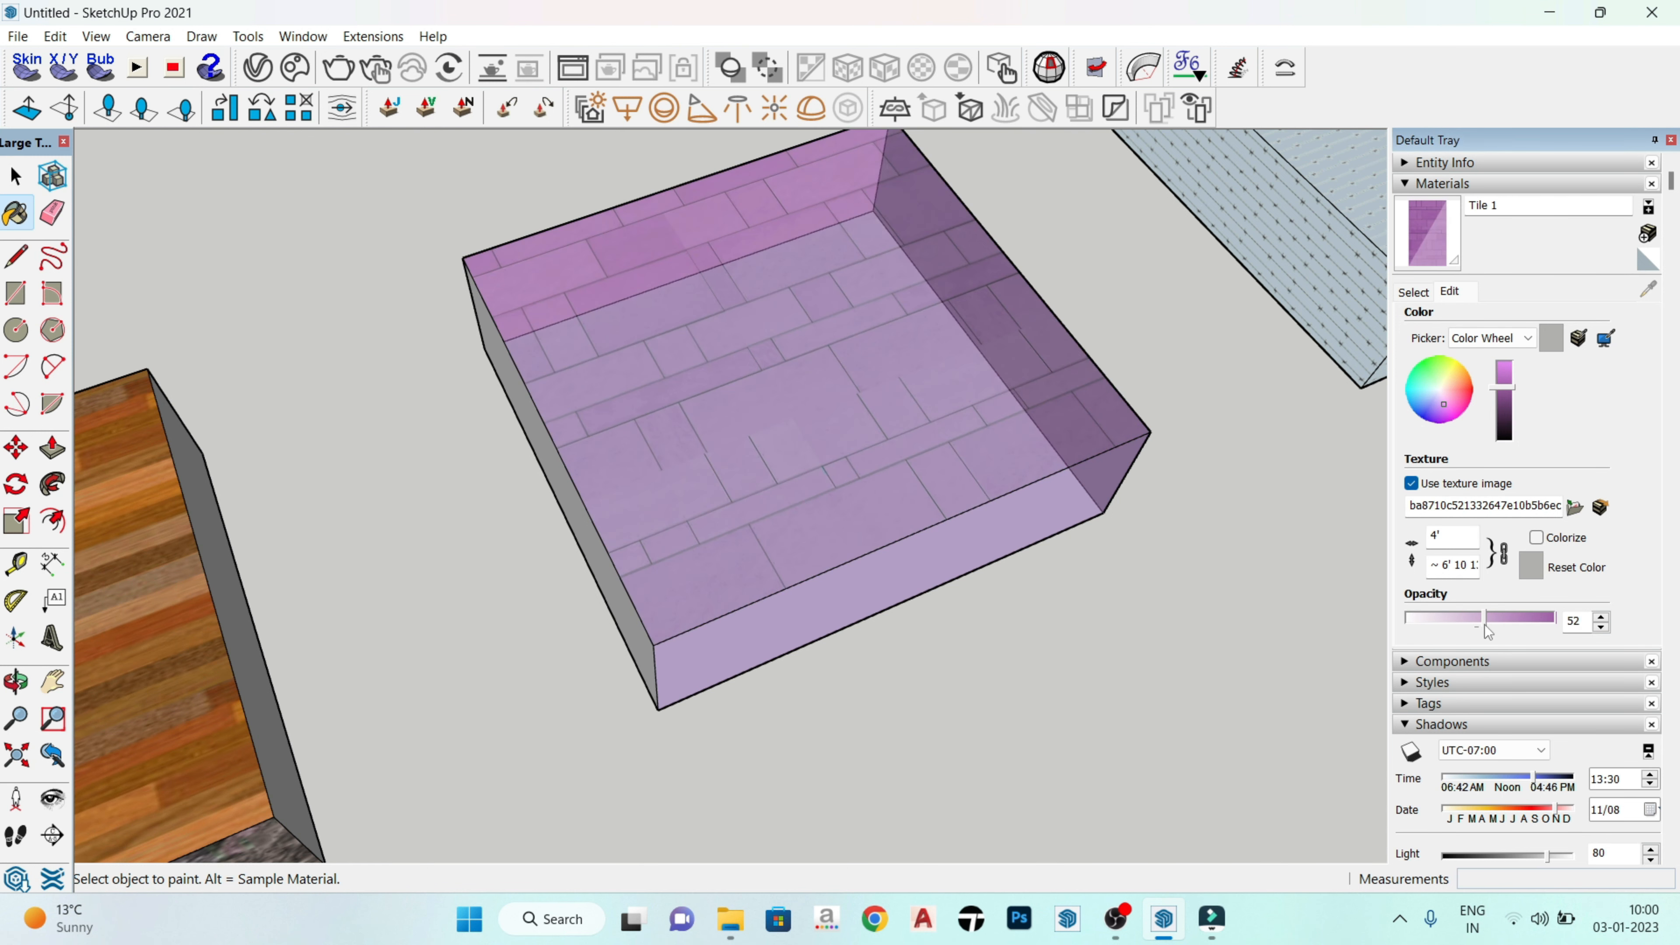
left_click(1517, 628)
key("o")
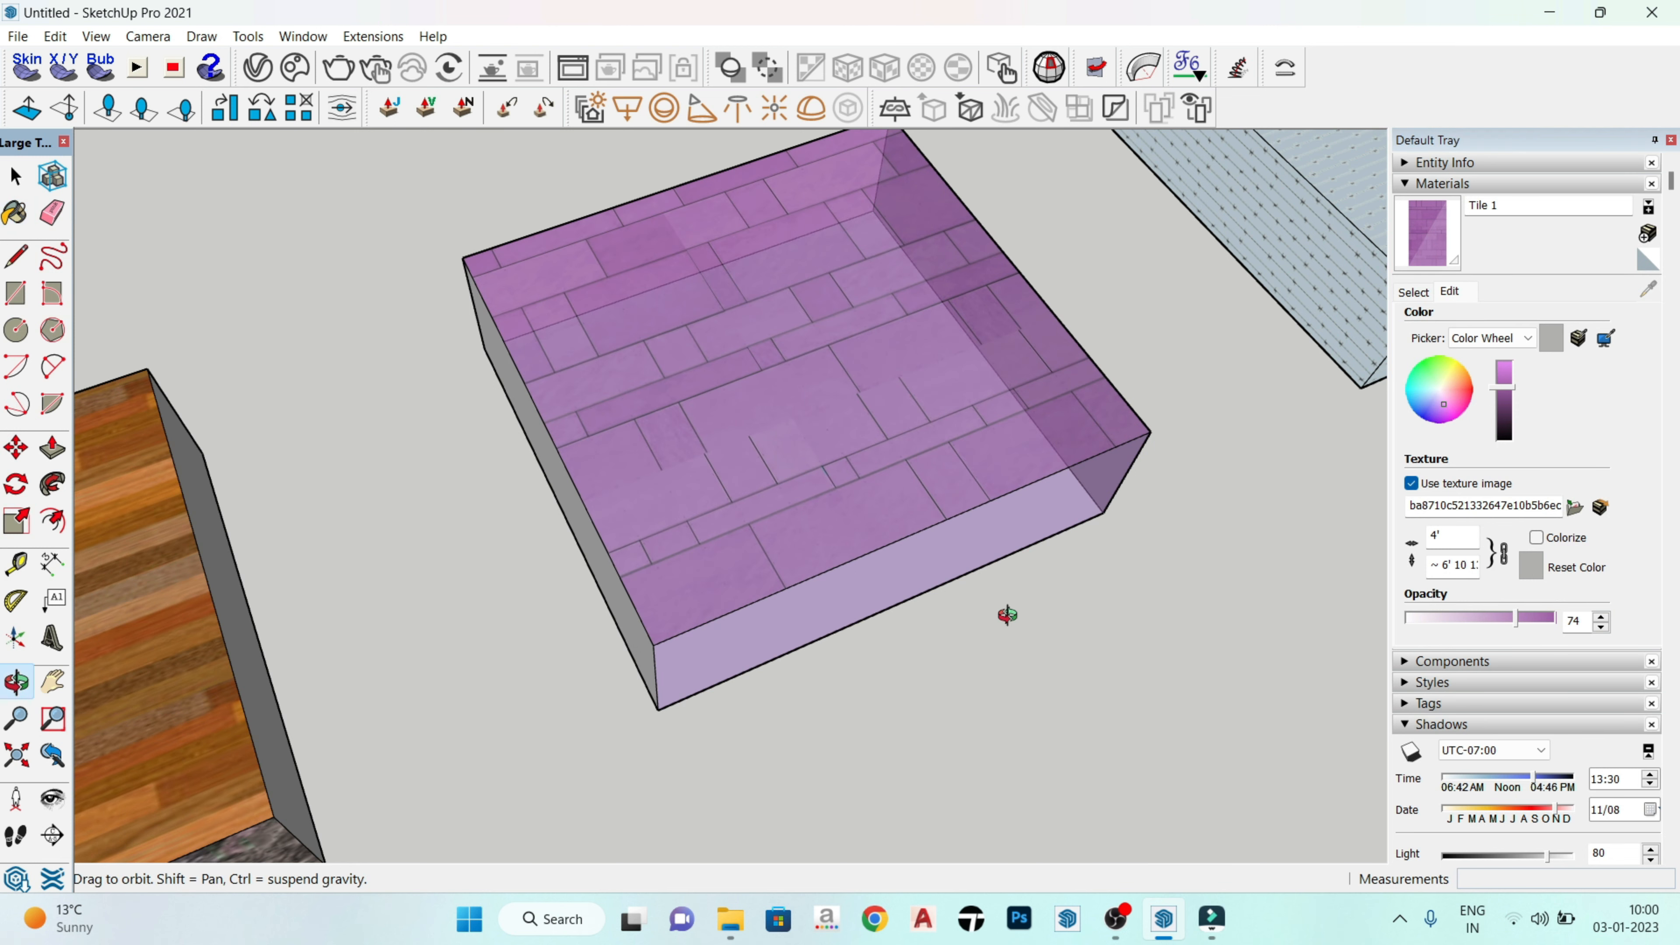
middle_click_drag(1007, 614, 983, 467)
scroll(983, 467, "down", 2)
left_click(1413, 292)
middle_click_drag(941, 551, 987, 551)
scroll(829, 428, "down", 2)
middle_click_drag(828, 428, 952, 544)
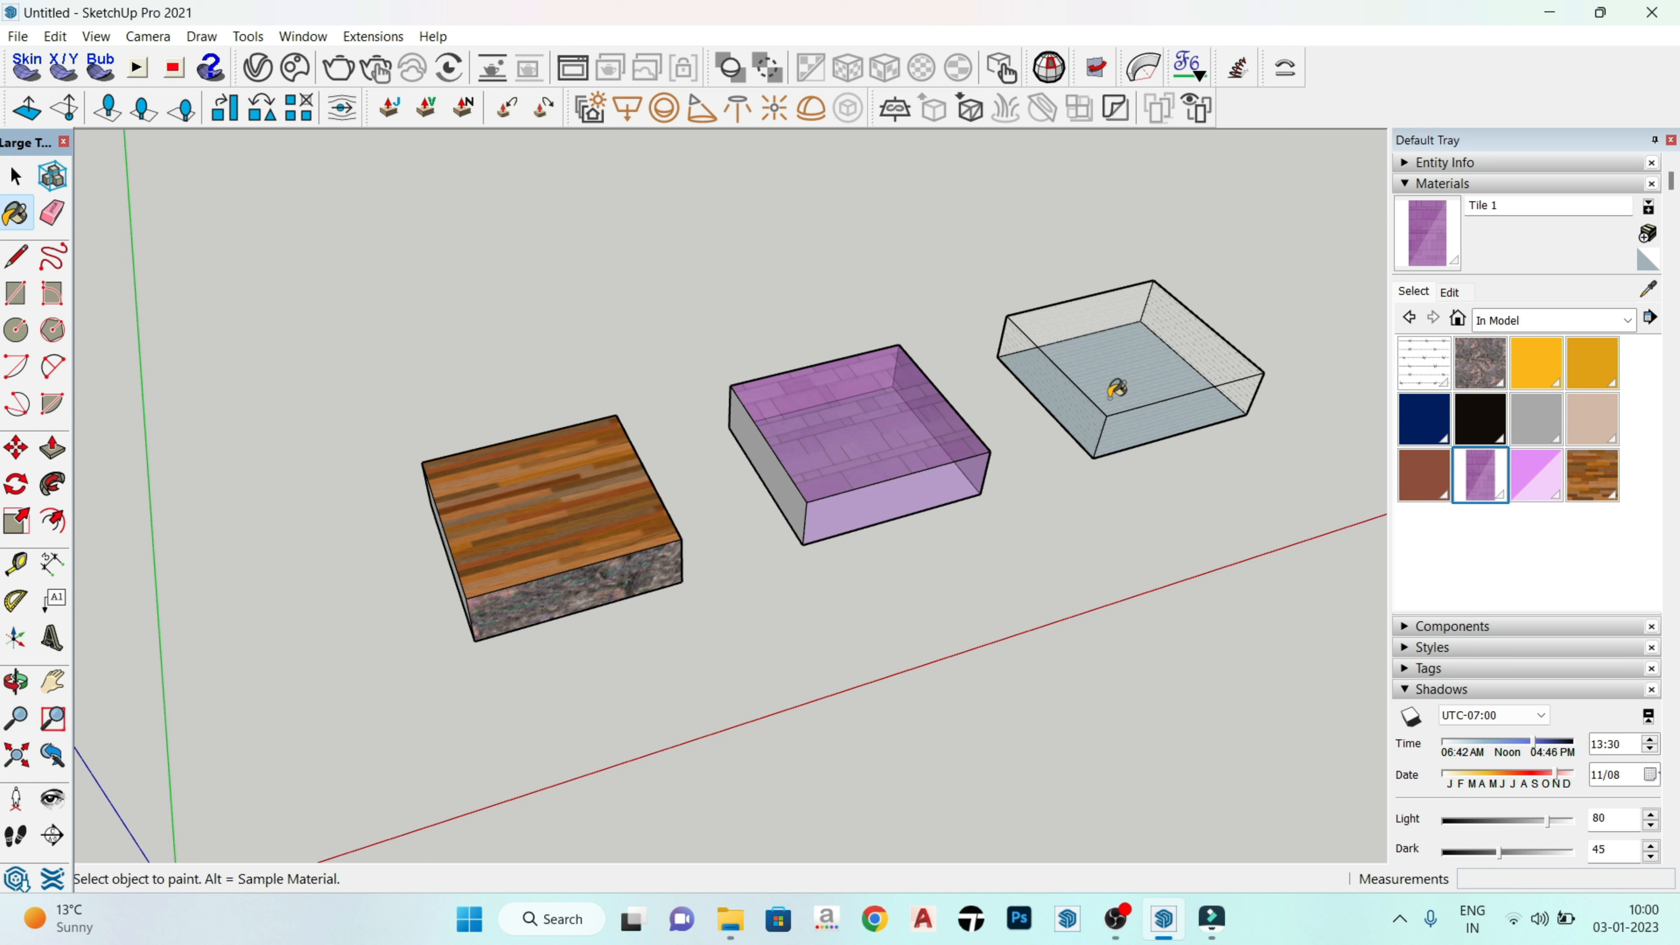
Step: Push/Pull the stone-textured front face of the first box outward to roughly double the box's length
key("space")
middle_click_drag(554, 578, 461, 543)
scroll(450, 530, "up", 2)
left_click_drag(344, 311, 860, 749)
middle_click_drag(860, 749, 690, 518)
key("p")
left_click_drag(714, 617, 930, 686)
scroll(622, 548, "down", 3)
scroll(622, 548, "down", 2)
key("space")
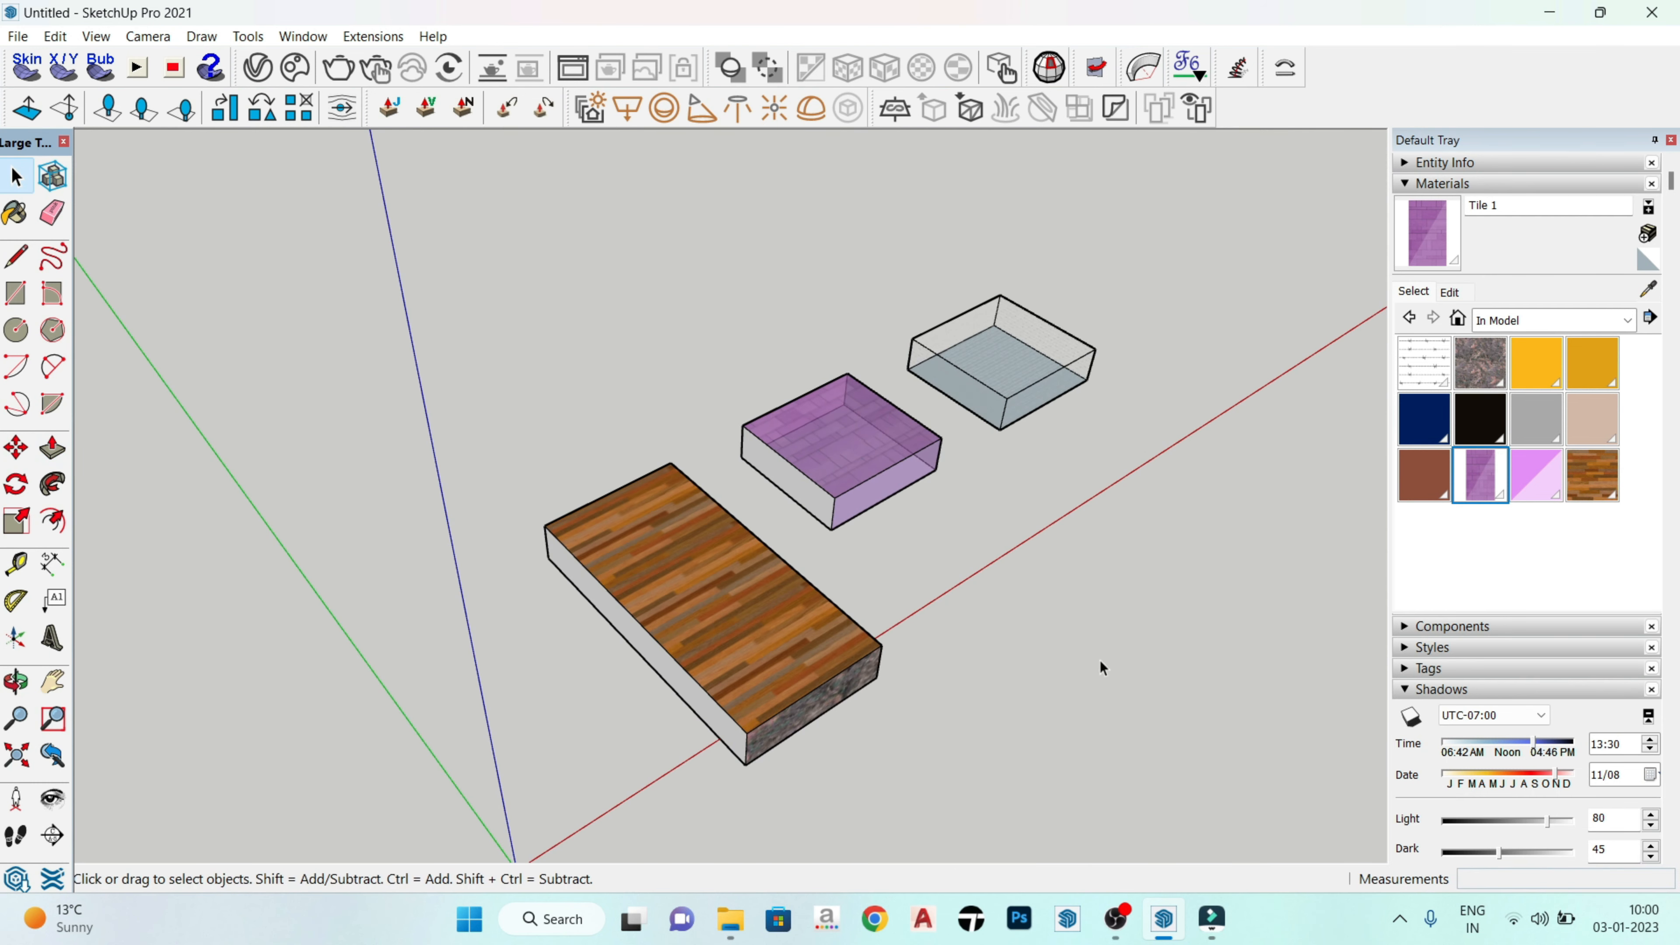
middle_click_drag(1099, 668, 584, 519)
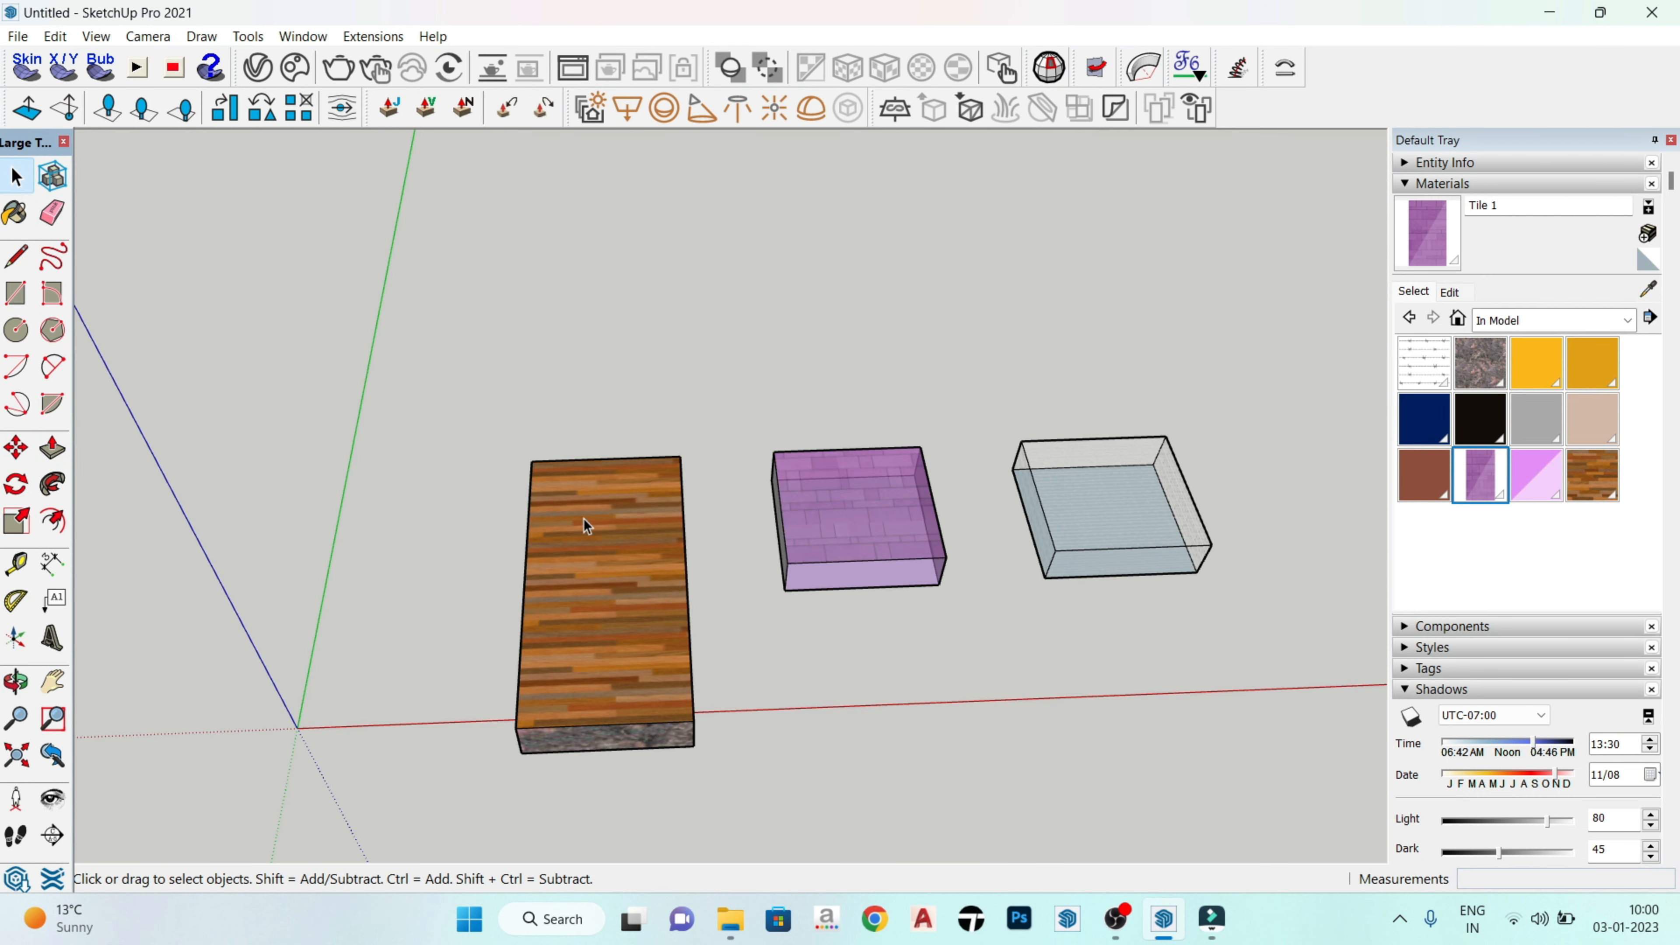
Step: Delete the third box with the barbed wire faces, farthest from the origin
left_click(1449, 293)
left_click_drag(1283, 379, 1168, 617)
left_click_drag(954, 703, 979, 725)
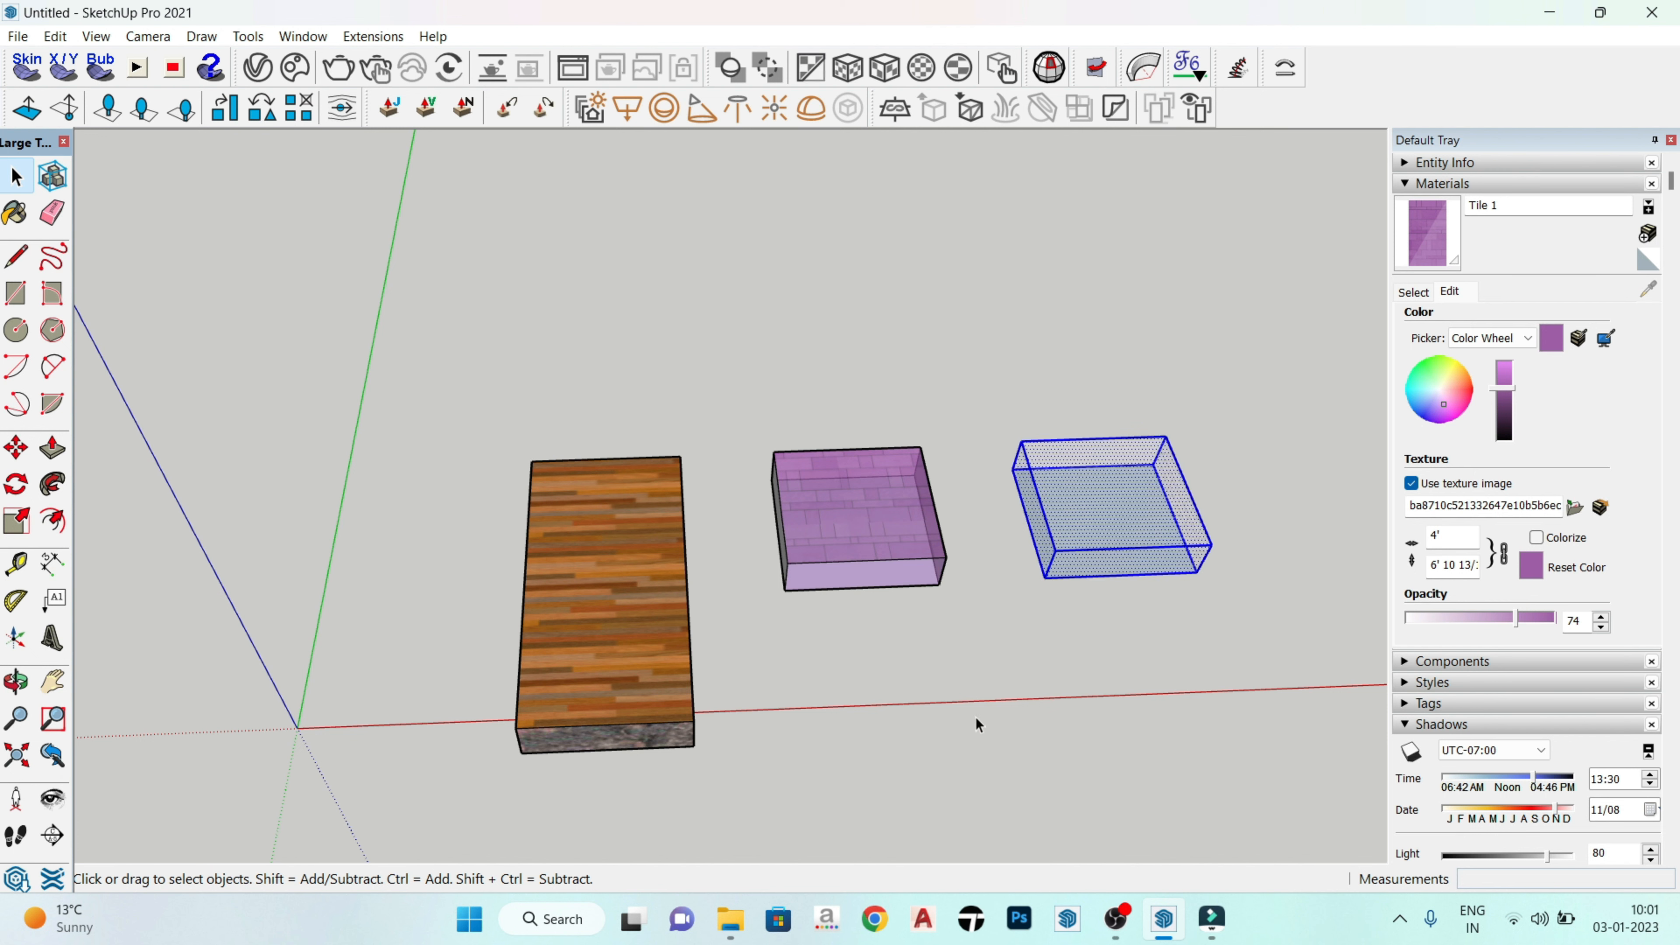
key("Delete")
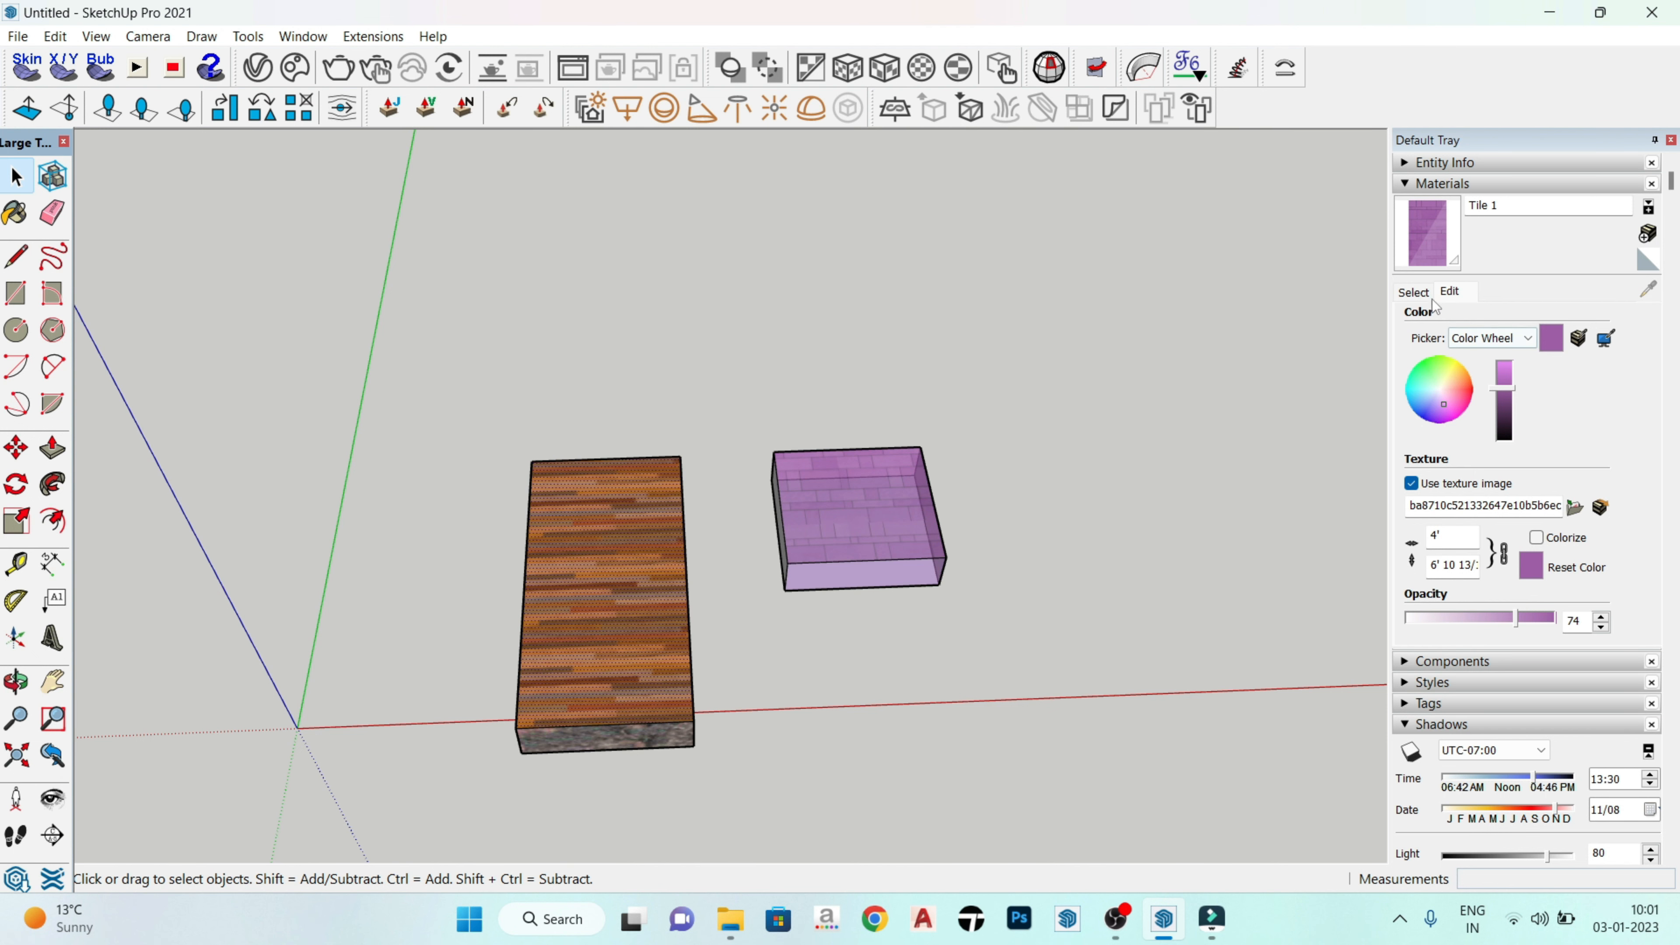
middle_click_drag(810, 754, 619, 605)
scroll(619, 605, "up", 2)
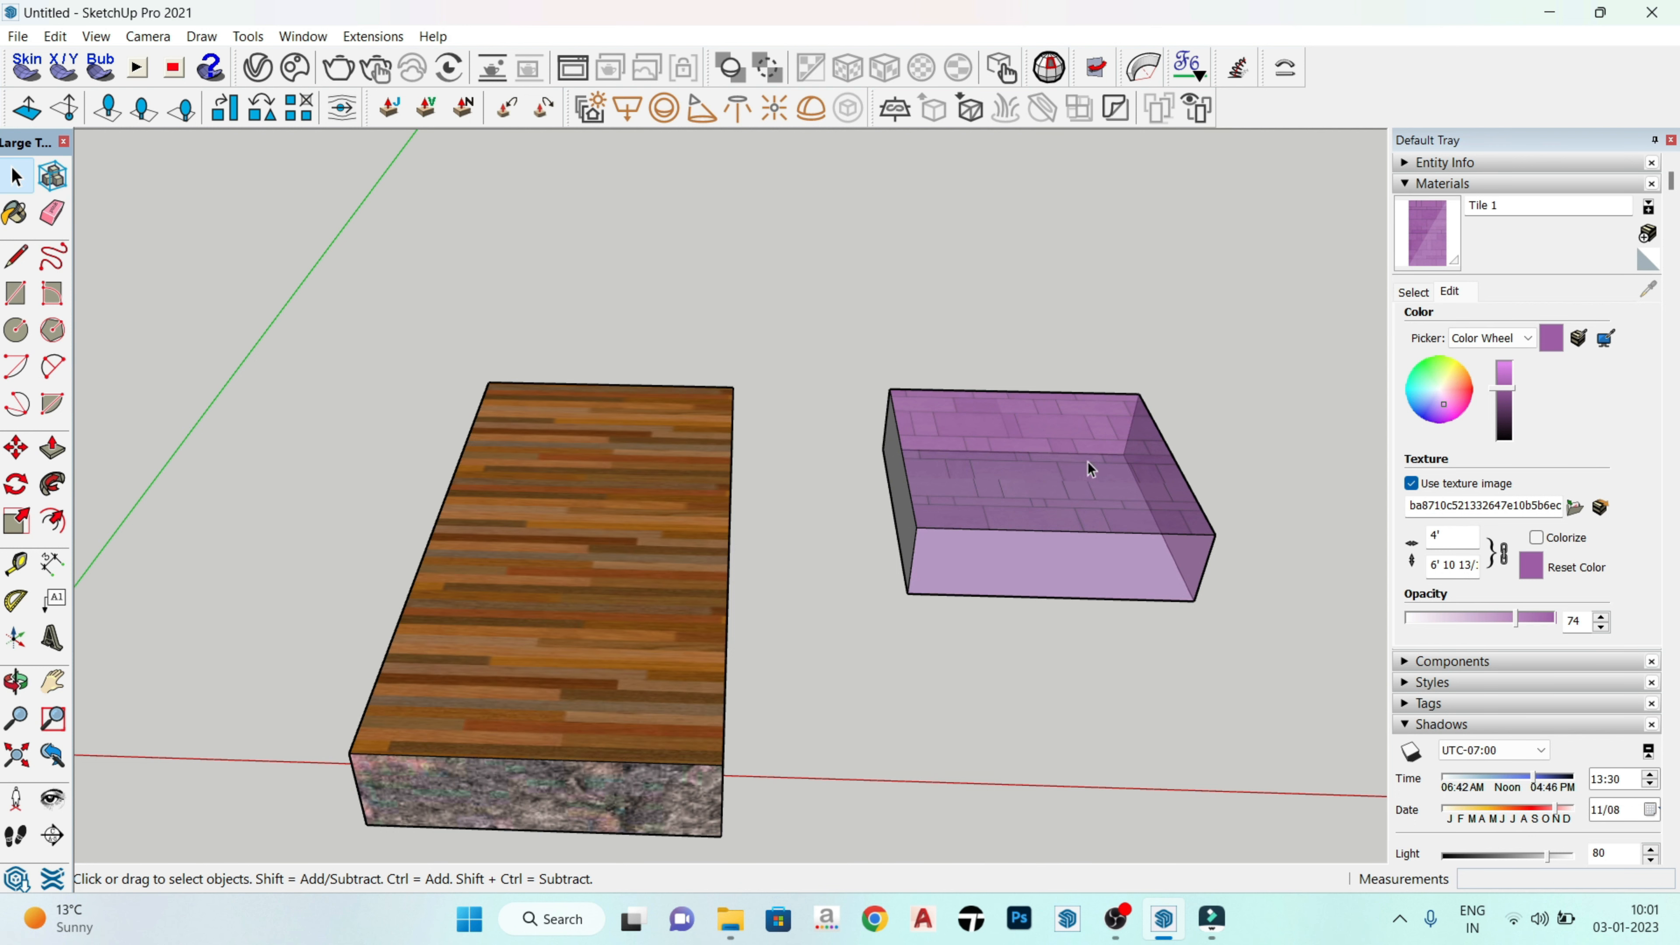
Step: Sample the Wood Floor Dark material from the top face of the long first box
middle_click_drag(963, 677, 953, 698)
left_click(1419, 291)
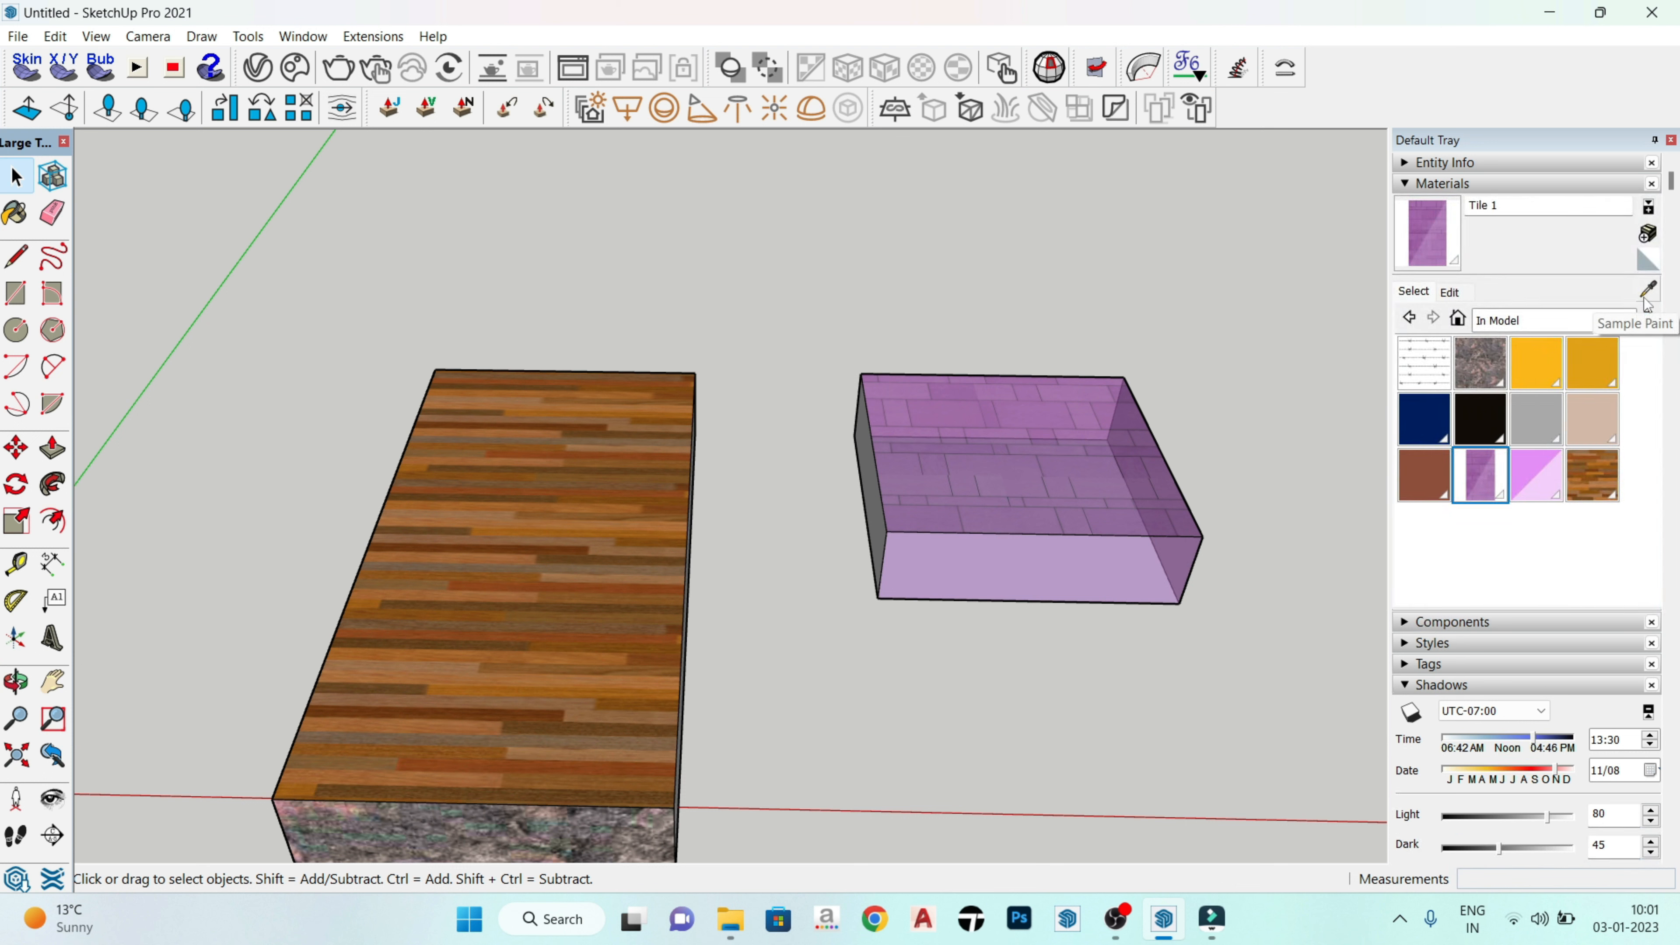
left_click(1450, 292)
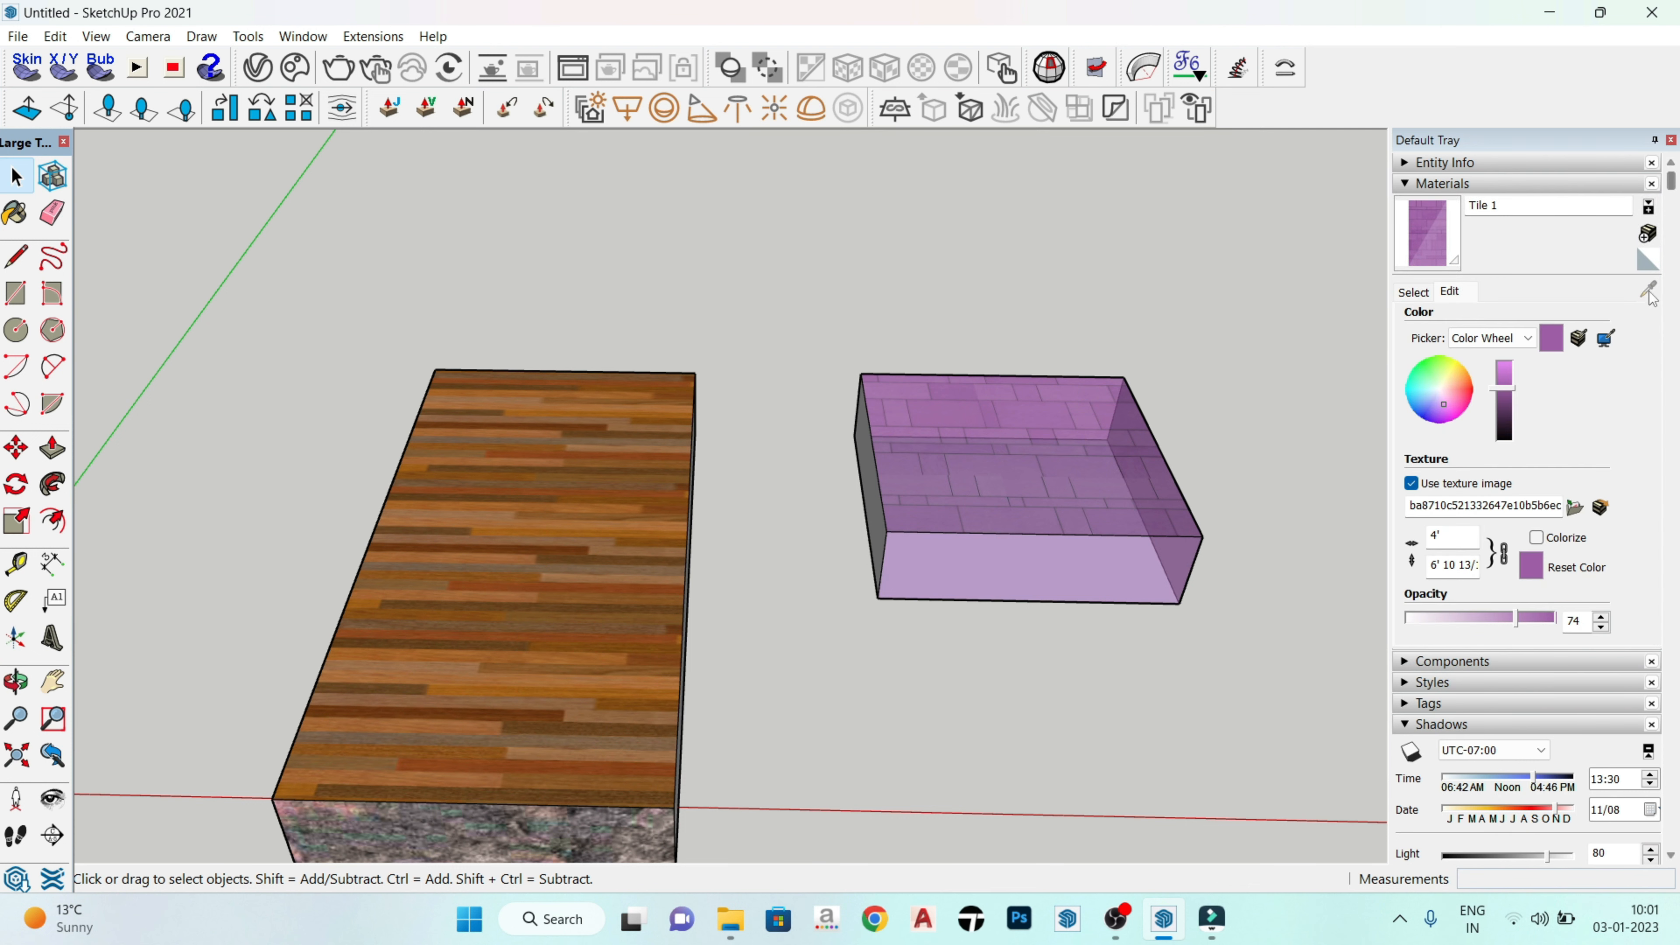
left_click(1412, 292)
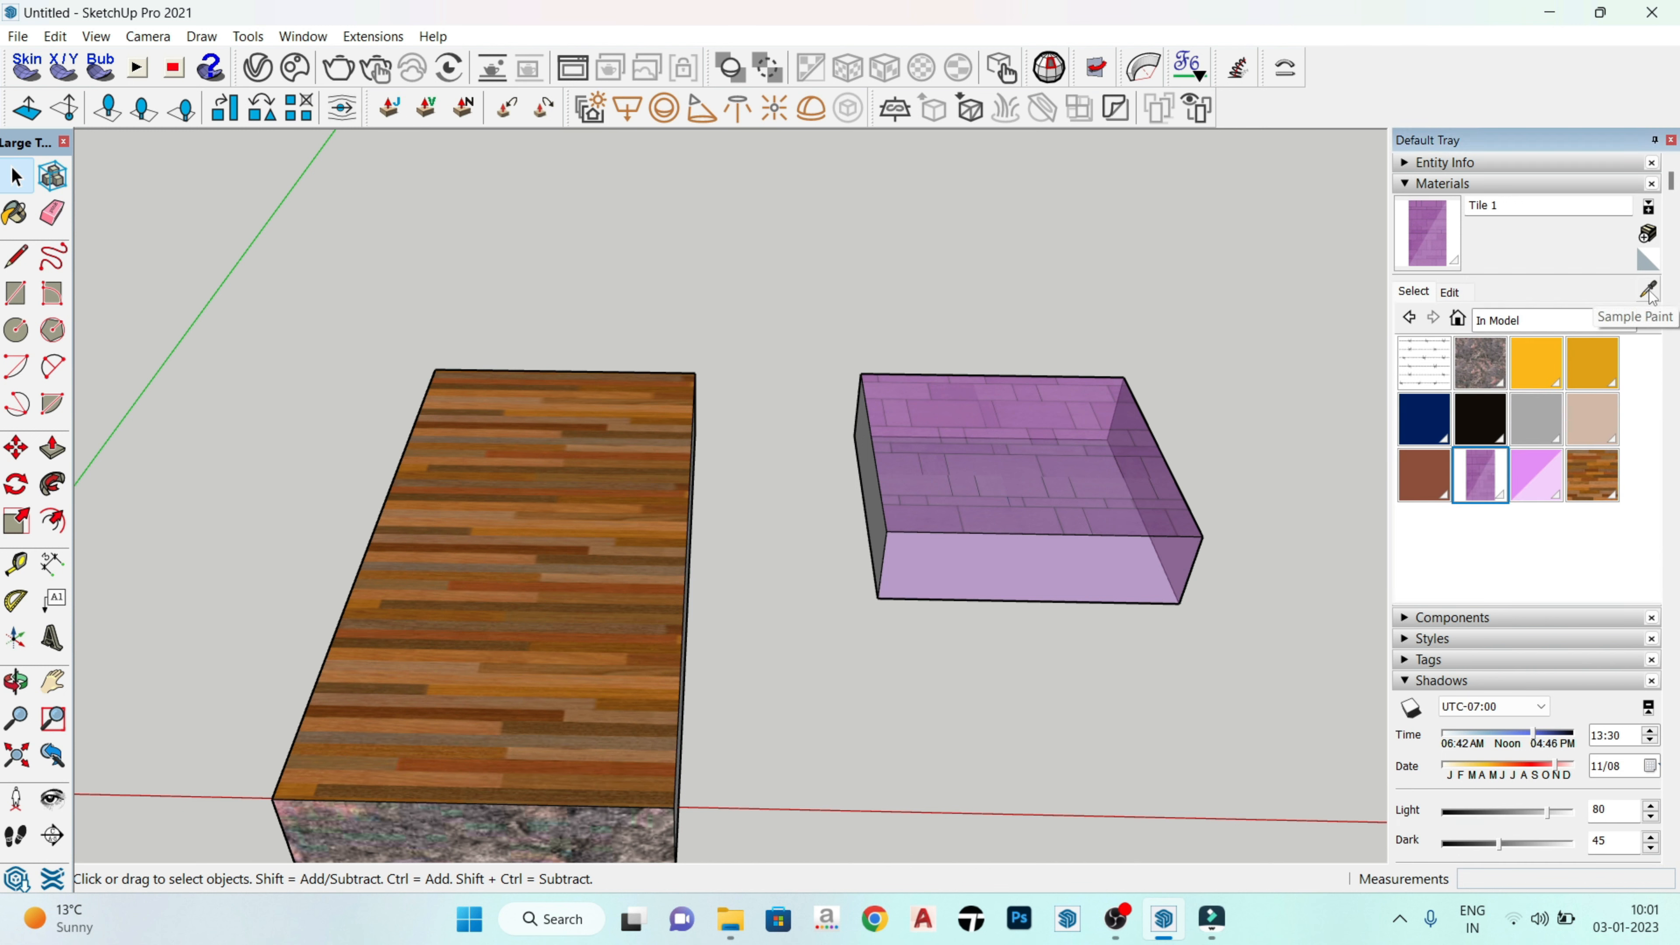
left_click(1649, 292)
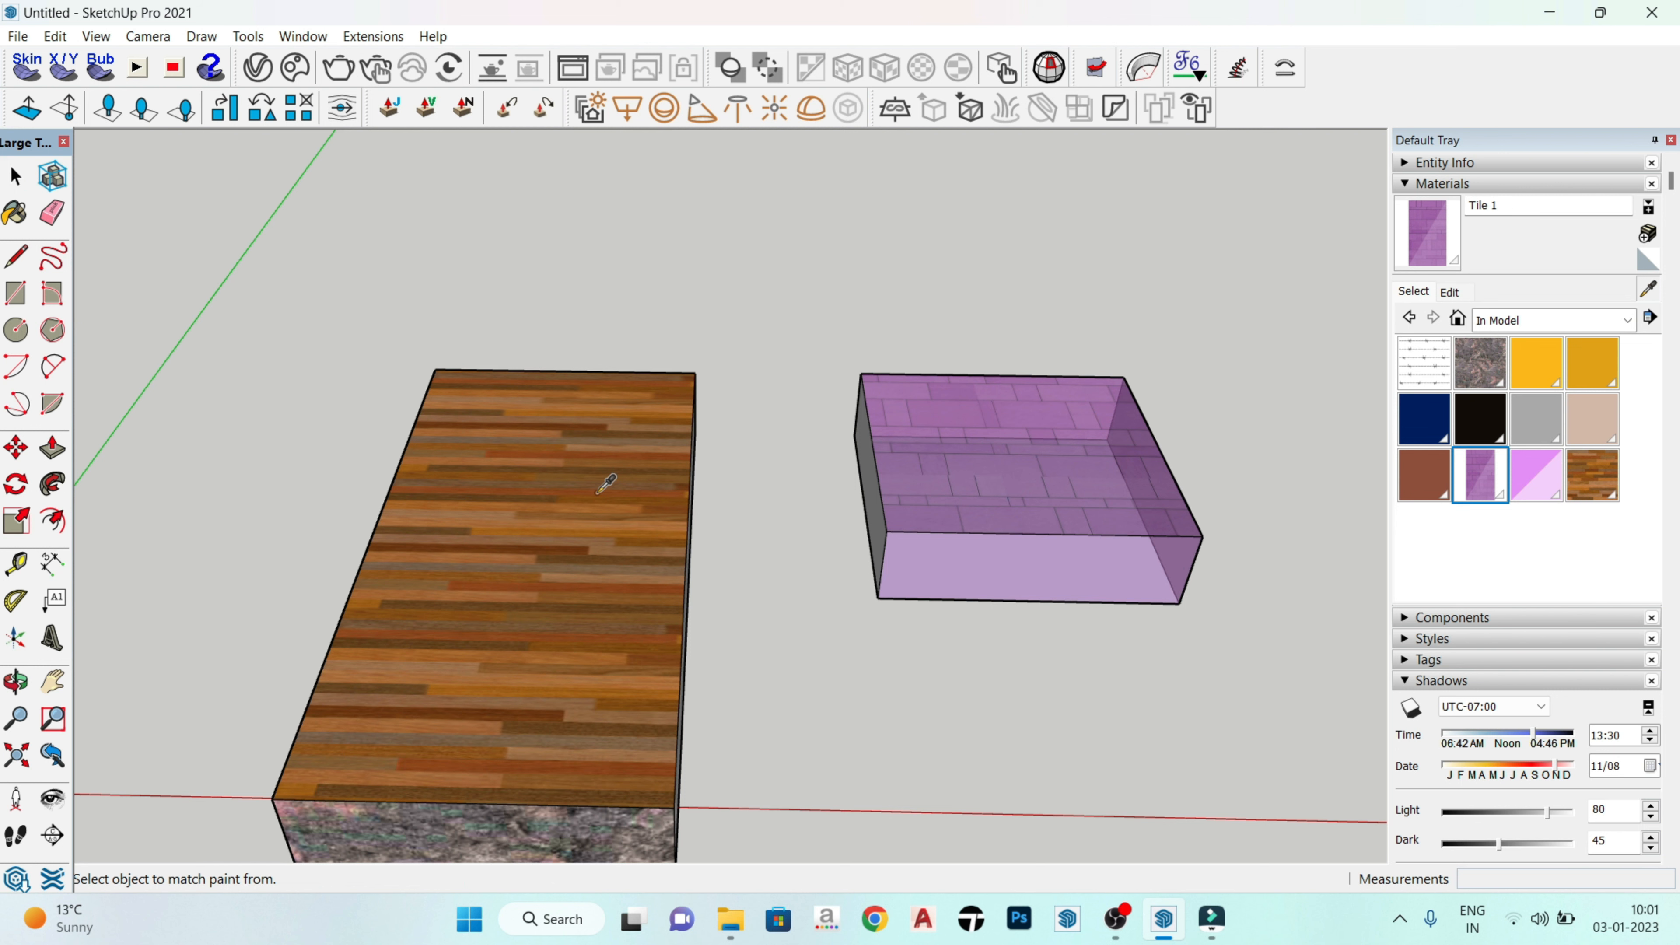
left_click(604, 483)
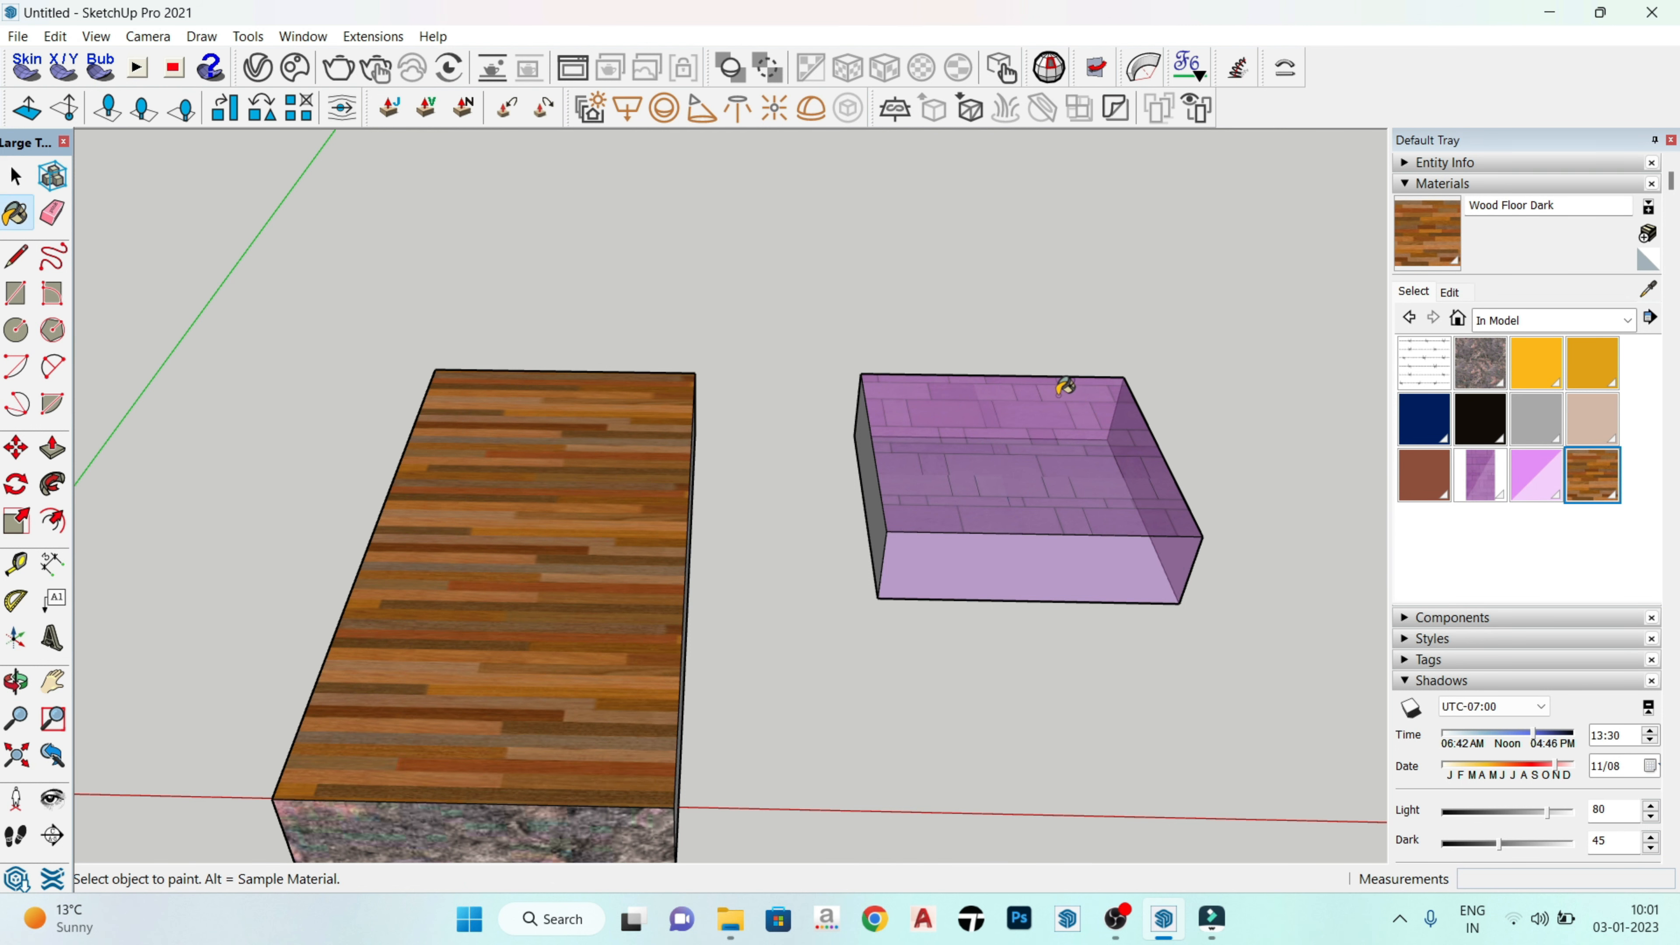
Step: Paint the top face and the side faces of the purple second box with Wood Floor Dark
left_click(1099, 488)
scroll(915, 571, "up", 5)
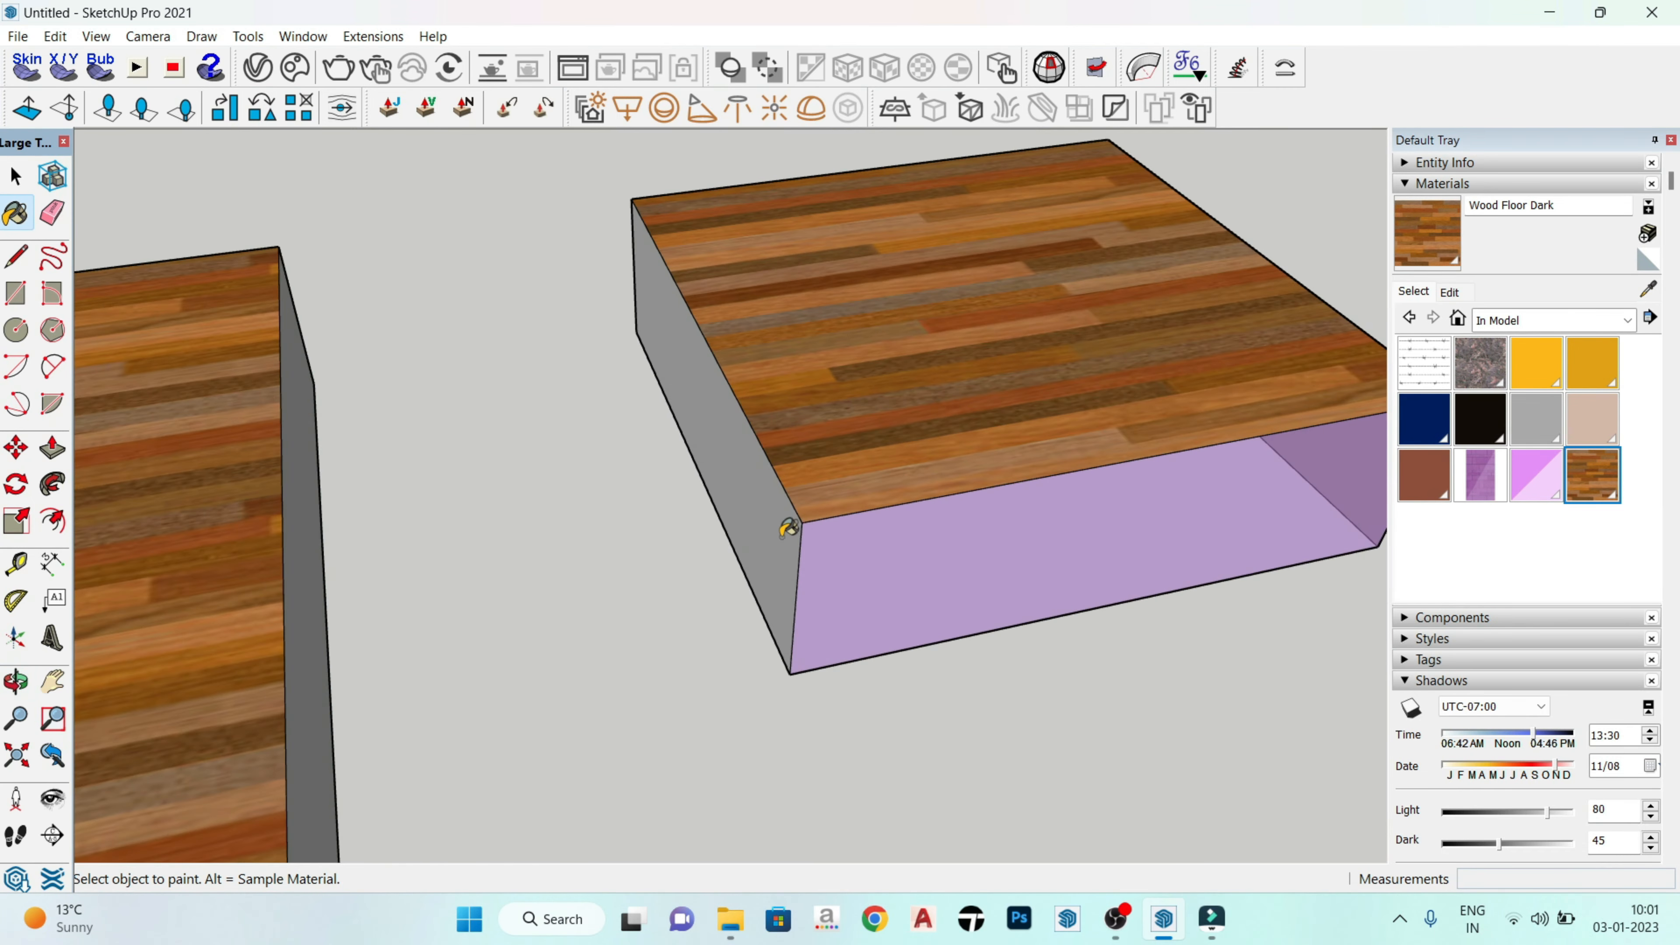
left_click(789, 531)
left_click(884, 536)
middle_click_drag(1185, 525, 506, 375)
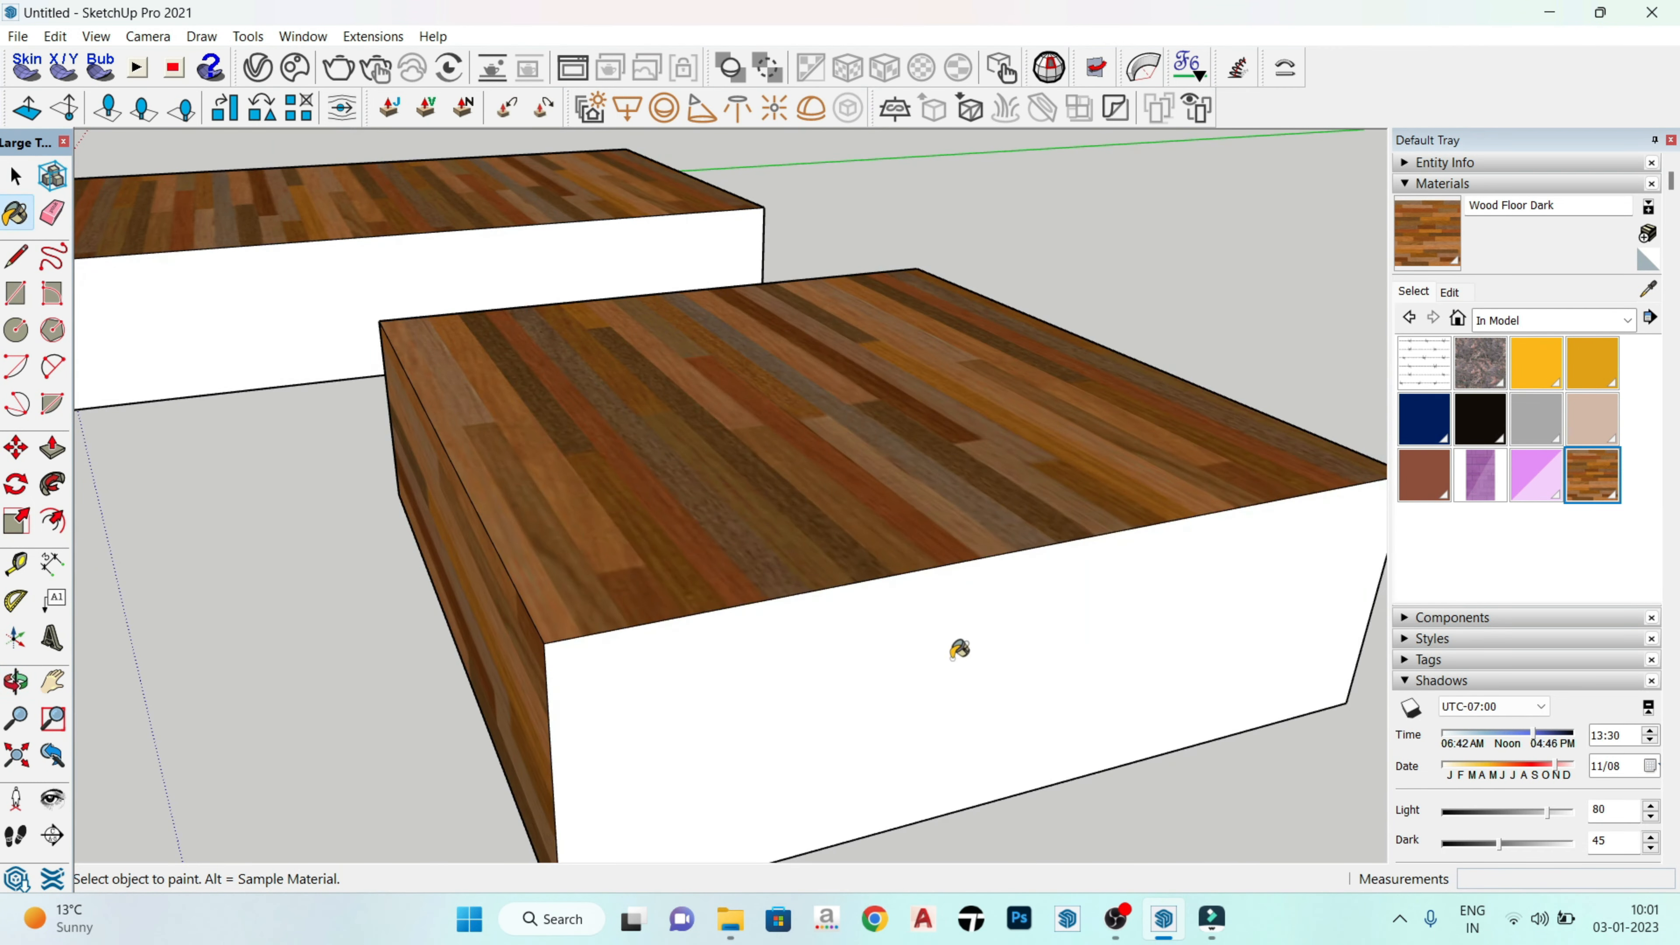
left_click(959, 649)
scroll(589, 424, "down", 3)
middle_click_drag(589, 424, 379, 525)
scroll(705, 492, "up", 3)
left_click(705, 492)
mouse_move(706, 491)
middle_mouse_down()
mouse_move(726, 523)
mouse_move(1091, 464)
middle_mouse_up()
Step: Examine the wood-covered second box beside the long first box from several distances and angles
scroll(1282, 187, "down", 2)
mouse_move(1282, 187)
middle_mouse_down()
mouse_move(1219, 379)
mouse_move(1282, 777)
mouse_move(1239, 580)
mouse_move(769, 668)
mouse_move(915, 537)
middle_mouse_up()
scroll(920, 537, "up", 1)
scroll(1046, 751, "down", 1)
scroll(1039, 609, "up", 2)
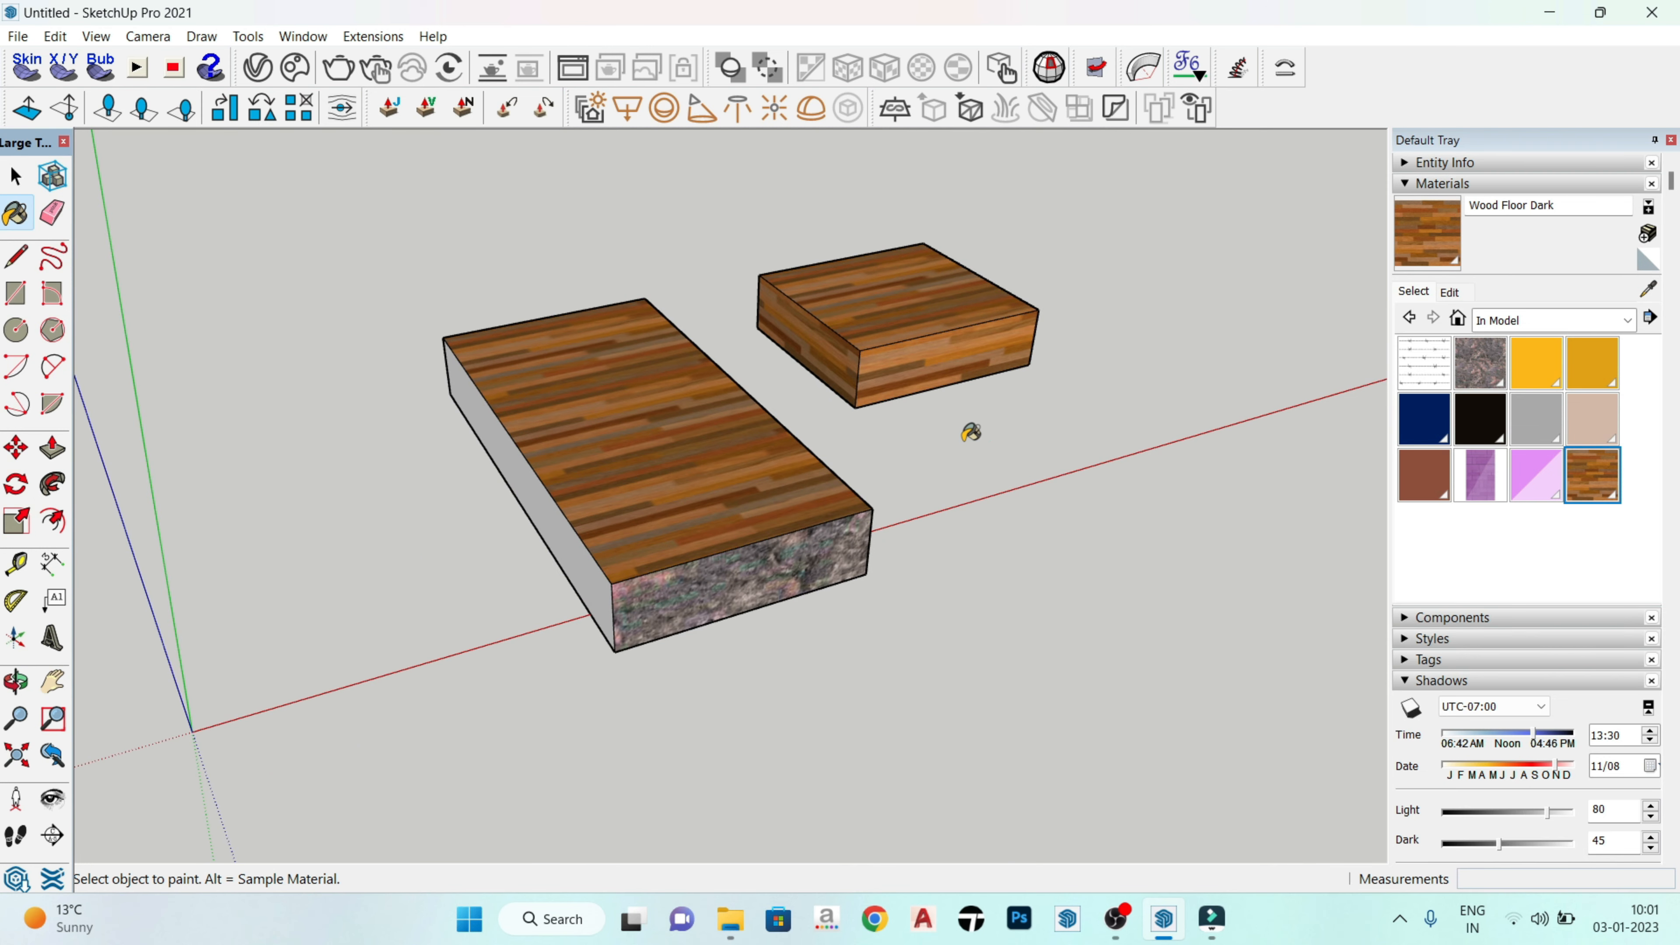
scroll(927, 345, "up", 2)
scroll(1170, 379, "down", 1)
scroll(1170, 378, "down", 1)
middle_click_drag(1140, 469, 1077, 420)
key("space")
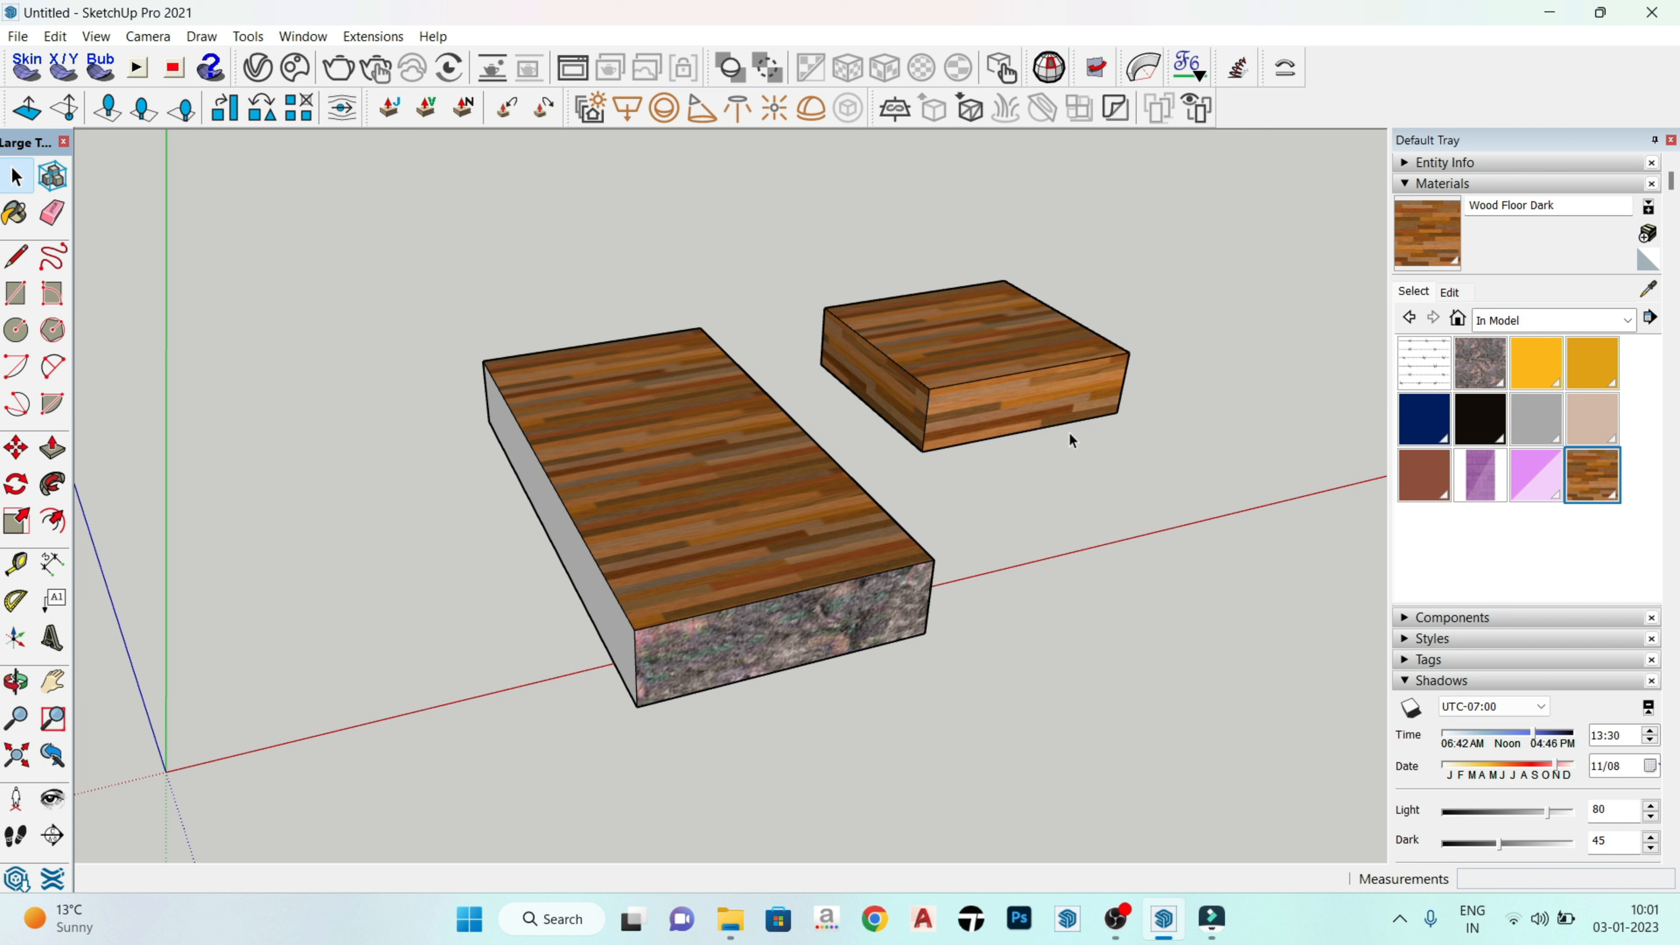